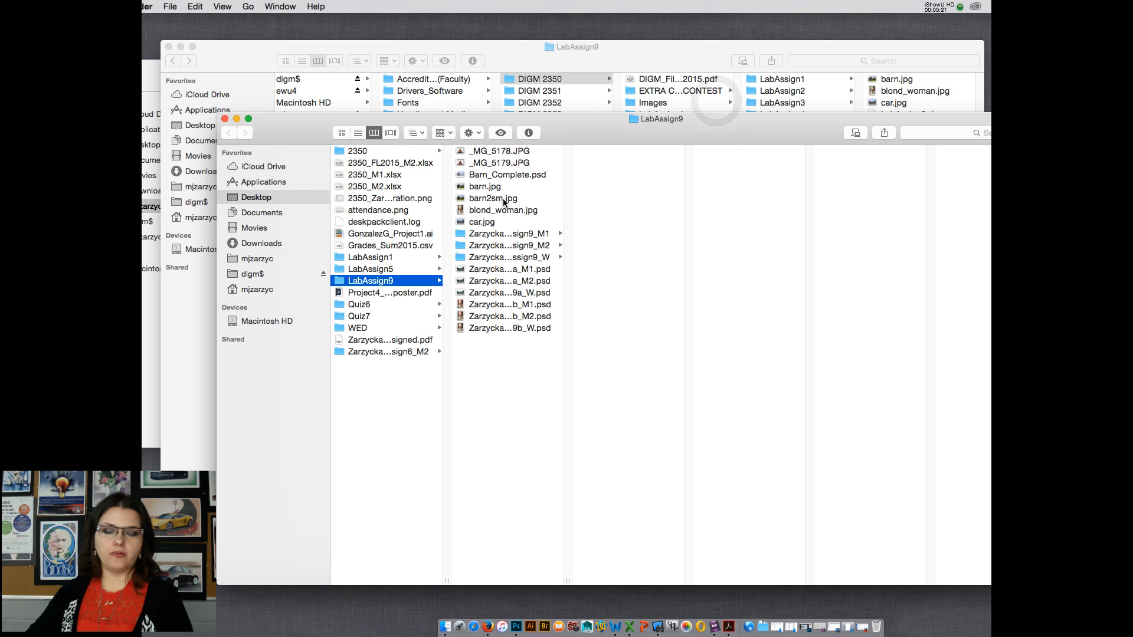
Step: Drag car.jpg onto Photoshop and keep 'Leave as is' for the missing colour profile
drag(461, 221, 515, 605)
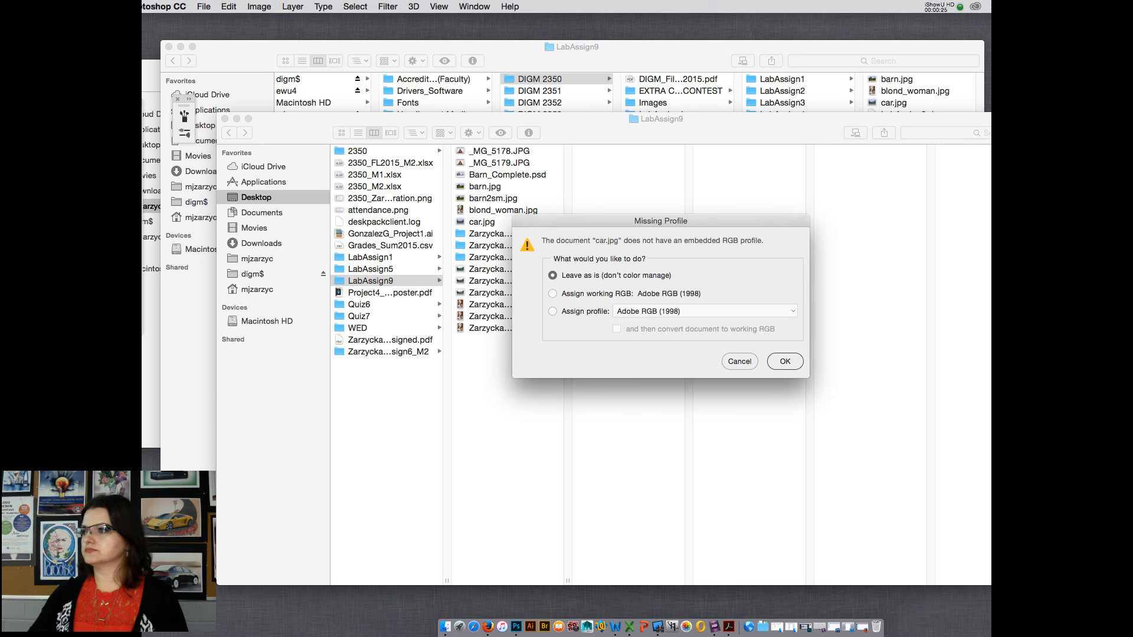
click(784, 362)
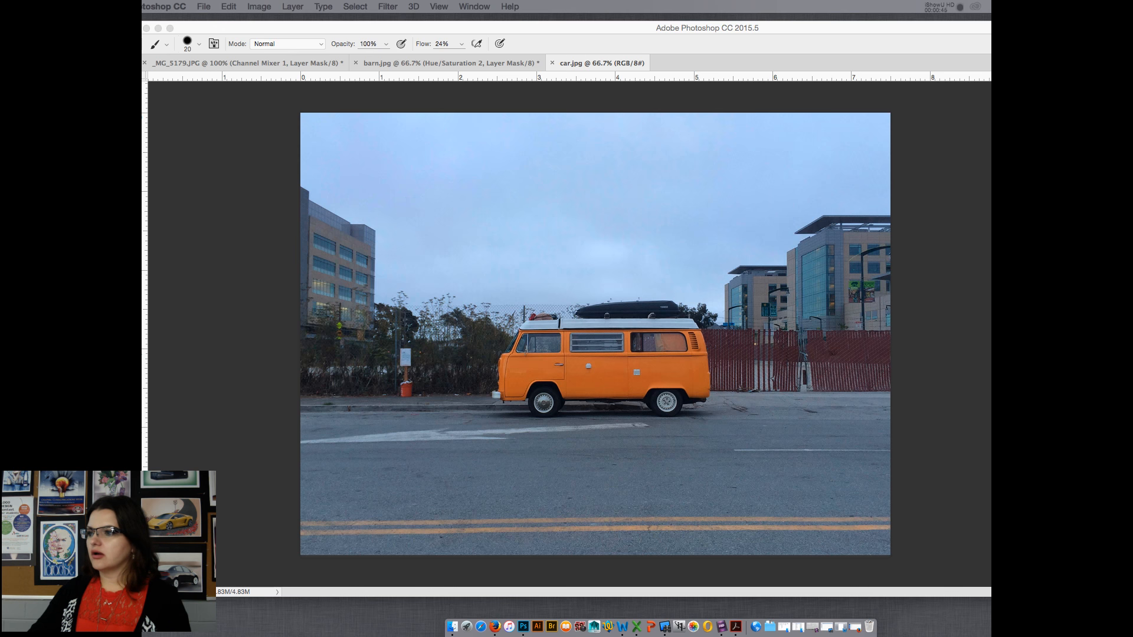
Step: Move the LabAssign9.docx window off to the right and bring Photoshop back to the front
key(super+Tab)
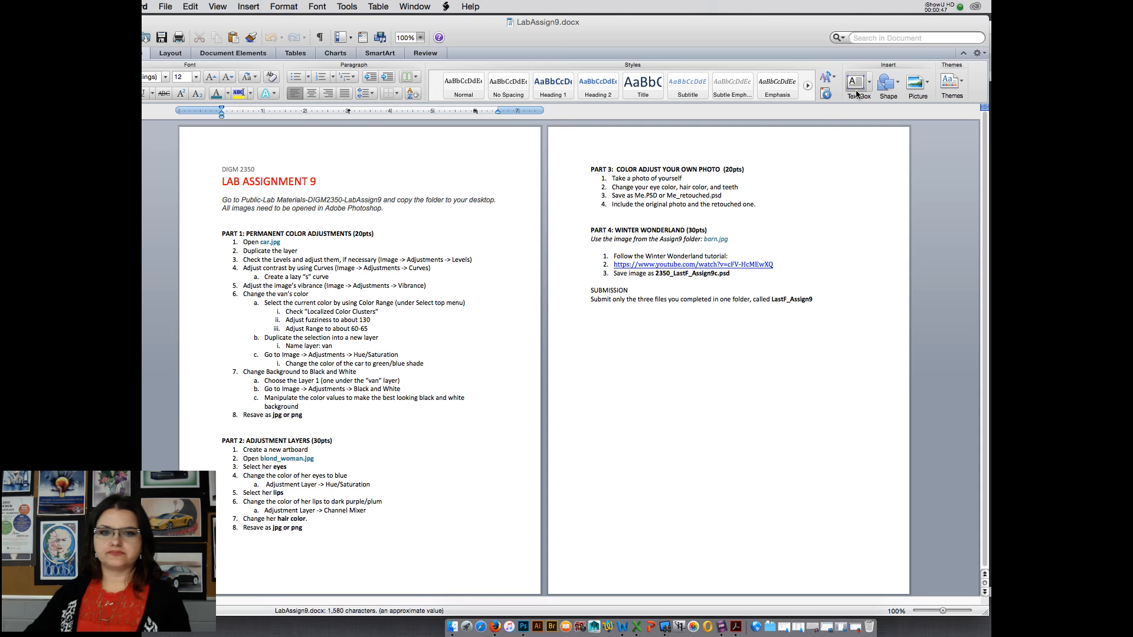
drag(648, 32, 990, 32)
click(648, 31)
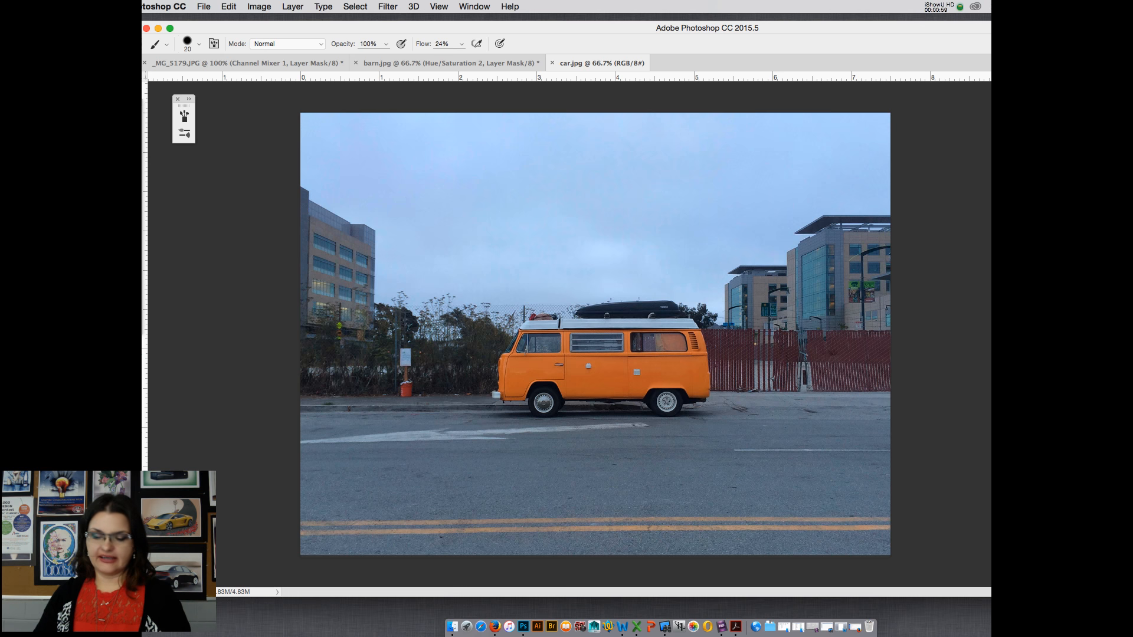
Step: Duplicate the car photo onto a new 'van' layer with Cmd+J, then bring up Image > Adjustments
key(super+j)
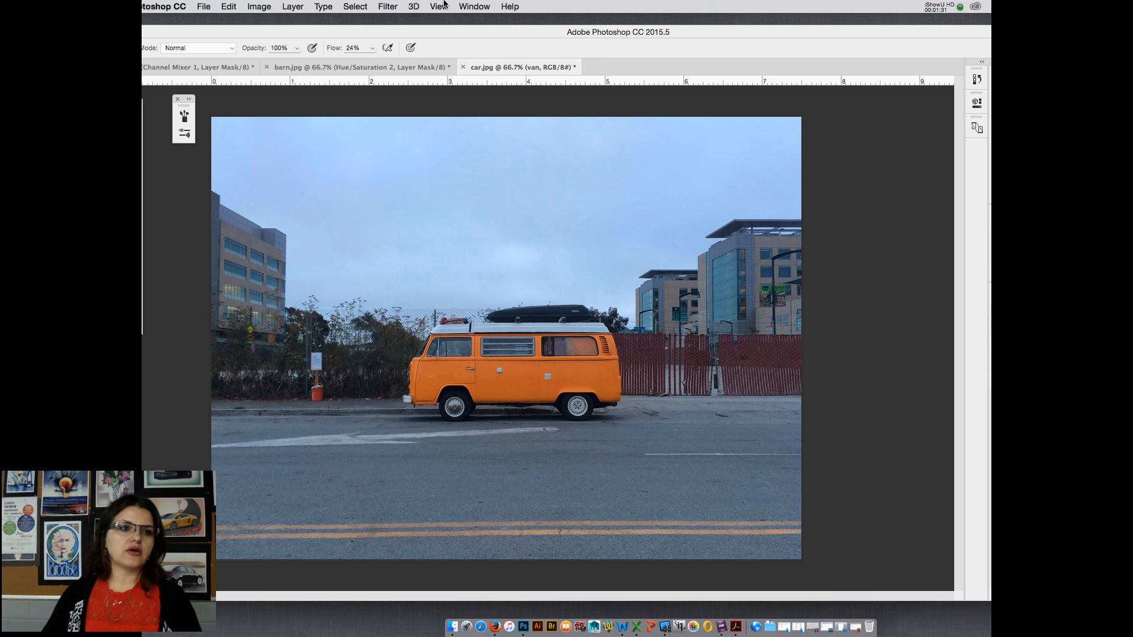
click(263, 4)
mouse_move(263, 39)
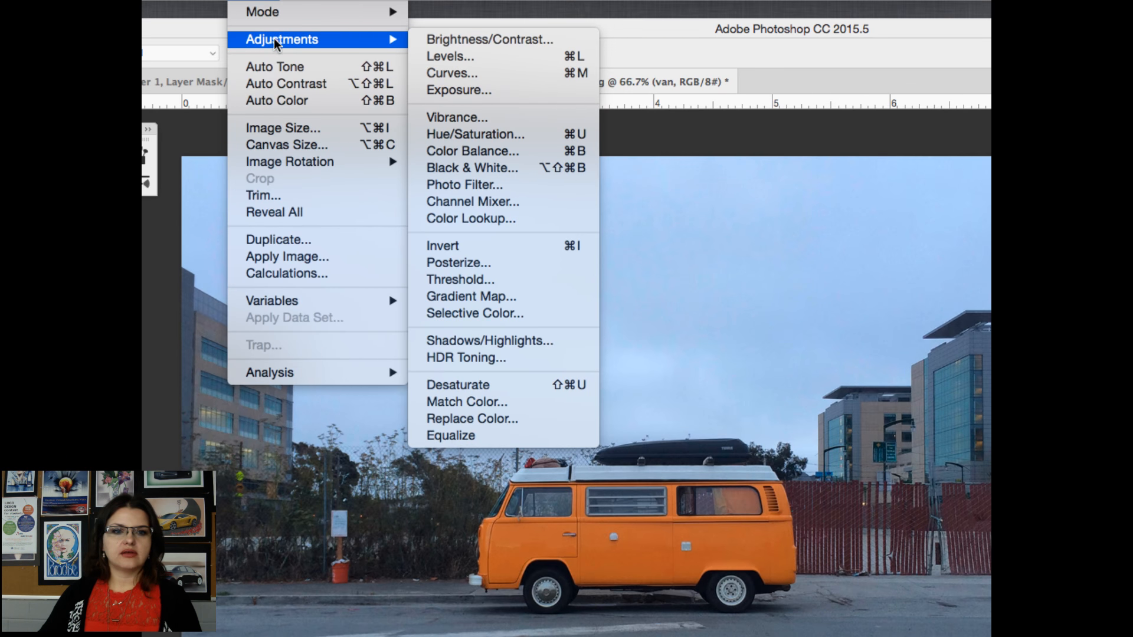
Step: Apply a gentle S-shaped Curves adjustment mapping input 150 to output 161
click(440, 72)
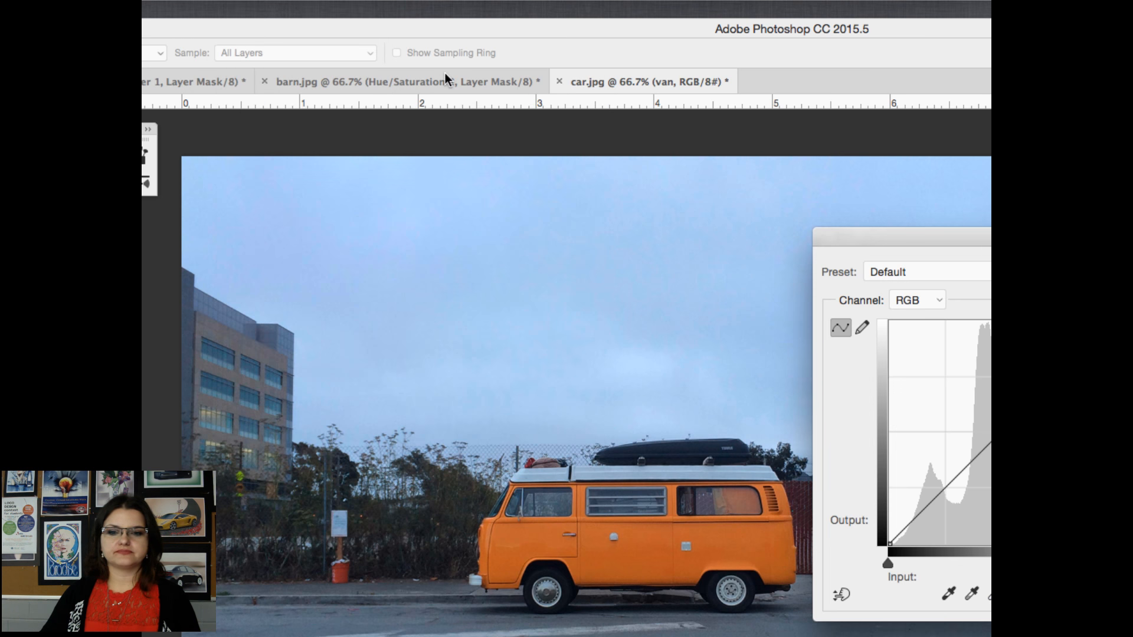
drag(1023, 242, 778, 84)
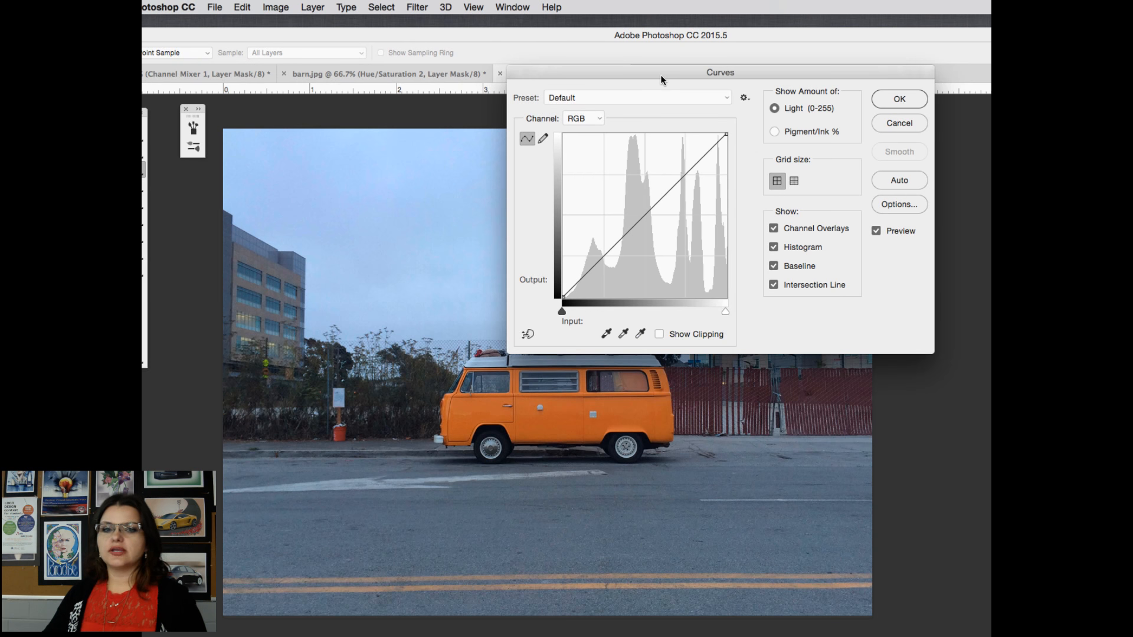
drag(660, 74, 823, 112)
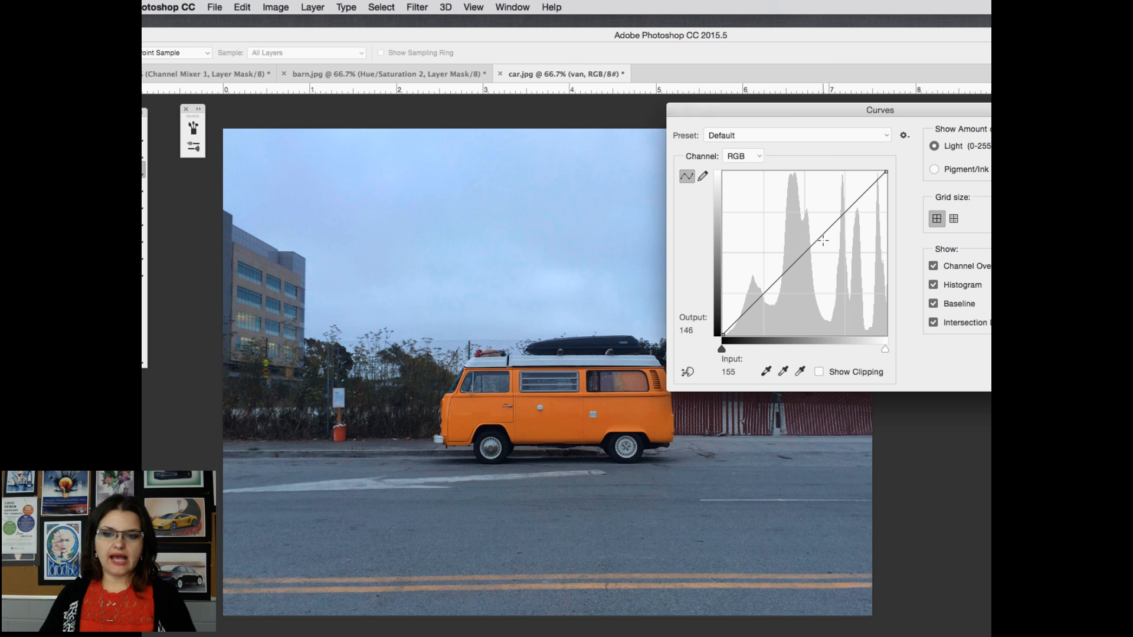
drag(819, 238, 819, 232)
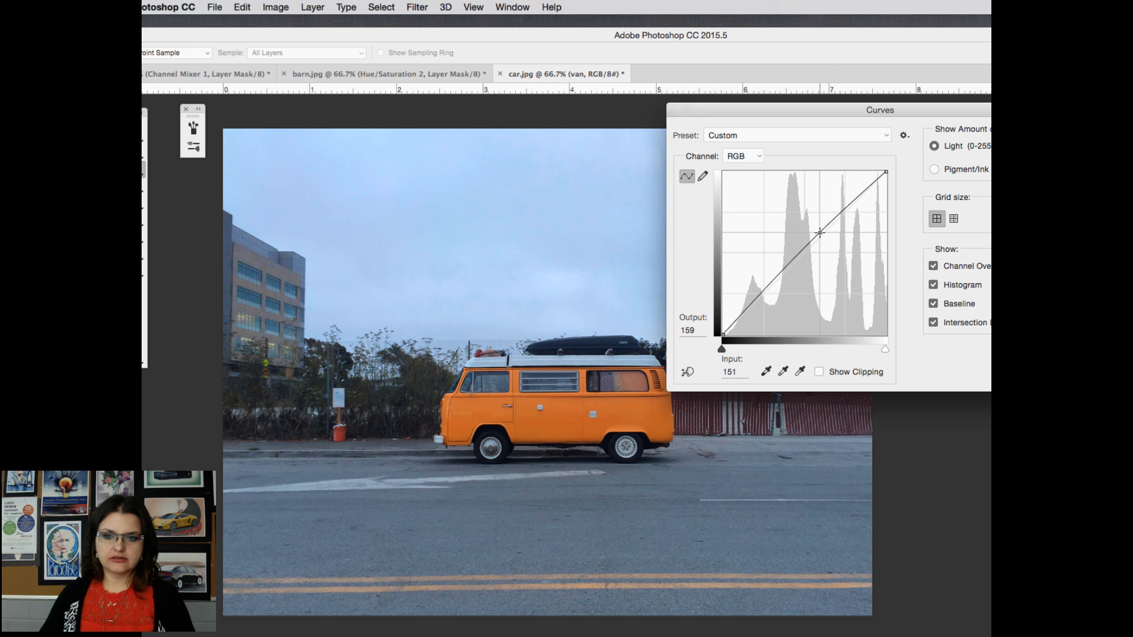
drag(783, 272, 785, 277)
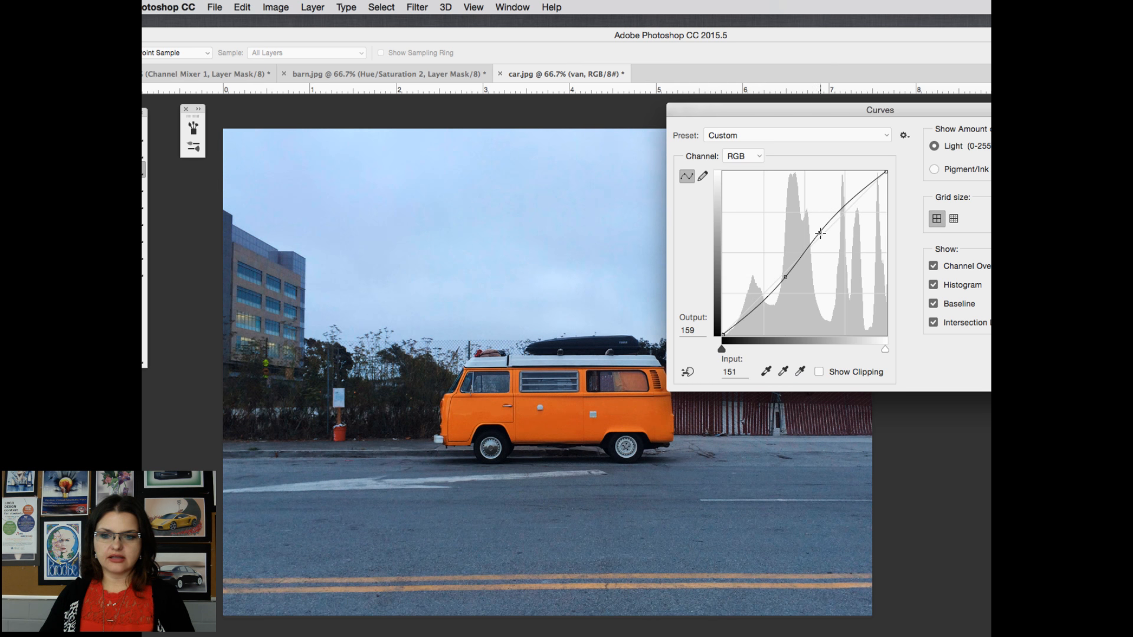
click(820, 233)
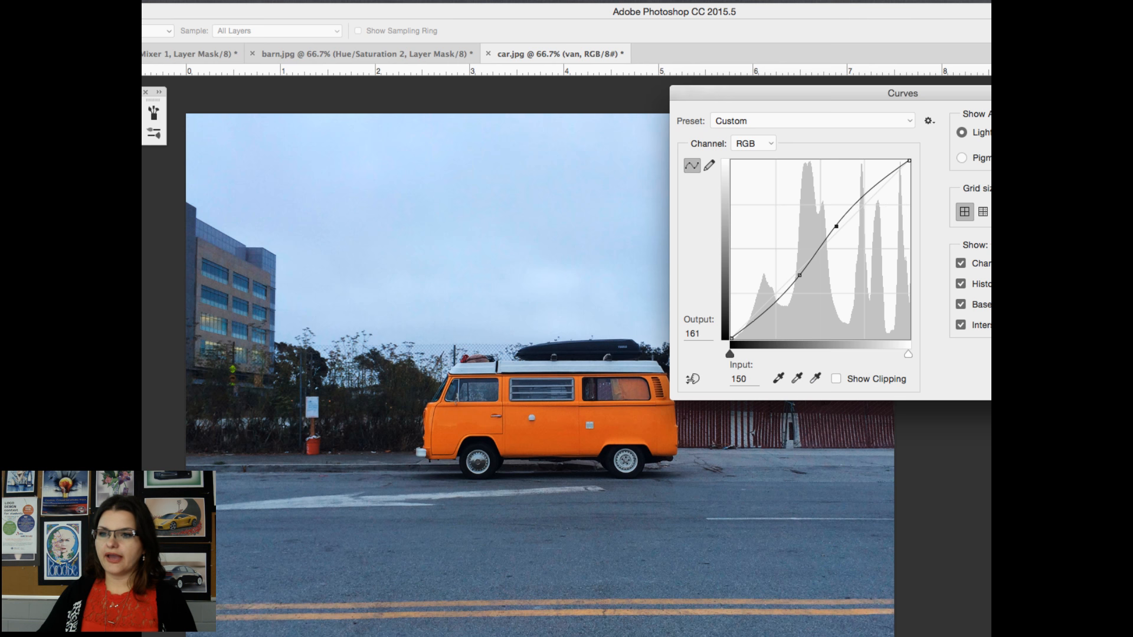
key(Return)
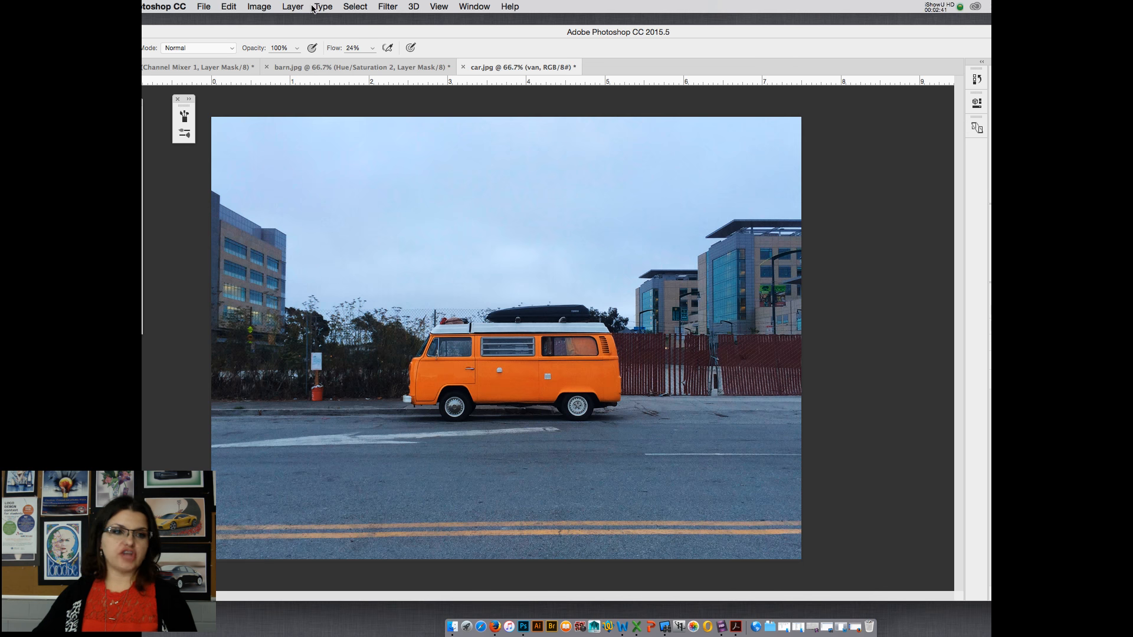
Step: Apply a Vibrance adjustment of -100 with Saturation left at 0
click(260, 4)
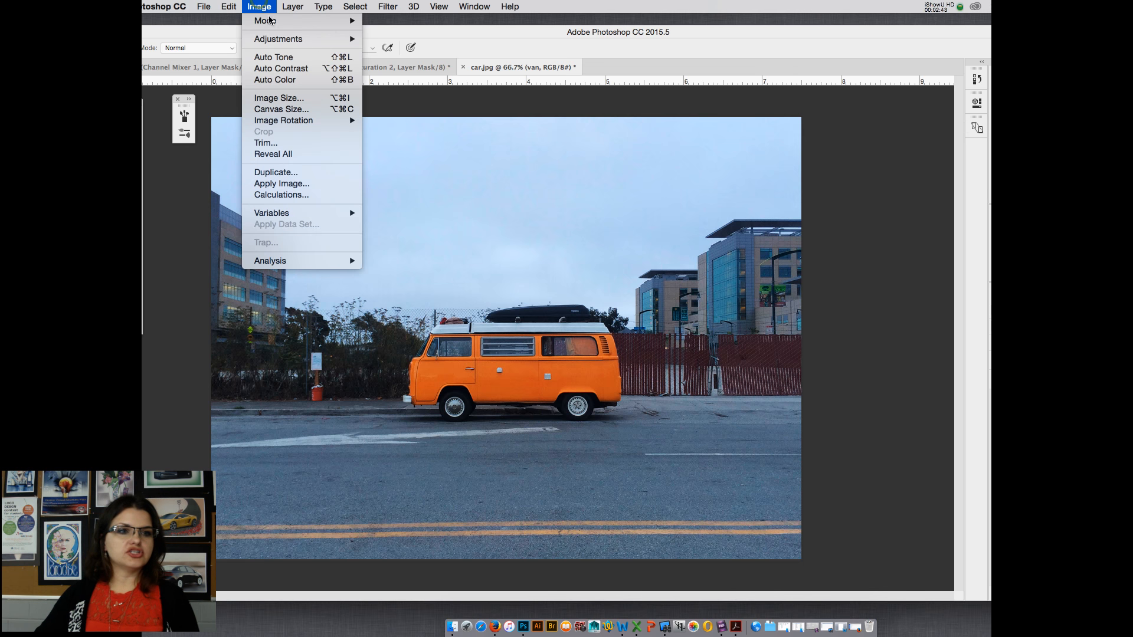
mouse_move(286, 43)
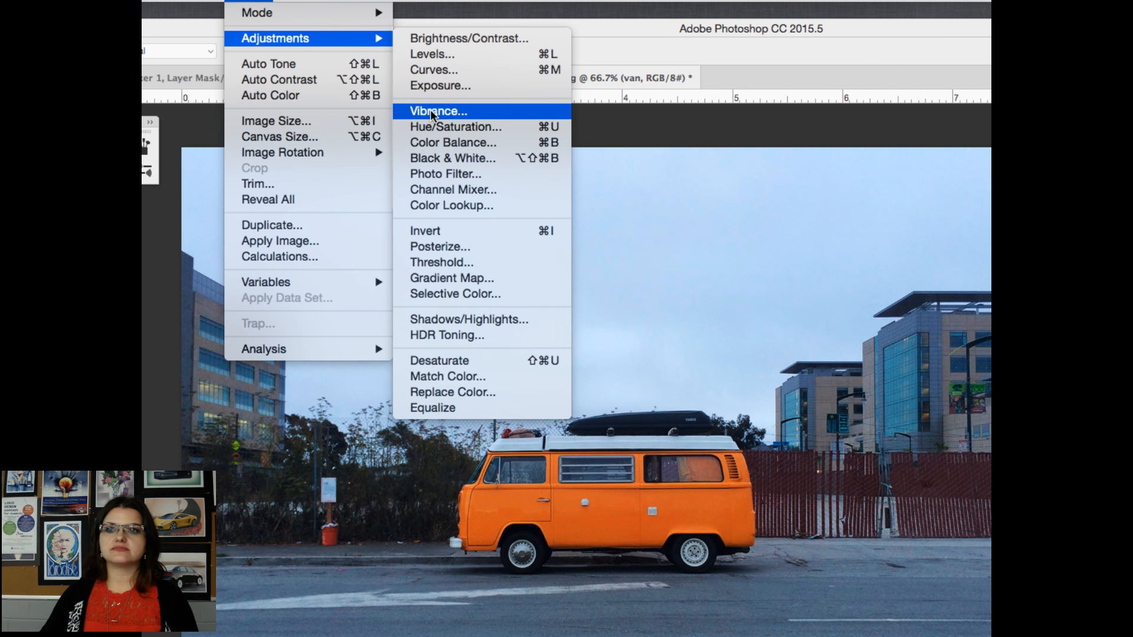
click(430, 111)
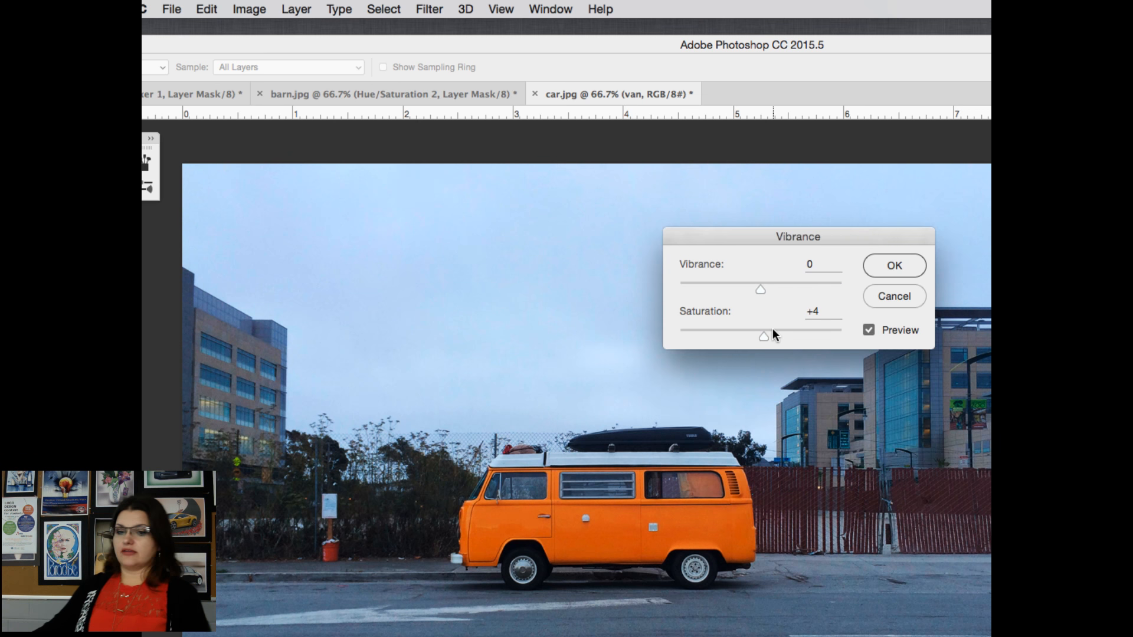
mouse_move(770, 331)
mouse_down()
mouse_move(667, 336)
mouse_move(760, 336)
mouse_up()
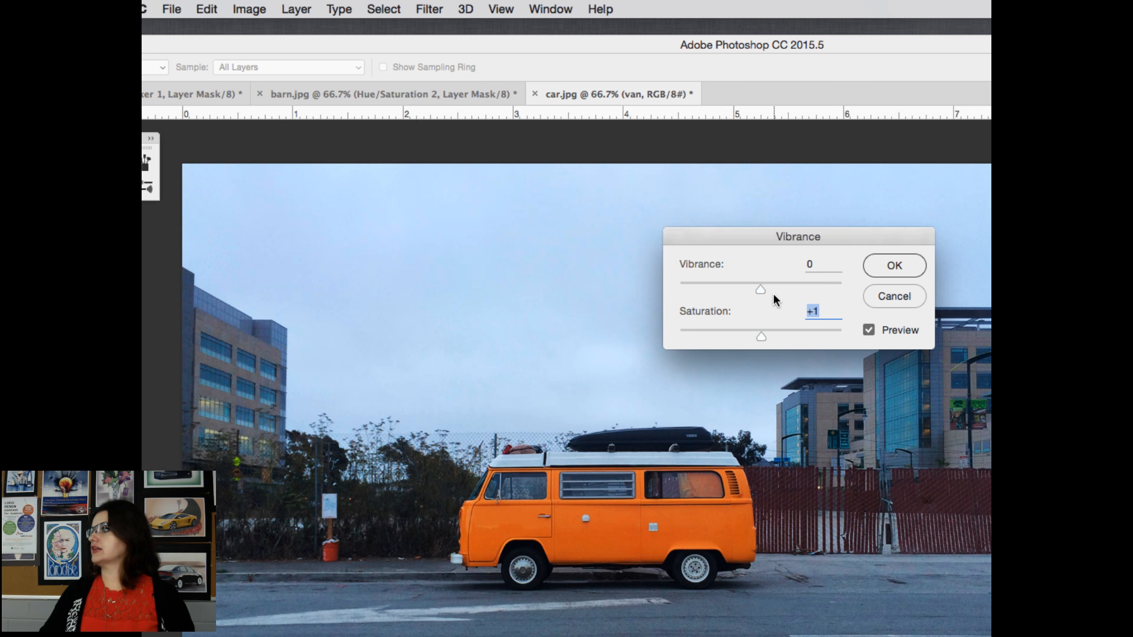
click(756, 335)
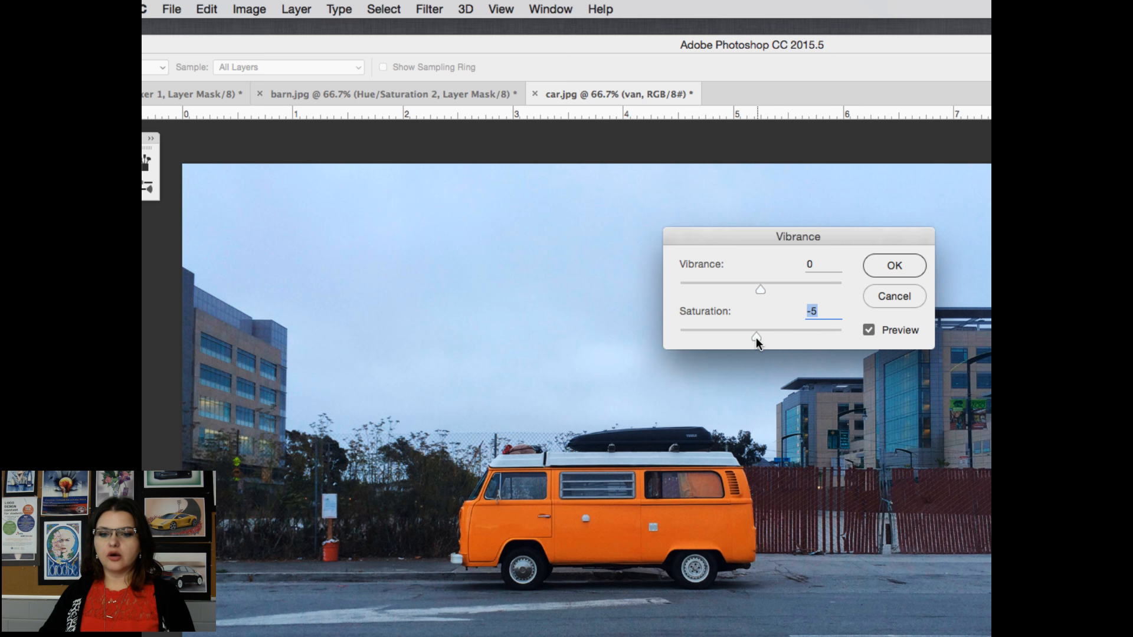
drag(756, 338, 760, 335)
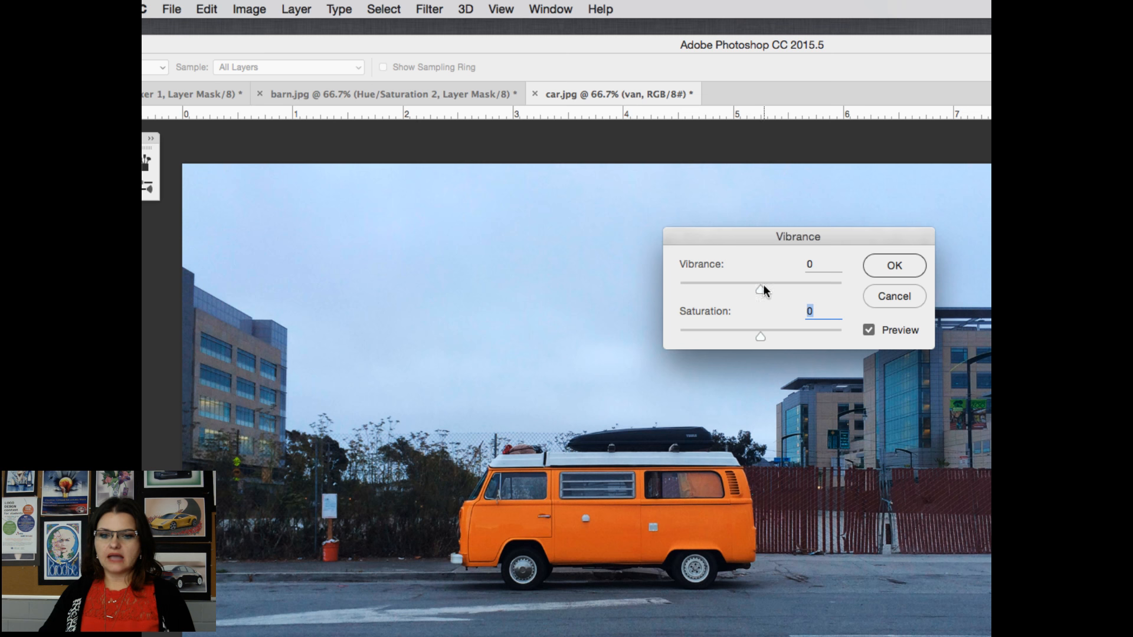
drag(763, 285, 672, 278)
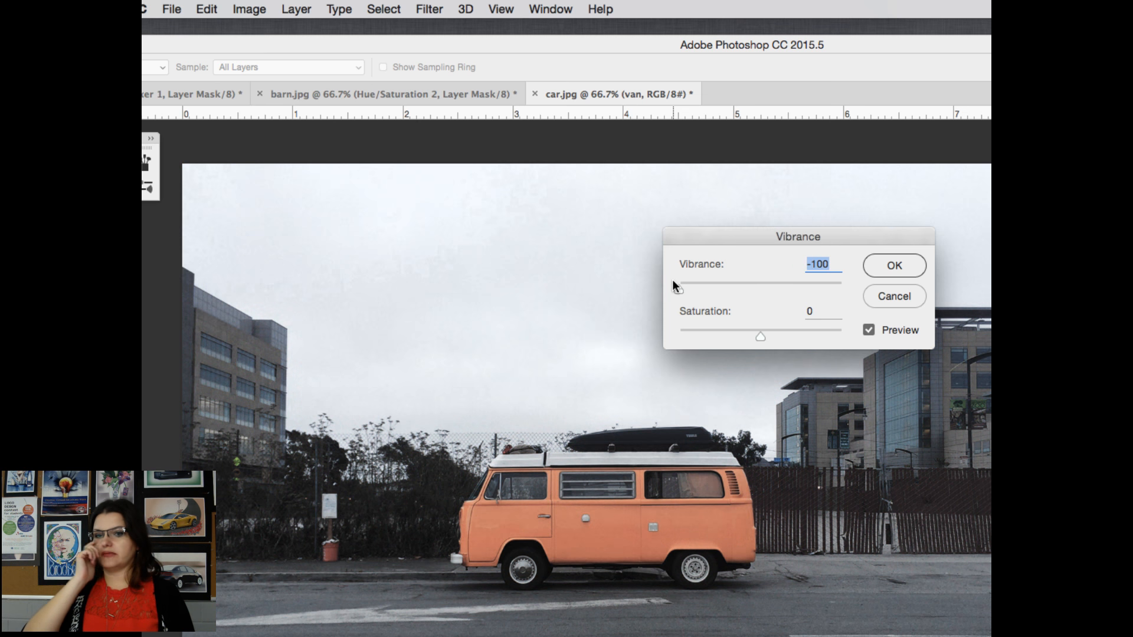
key(alt)
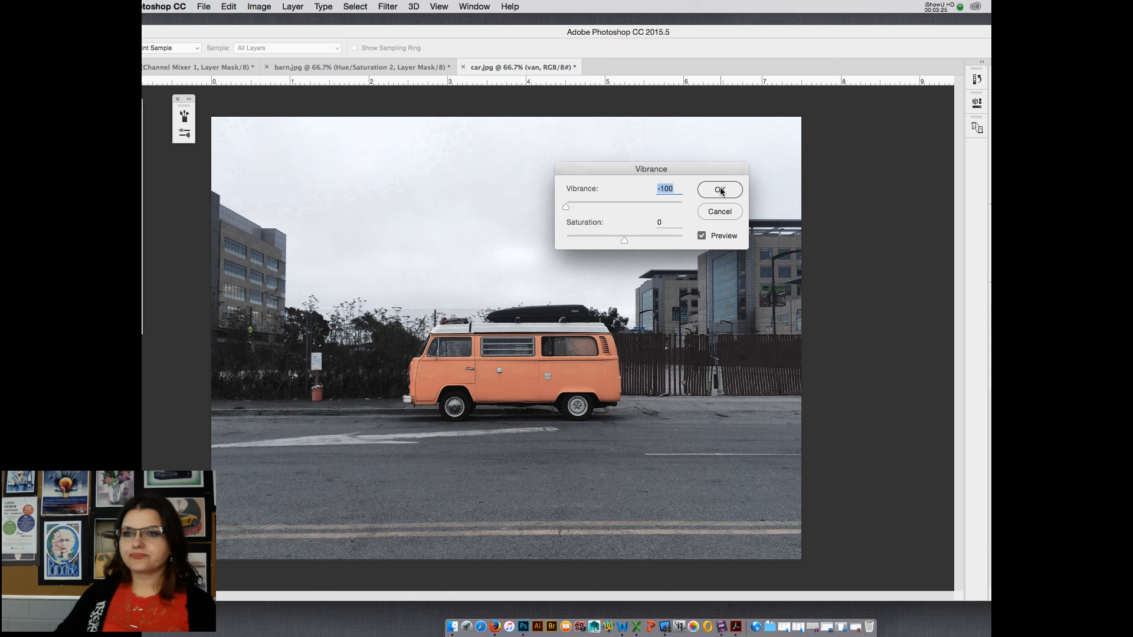
click(721, 190)
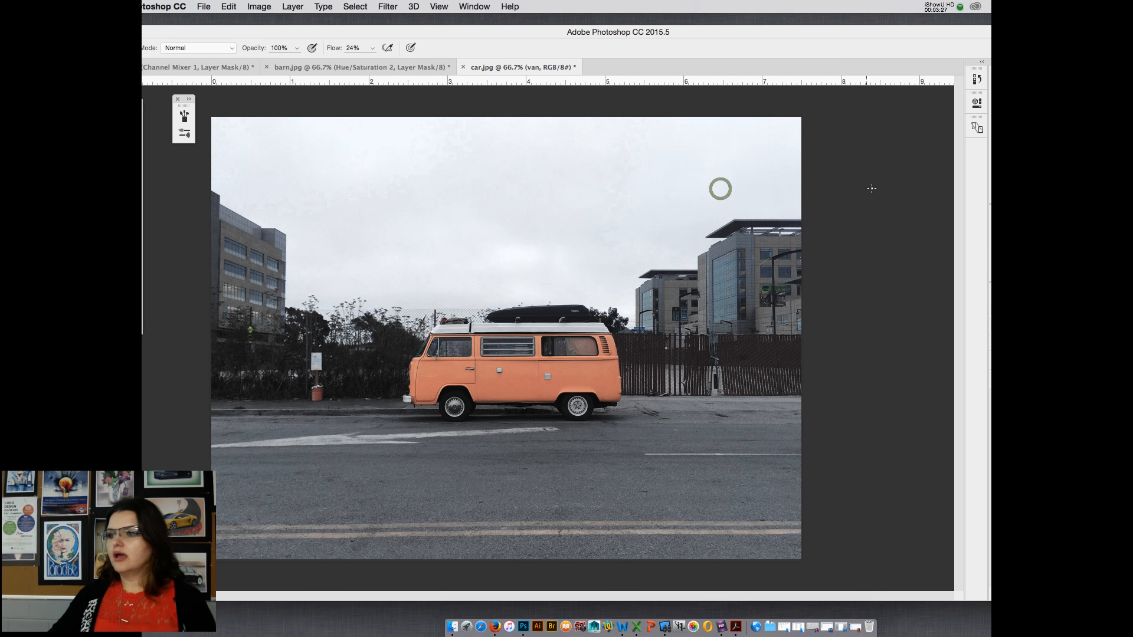
key(super+1)
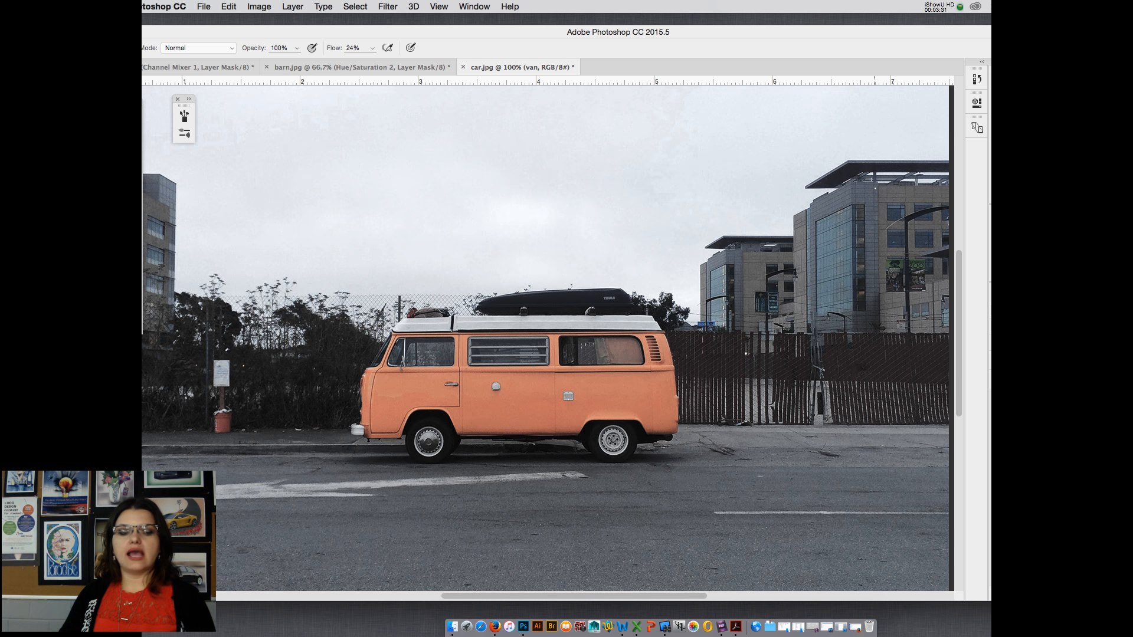
key(super+equal)
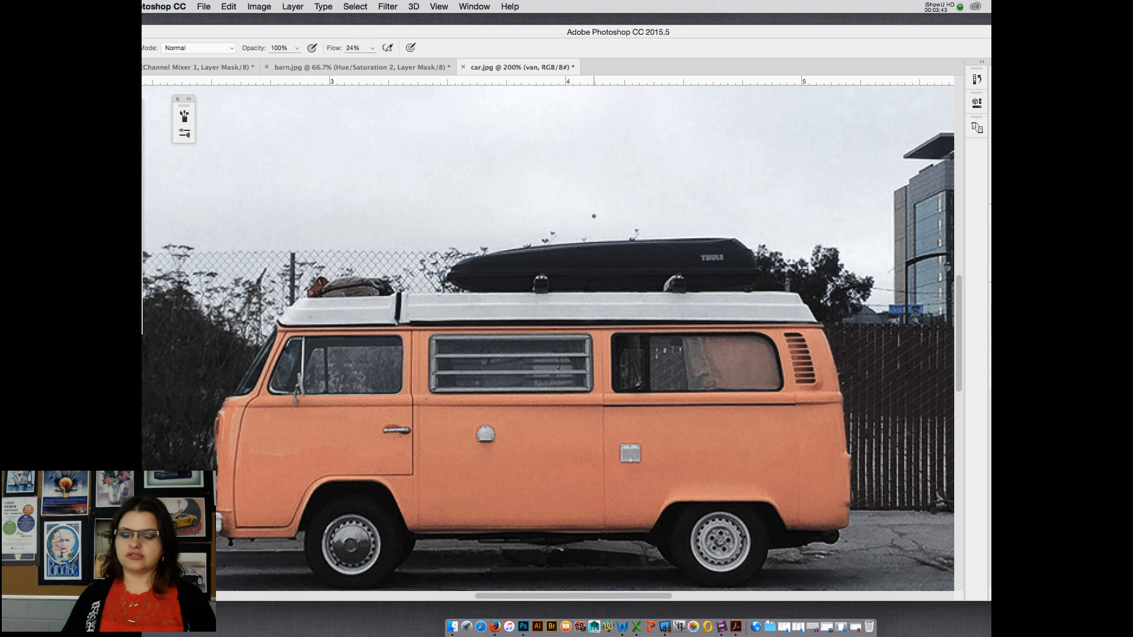
key(super+minus)
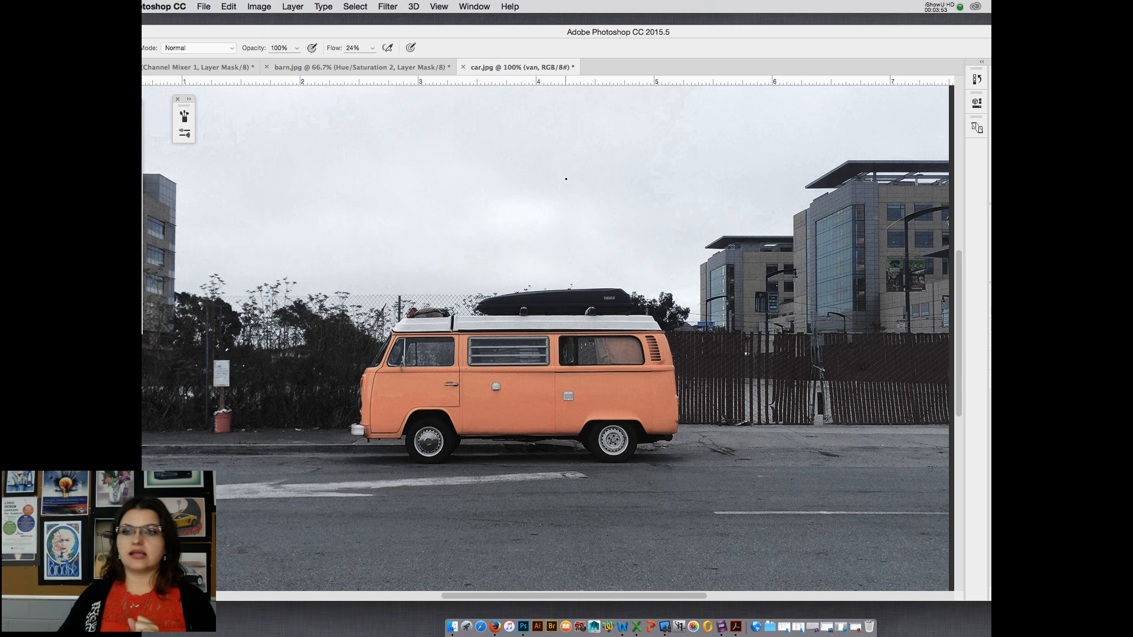
Step: Open Color Range on Sampled Colors with Localized Color Clusters turned on
click(352, 6)
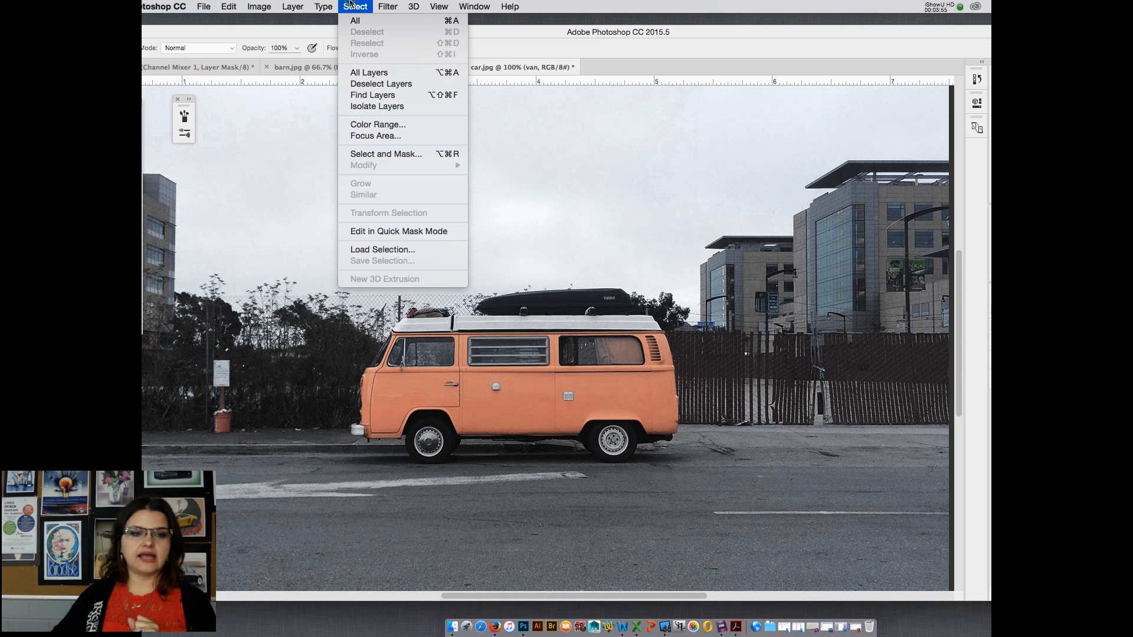
click(382, 126)
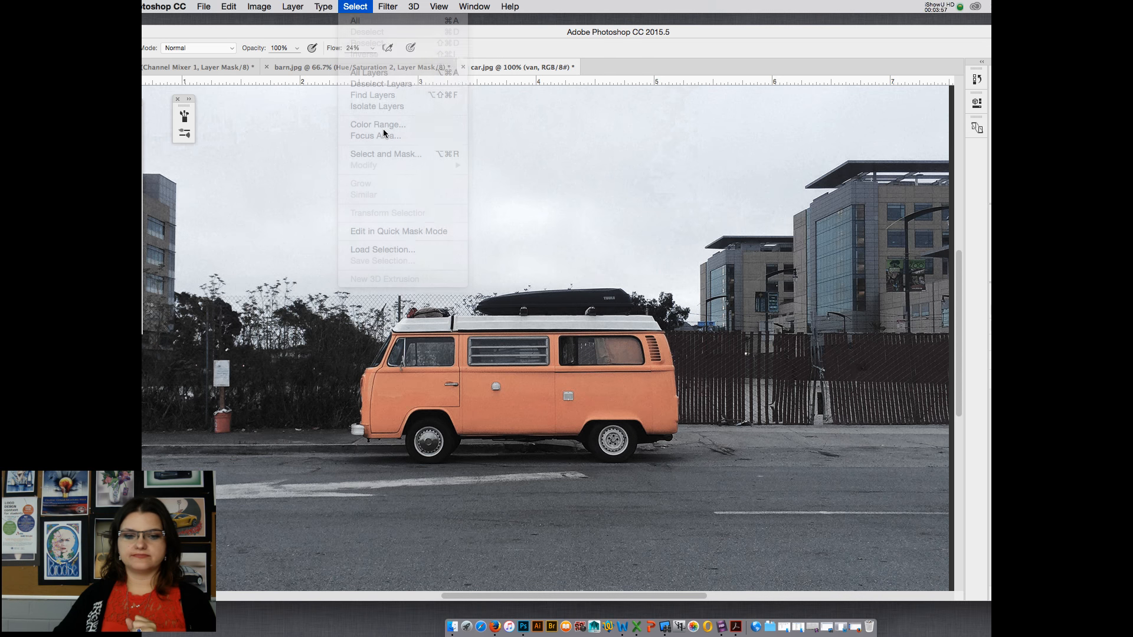
drag(522, 62, 628, 74)
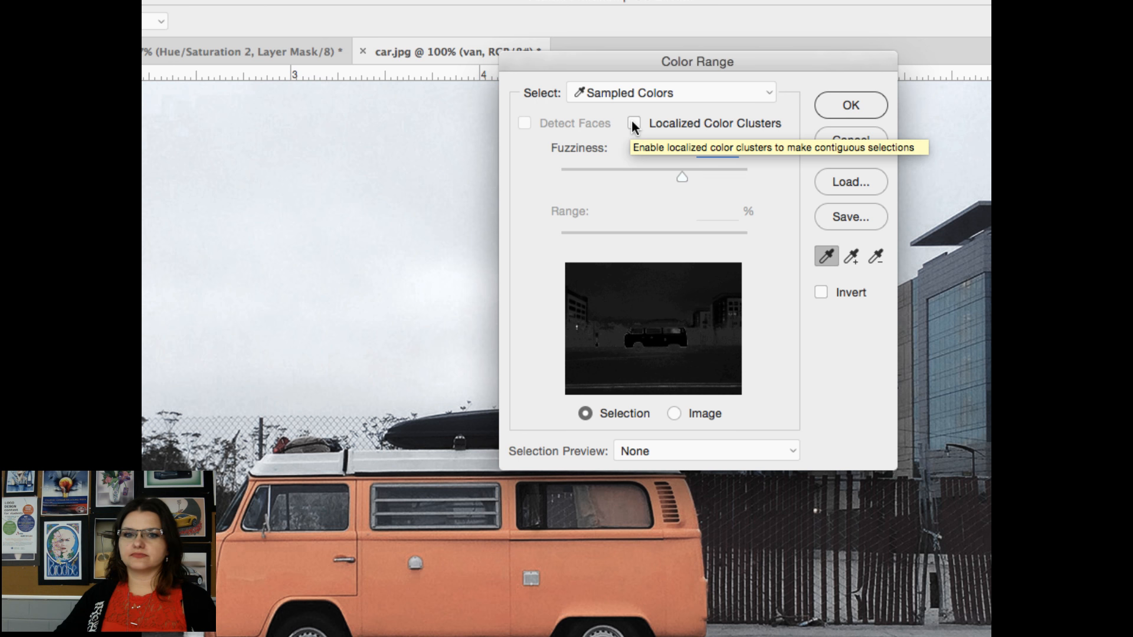
click(634, 123)
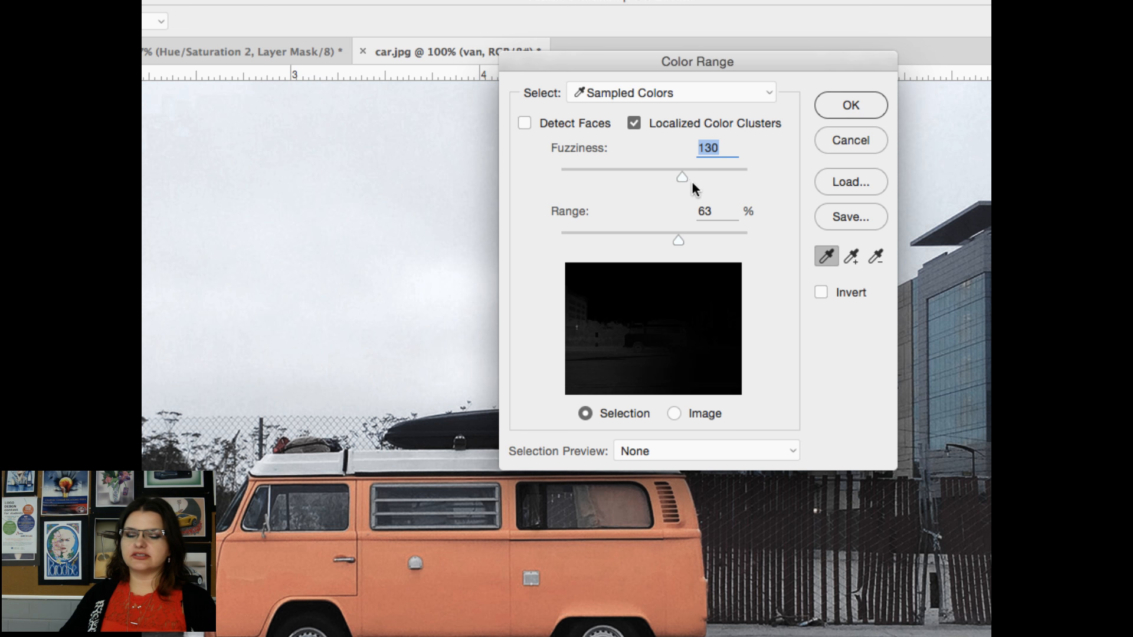
drag(681, 177, 662, 177)
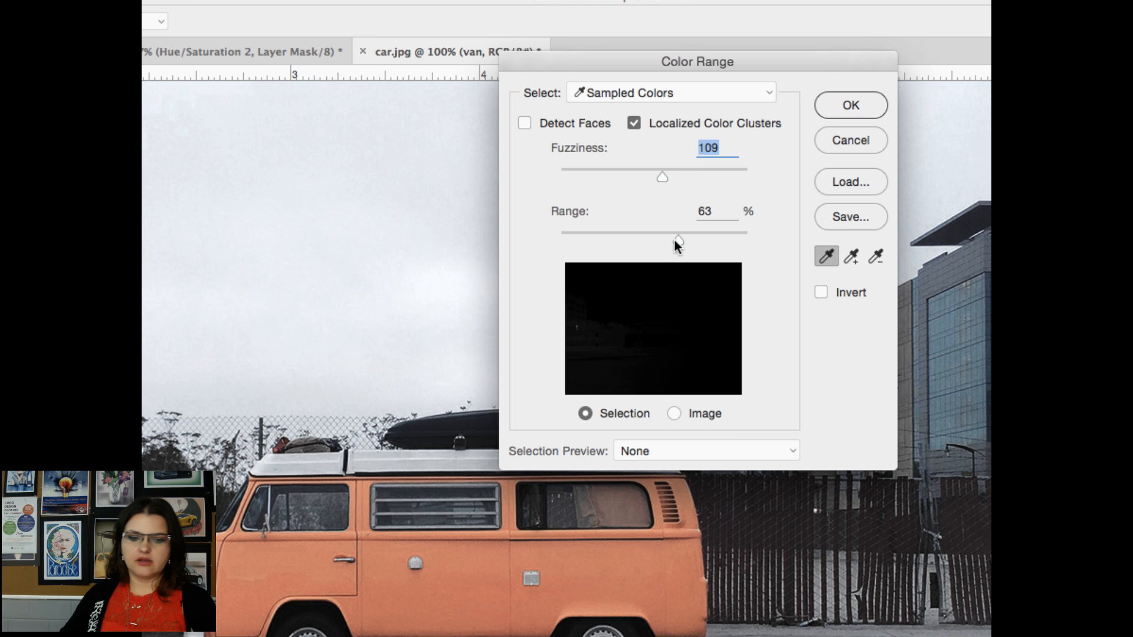
drag(677, 240, 674, 239)
scroll(352, 293, down, 10)
scroll(352, 293, up, 3)
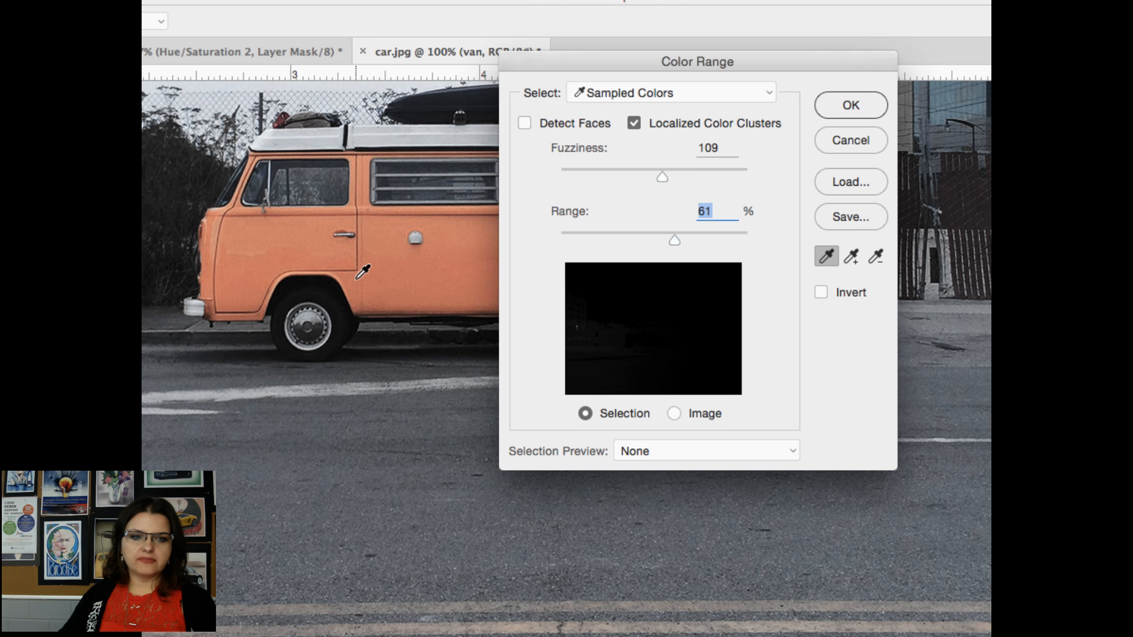
drag(550, 56, 669, 43)
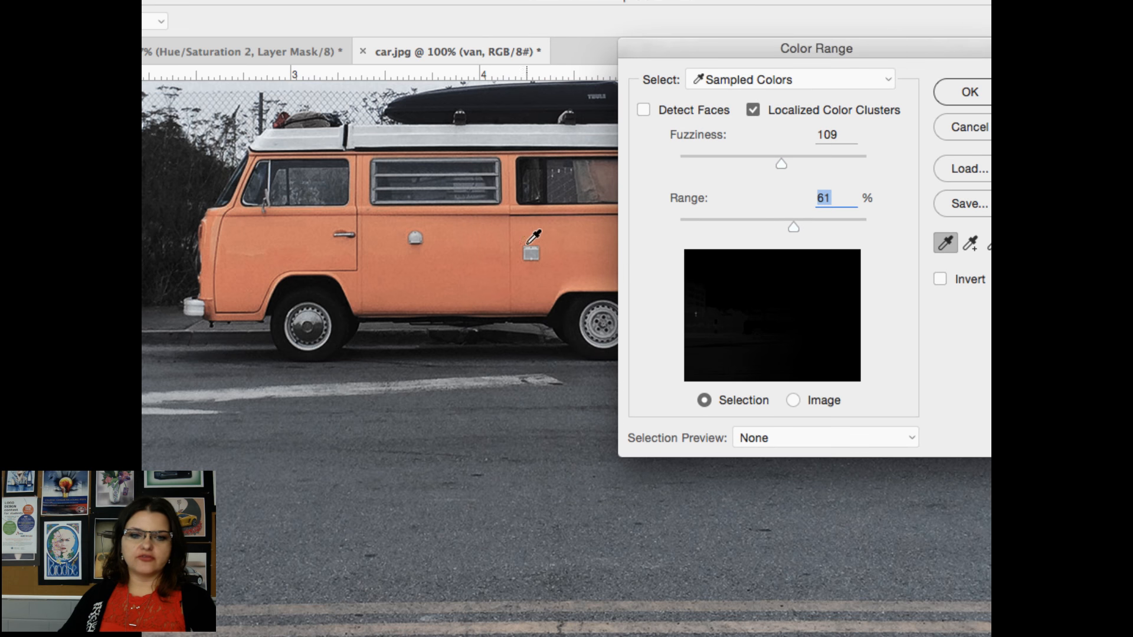
Step: Sample the orange van and set Fuzziness to 130 and Range to 64%
click(461, 256)
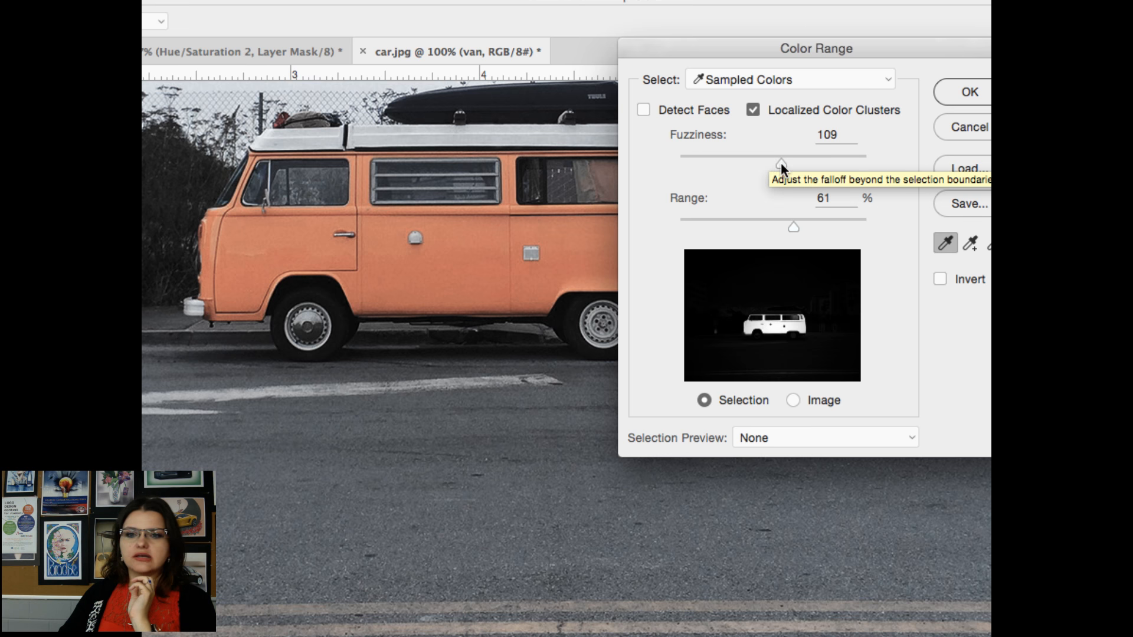
drag(780, 161, 799, 161)
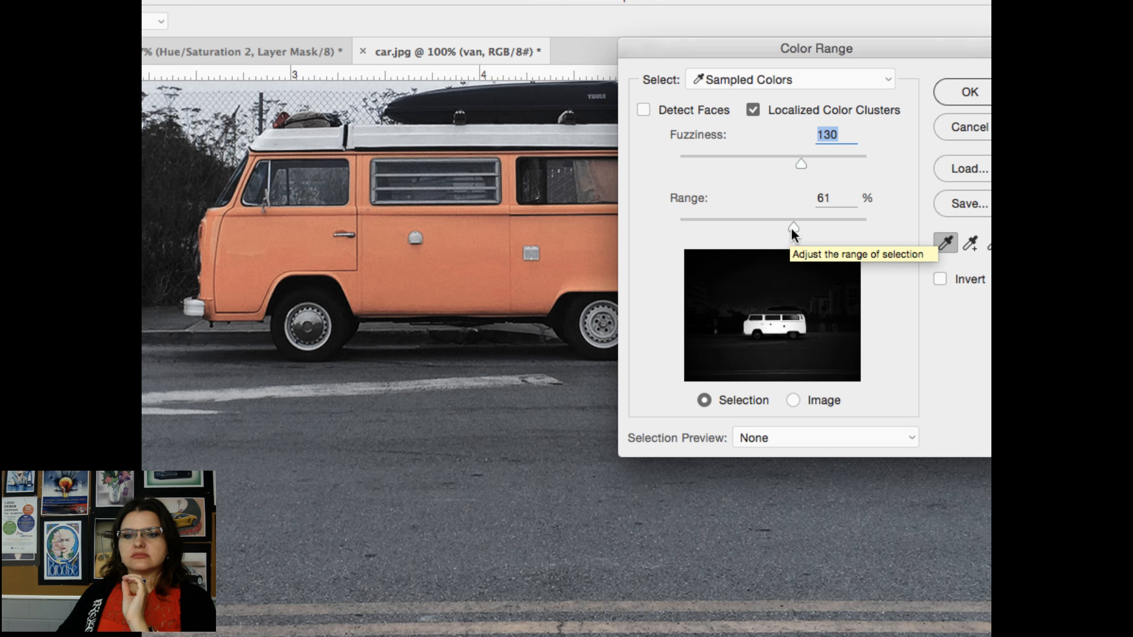
drag(791, 228, 802, 227)
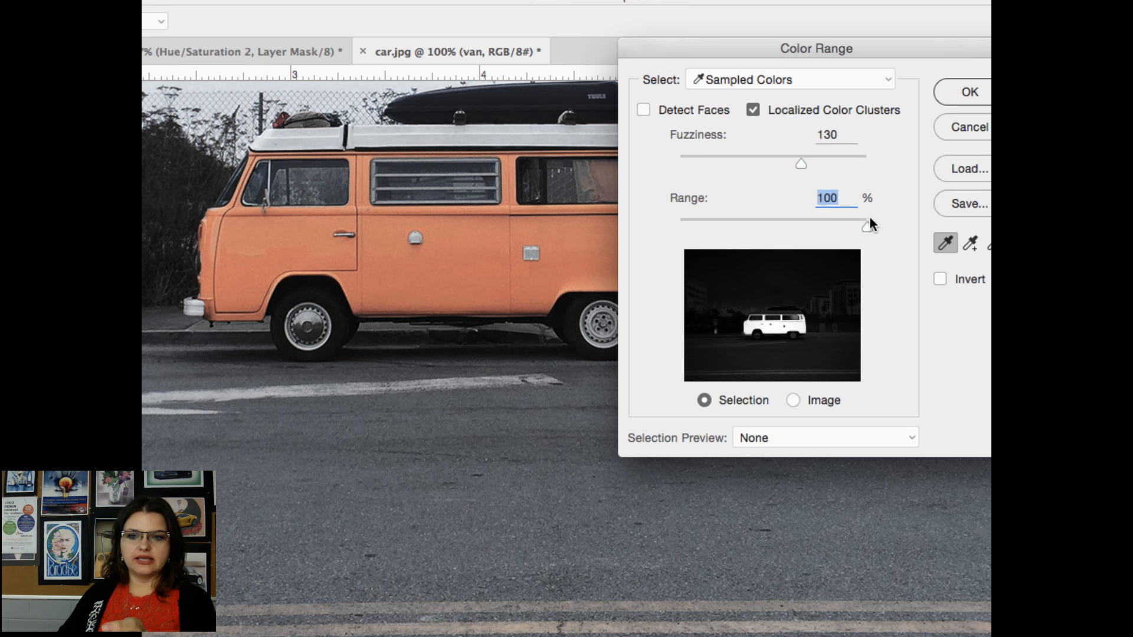
drag(864, 222, 798, 217)
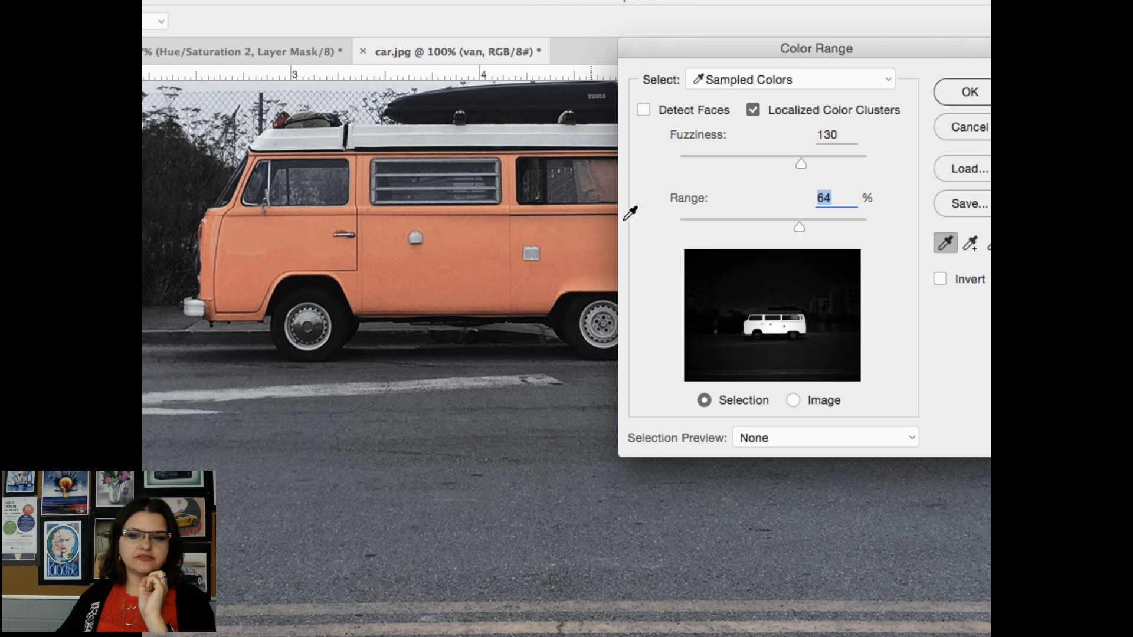
key(alt+super+=)
Step: Add samples from the van's rear roof edge, front door and lower front panel
click(970, 243)
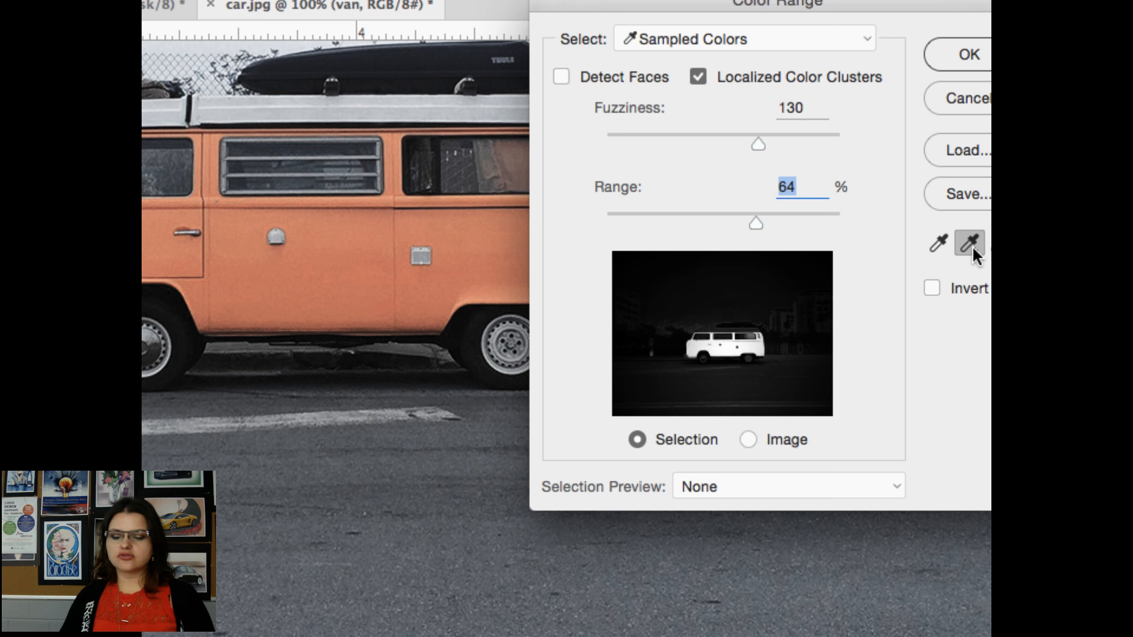
key(alt+super+minus)
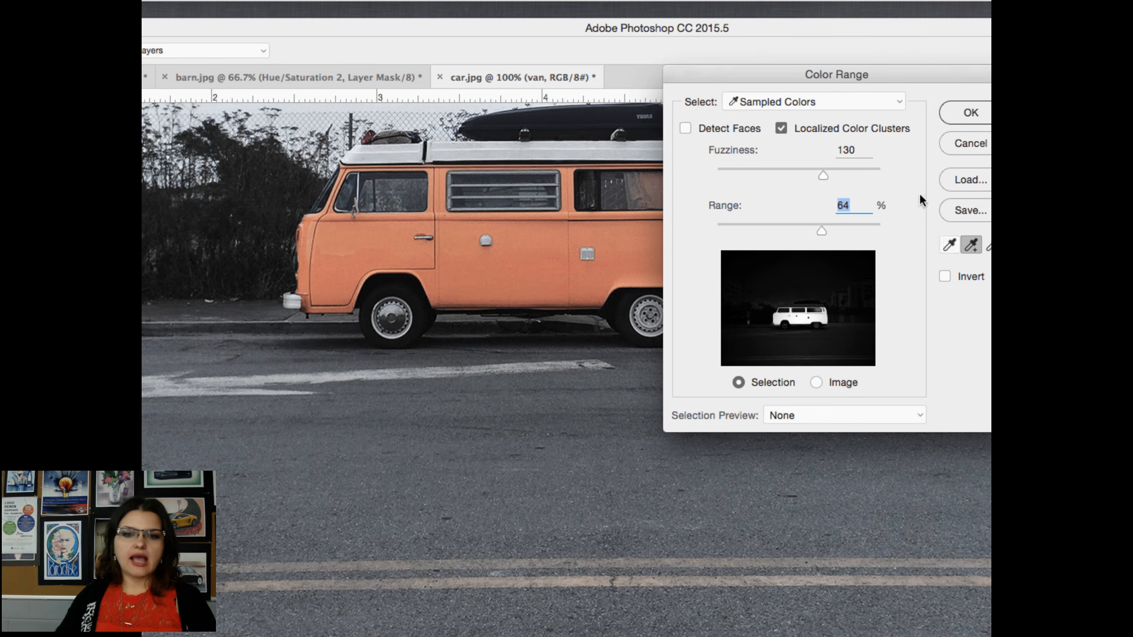
drag(756, 73, 881, 86)
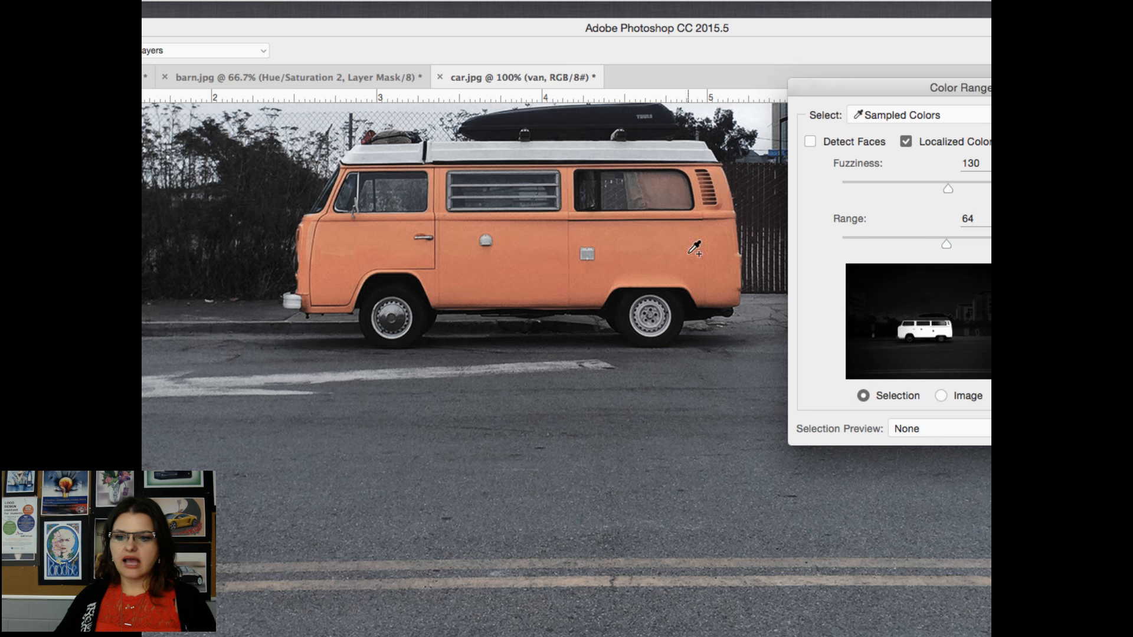
click(721, 175)
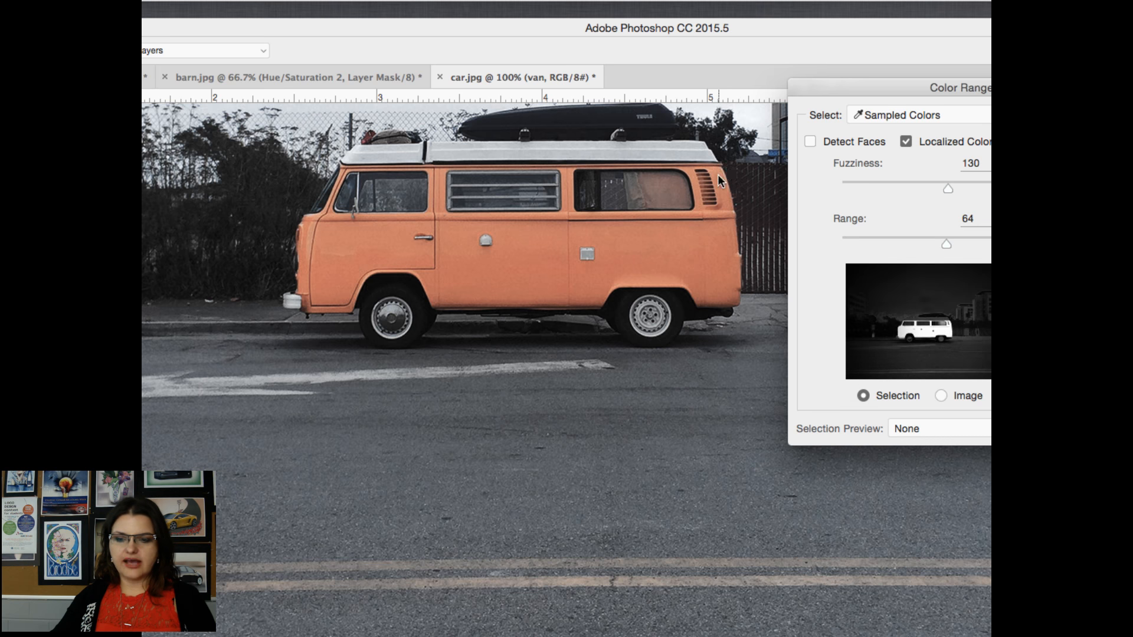
key(alt+super+equal)
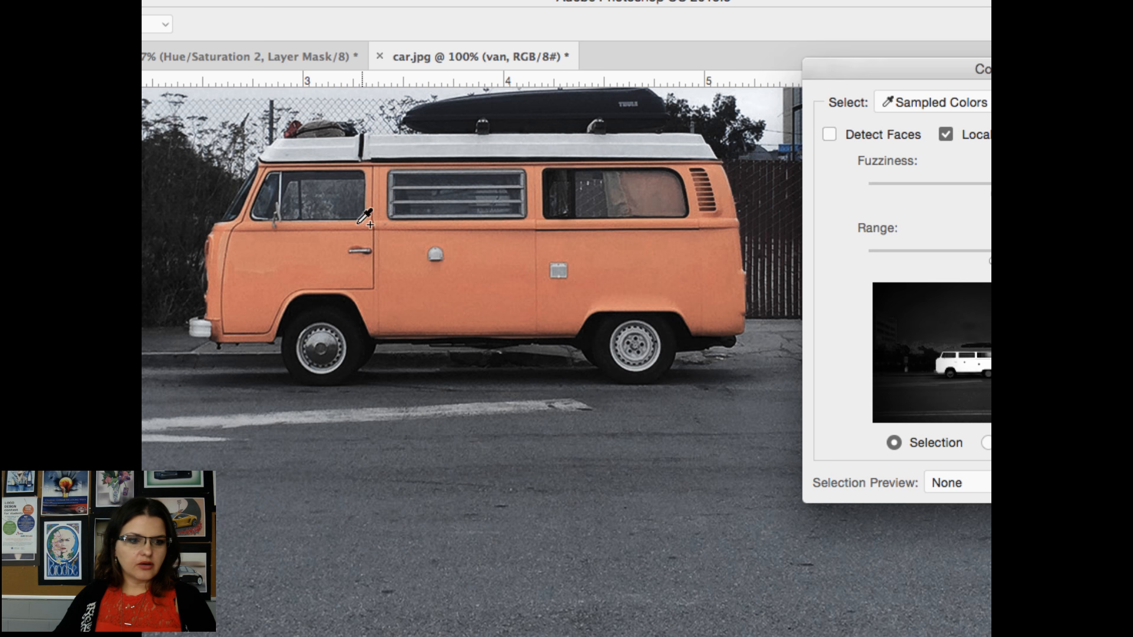
click(231, 252)
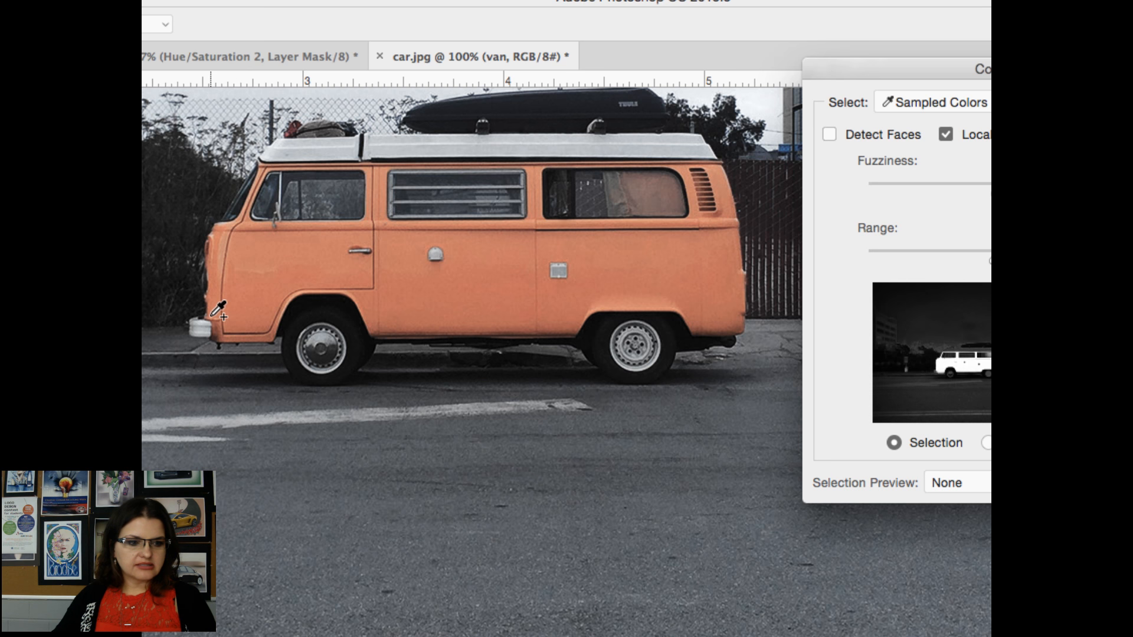
click(239, 330)
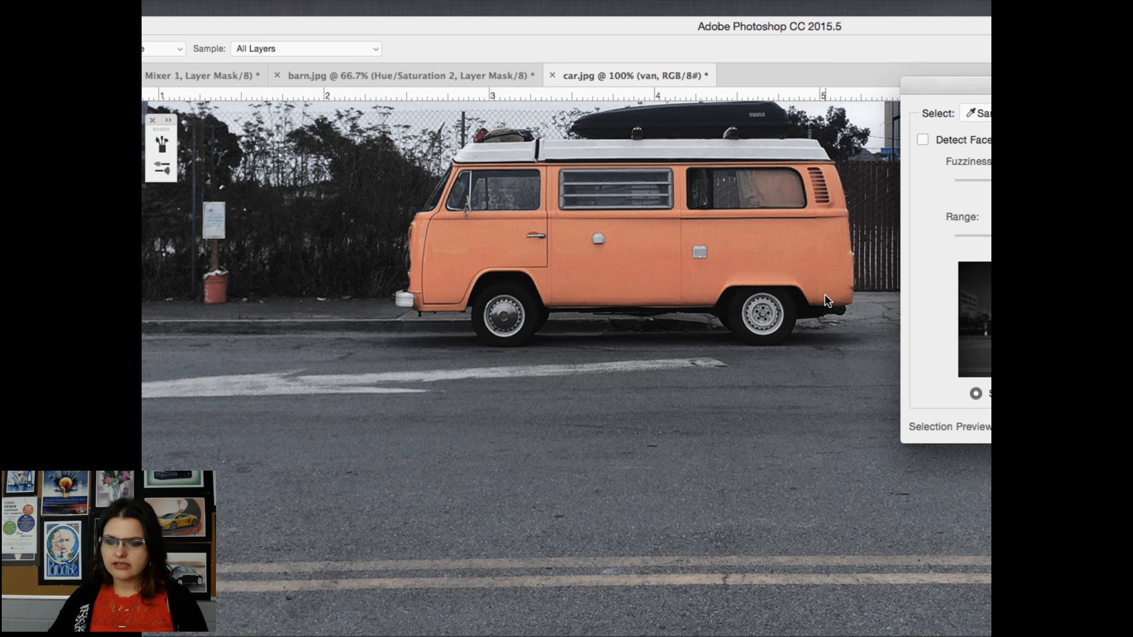
Step: Zoom the photo to 200% and confirm the Color Range as a selection
key(super+equal)
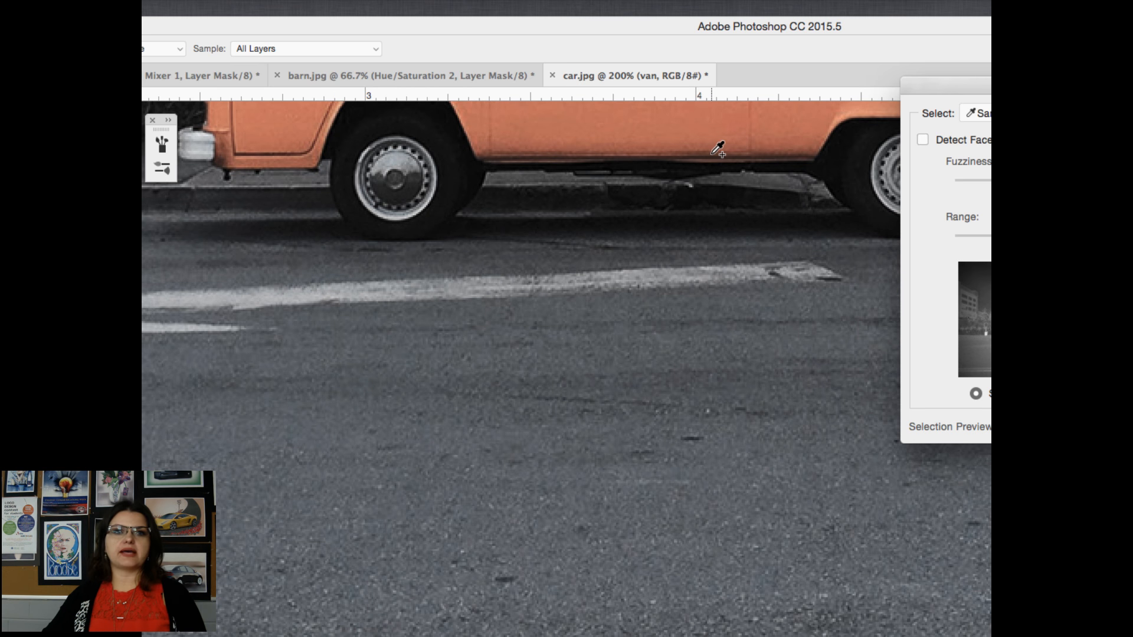
key(super+z)
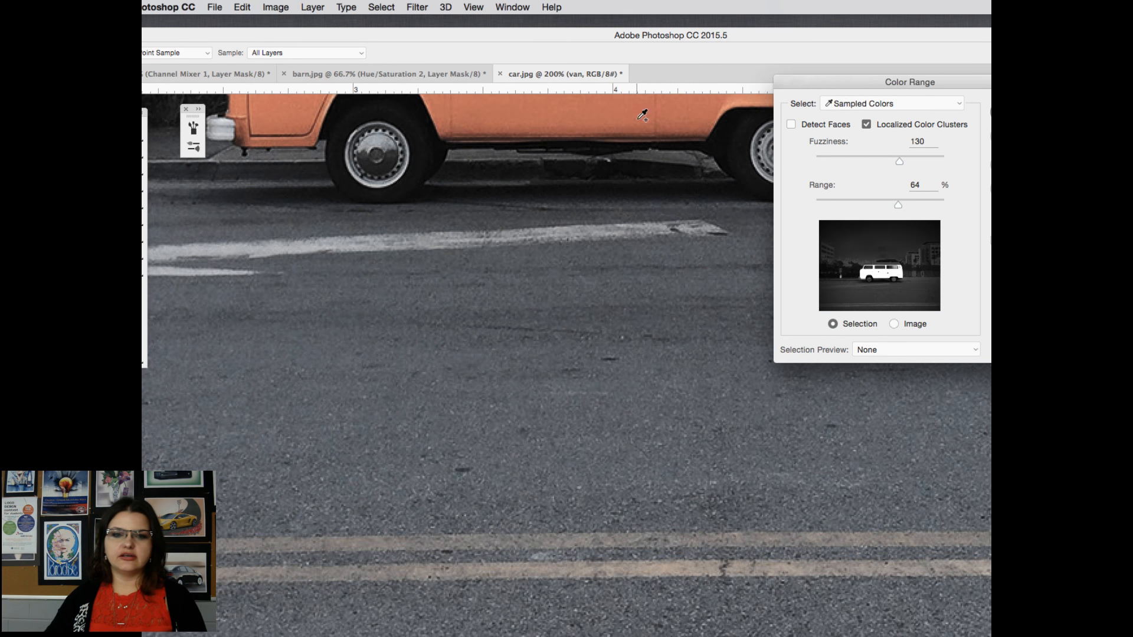
scroll(731, 112, up, 4)
scroll(312, 162, up, 3)
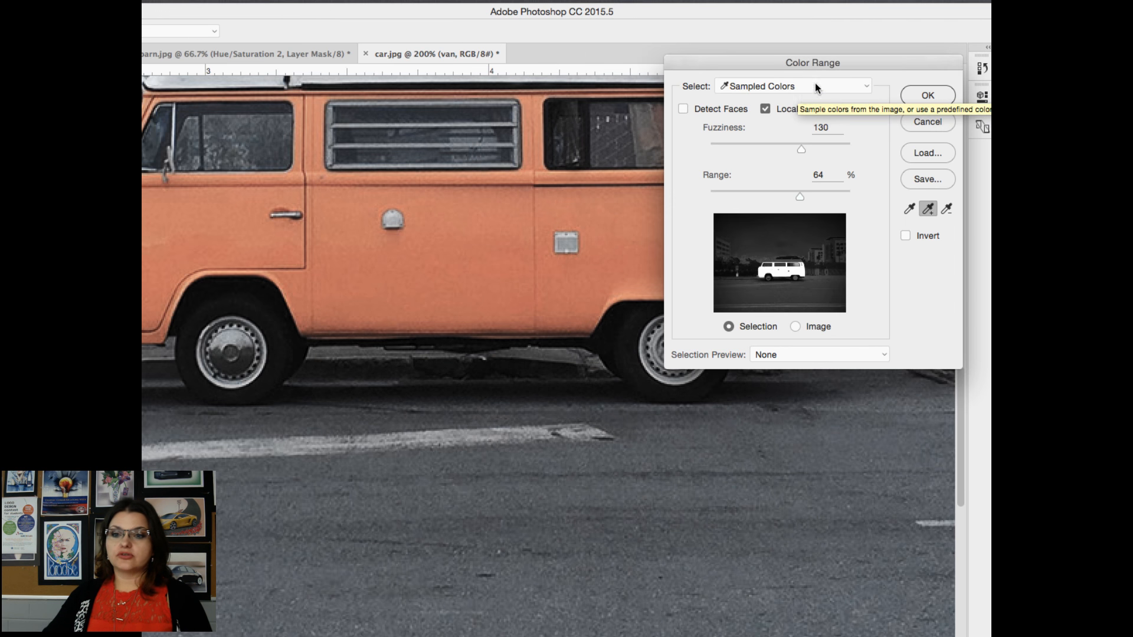
click(922, 95)
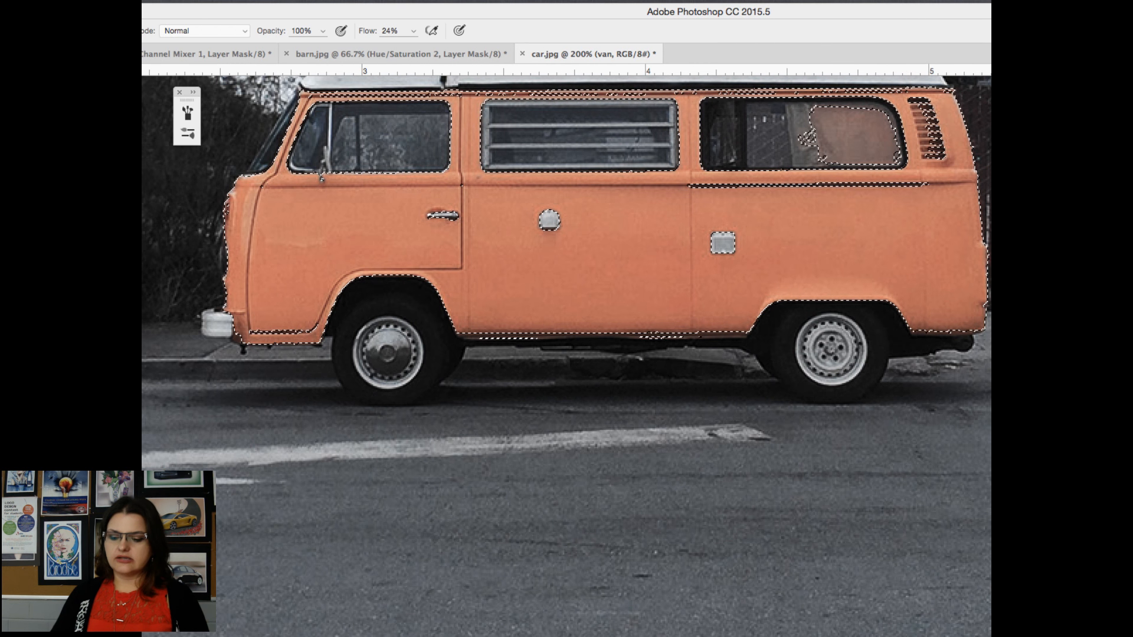
Step: Zoom back out to see the whole street scene and switch to the Lasso tool
key(super+minus)
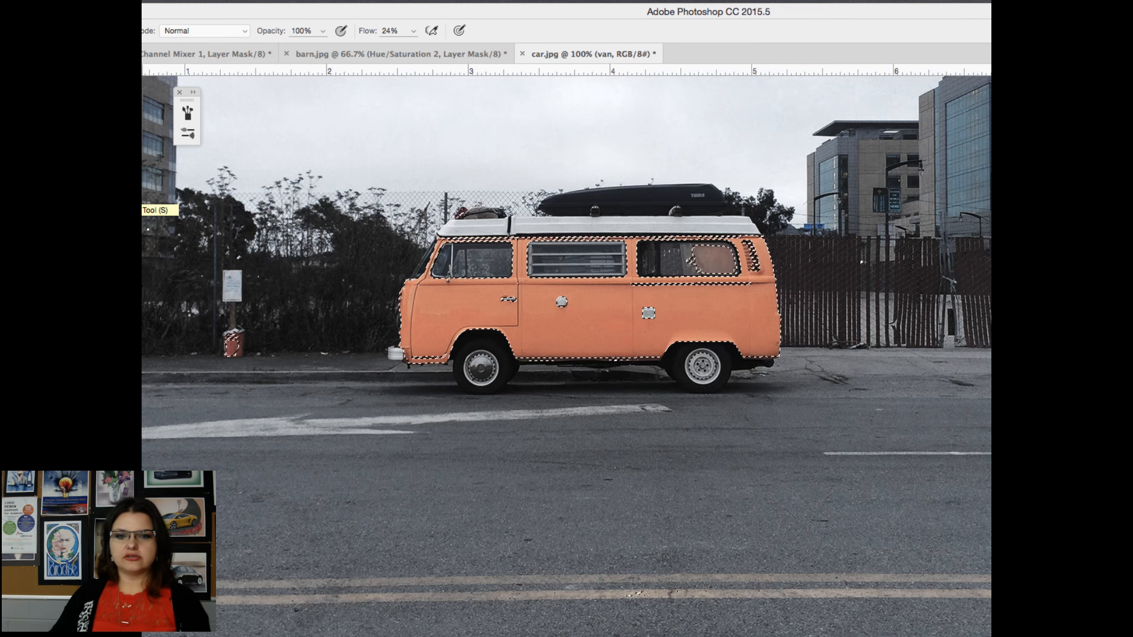
scroll(205, 259, up, 1)
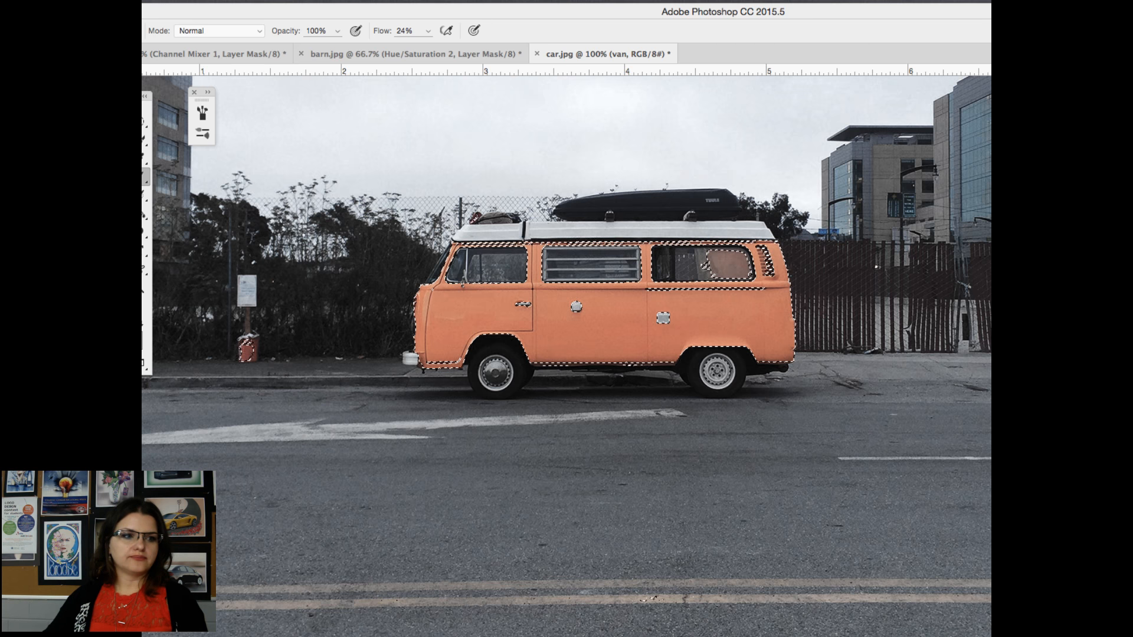
key(l)
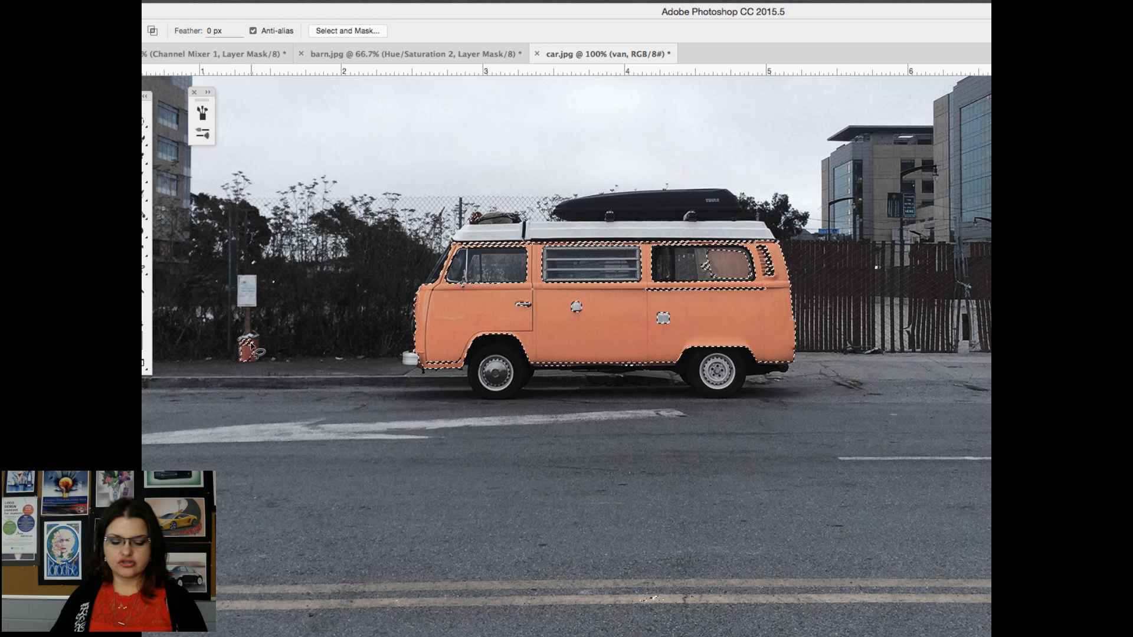
Step: Drop the trash can and lasso-add the van's lower-left front panel and bumper edge
mouse_move(266, 338)
mouse_down()
mouse_move(236, 386)
mouse_move(277, 348)
mouse_up()
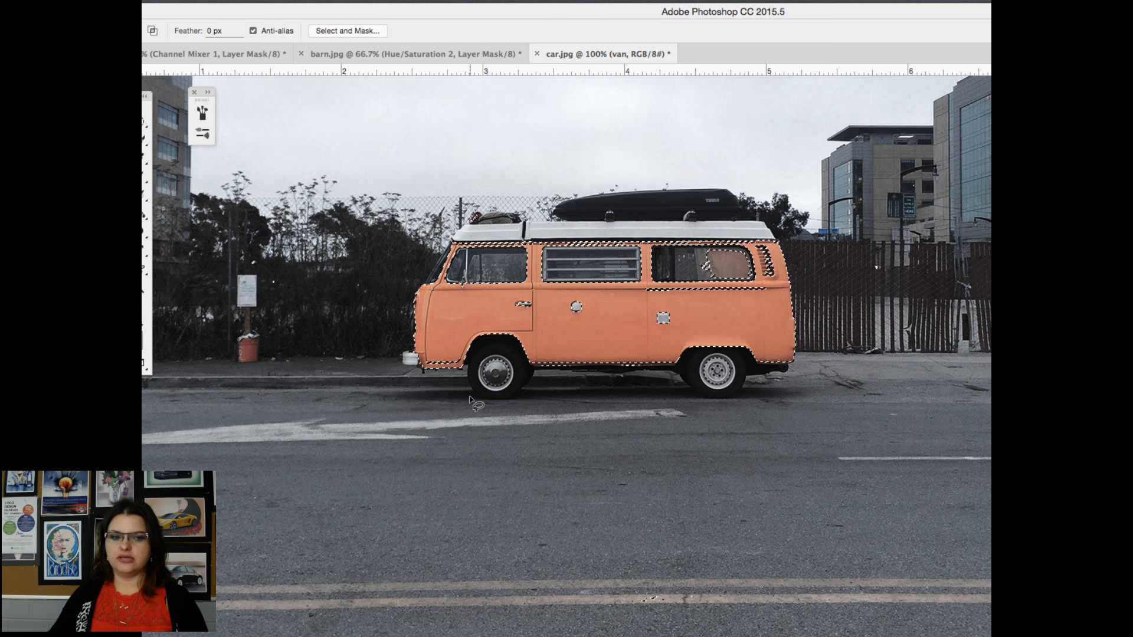
key(super+plus)
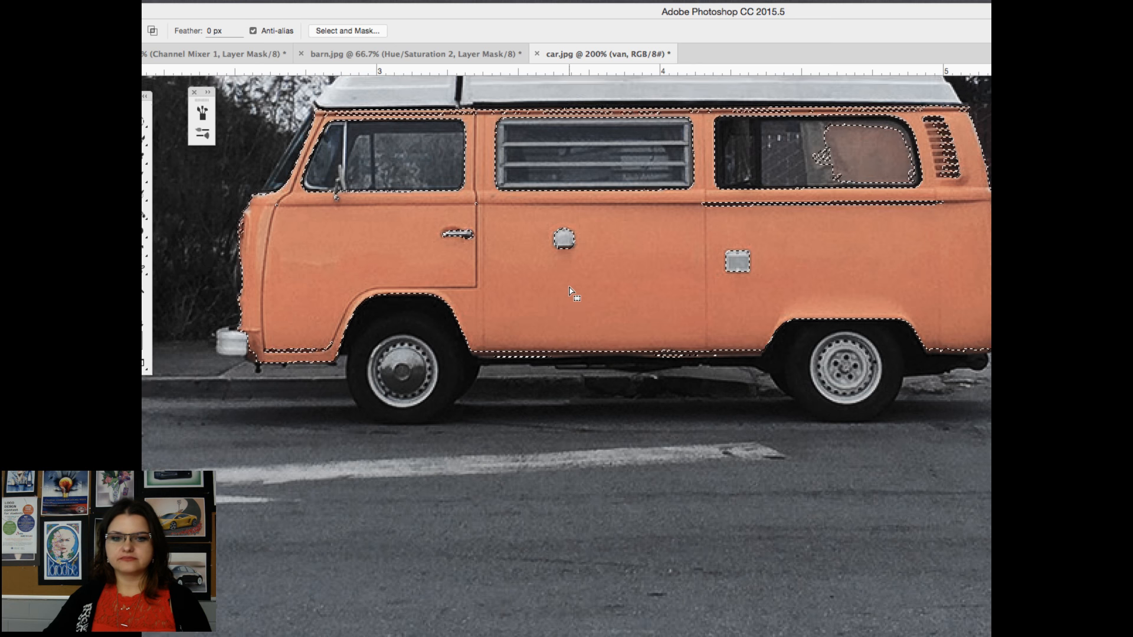
scroll(460, 352, up, 5)
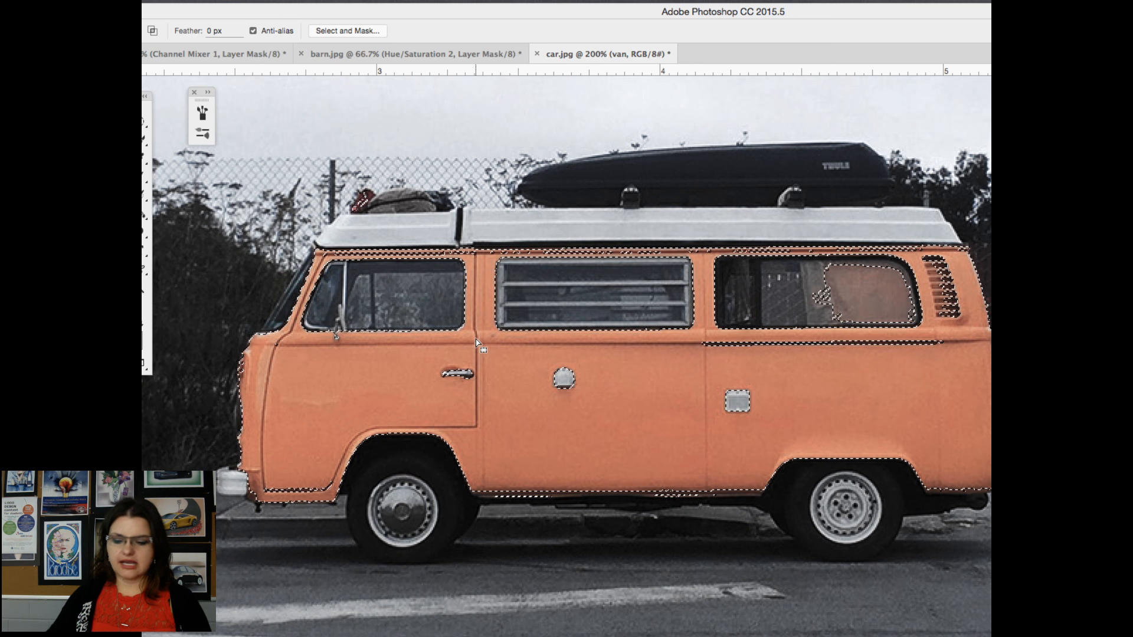
key(super+plus)
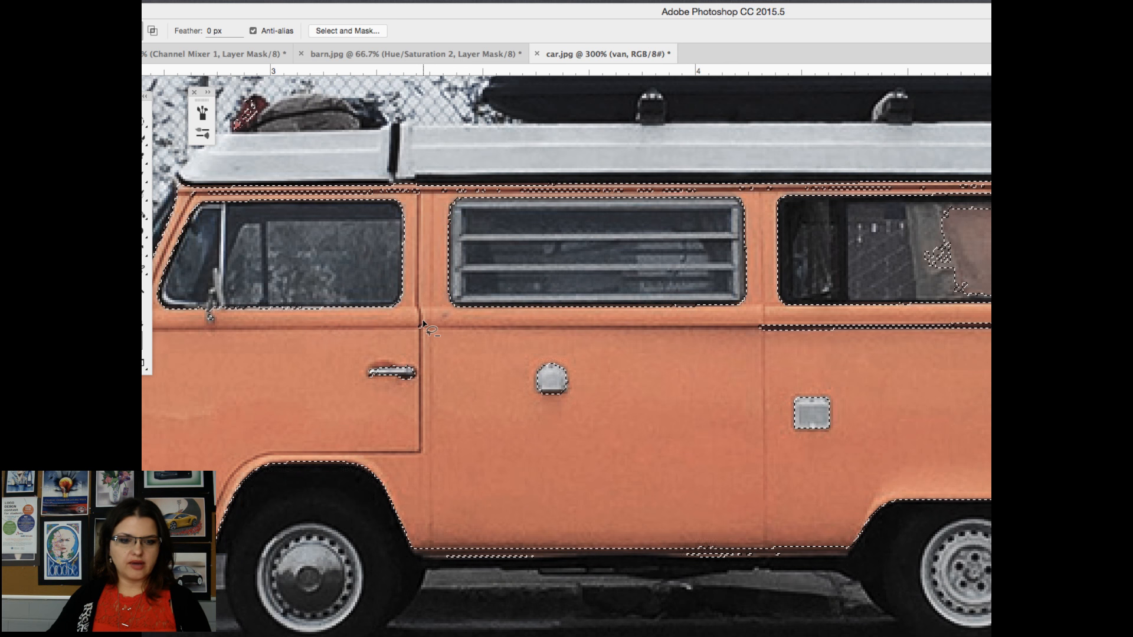
drag(427, 321, 425, 335)
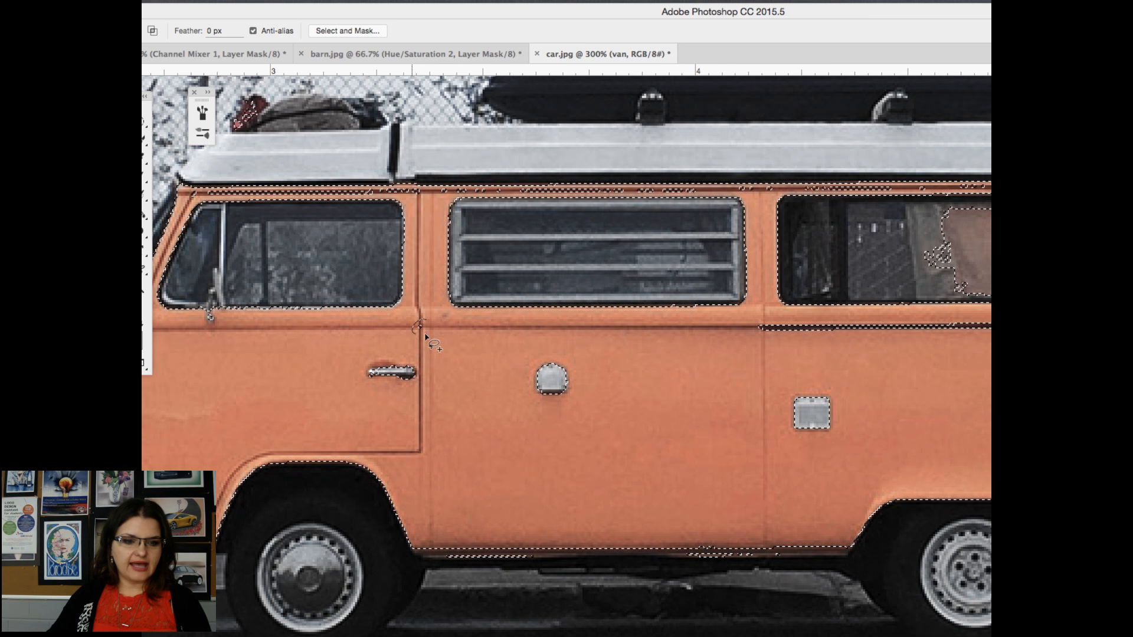
scroll(426, 317, down, 3)
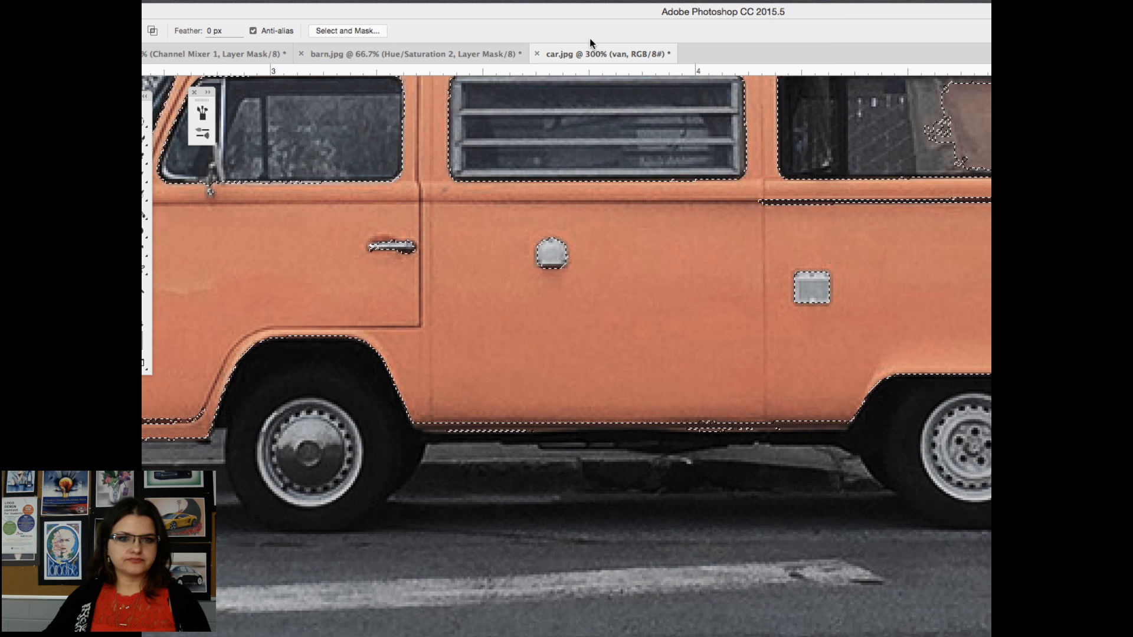
drag(575, 9, 692, 11)
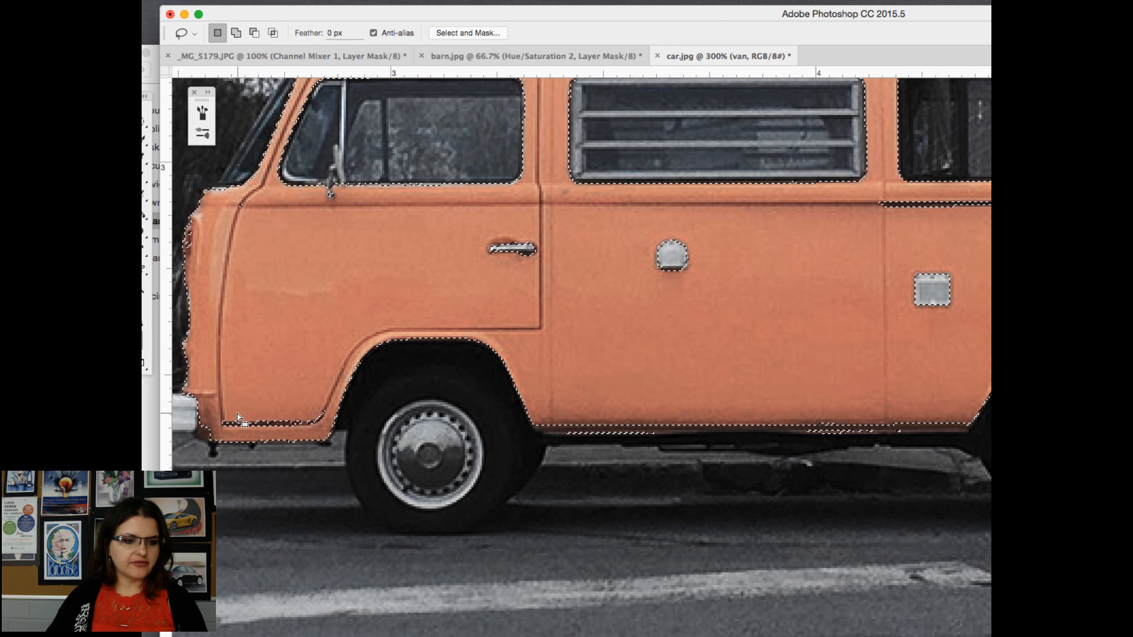
key(shift)
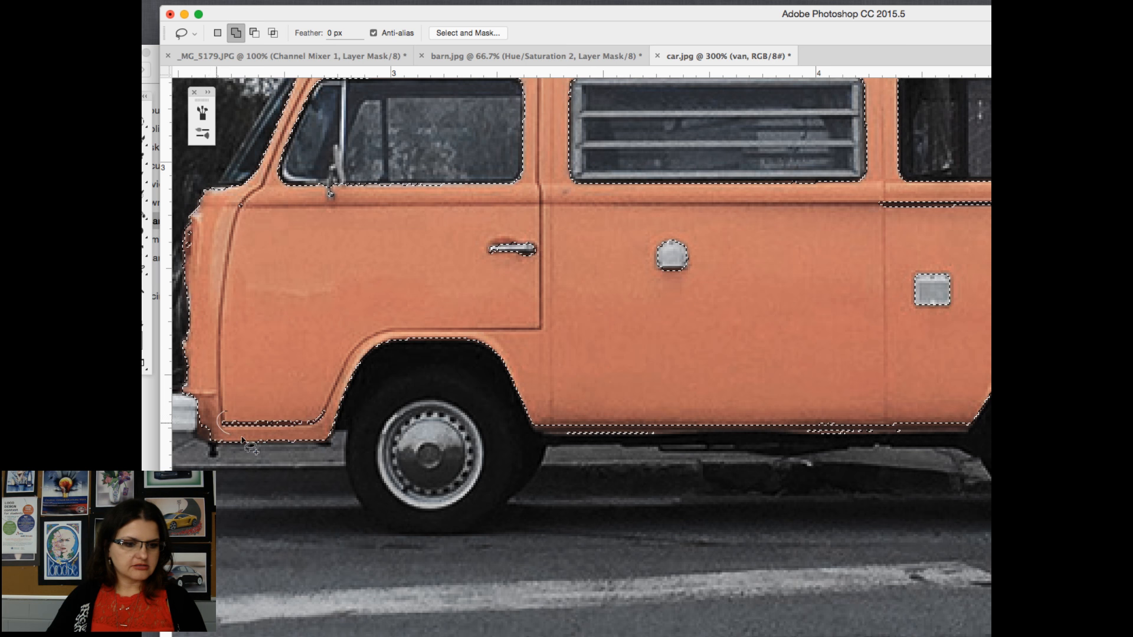
mouse_move(242, 439)
mouse_down()
mouse_move(319, 429)
mouse_move(326, 414)
mouse_move(317, 392)
mouse_move(232, 418)
mouse_up()
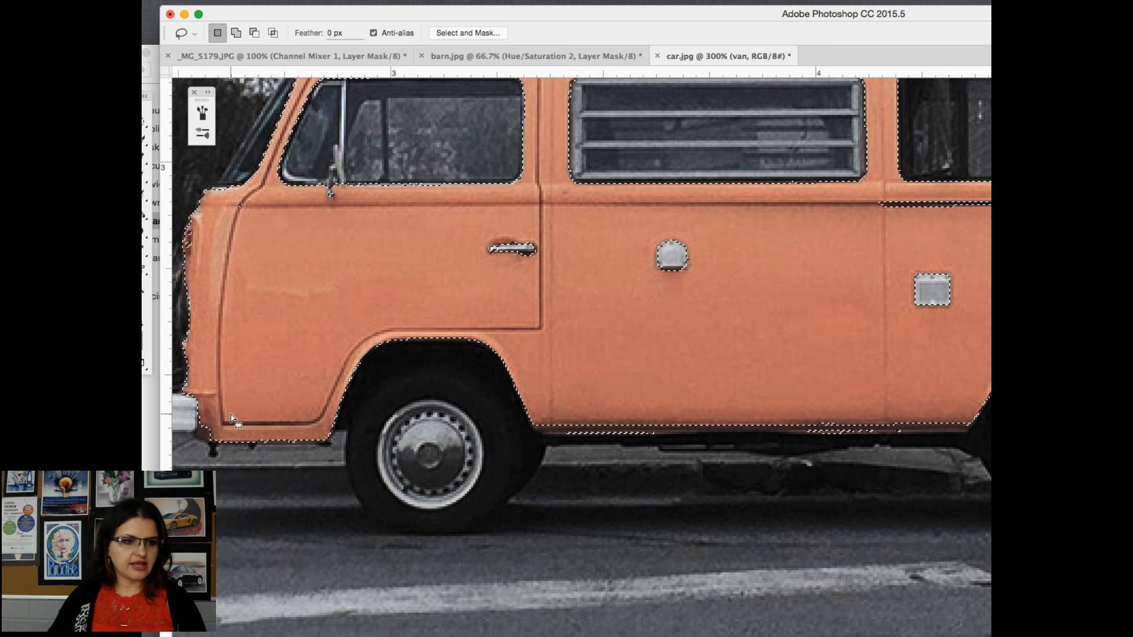
key(shift)
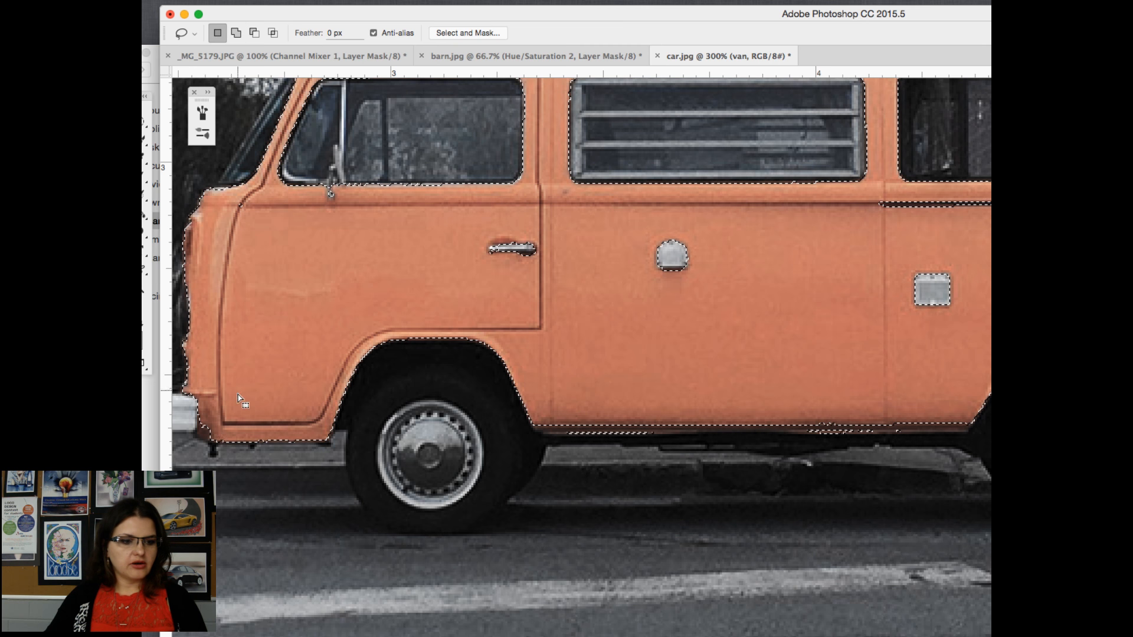
key(shift)
mouse_move(209, 442)
mouse_down()
mouse_move(196, 440)
mouse_move(233, 416)
mouse_up()
Step: Shift-lasso the roof-edge strip and its remaining gaps into the van selection
scroll(289, 378, up, 5)
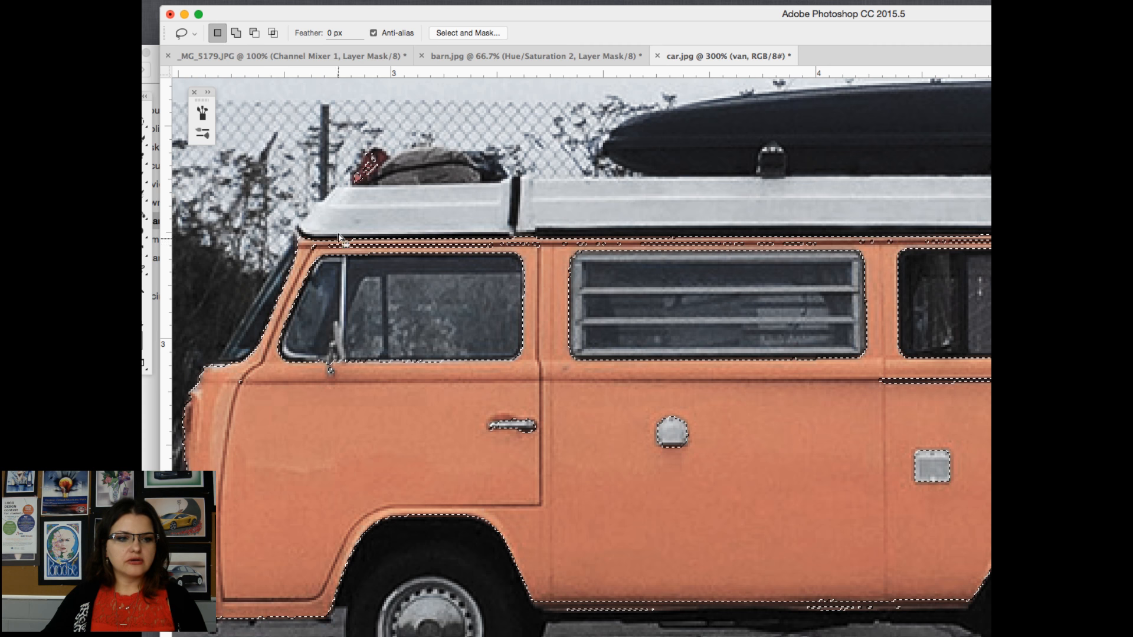
key(shift)
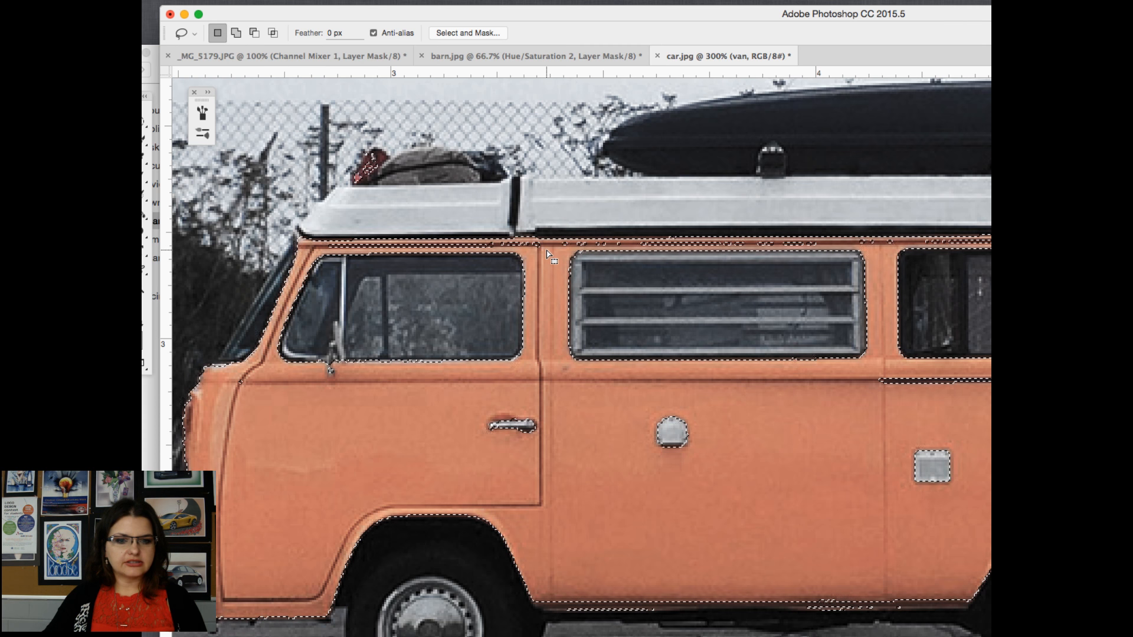
key(shift)
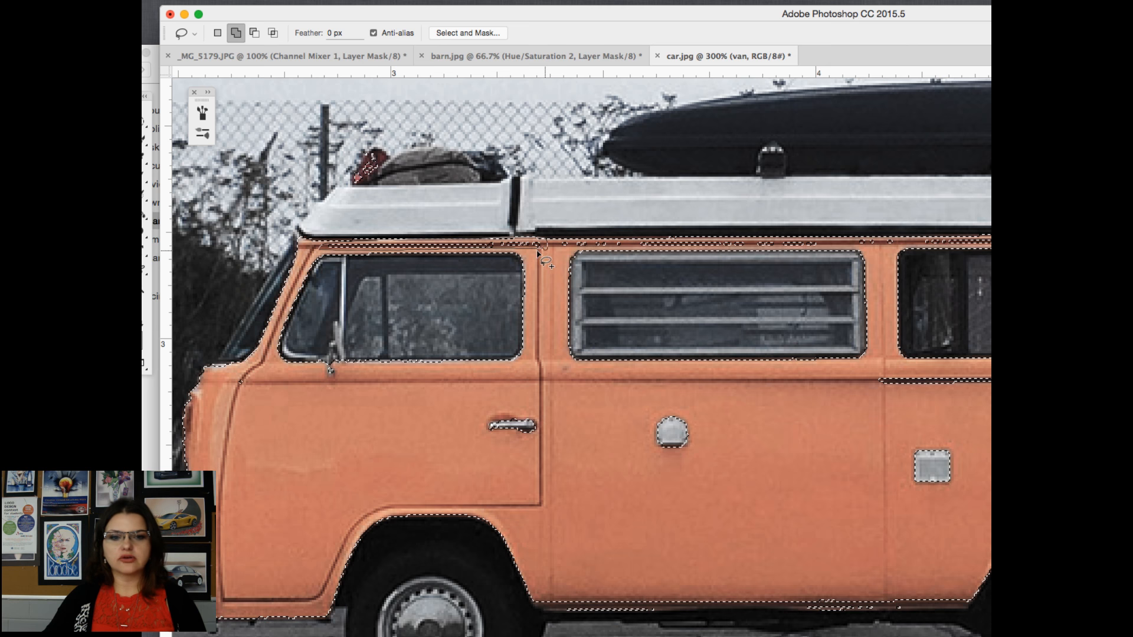
mouse_move(537, 250)
mouse_down()
mouse_move(584, 240)
mouse_move(556, 246)
mouse_move(630, 247)
mouse_move(559, 245)
mouse_up()
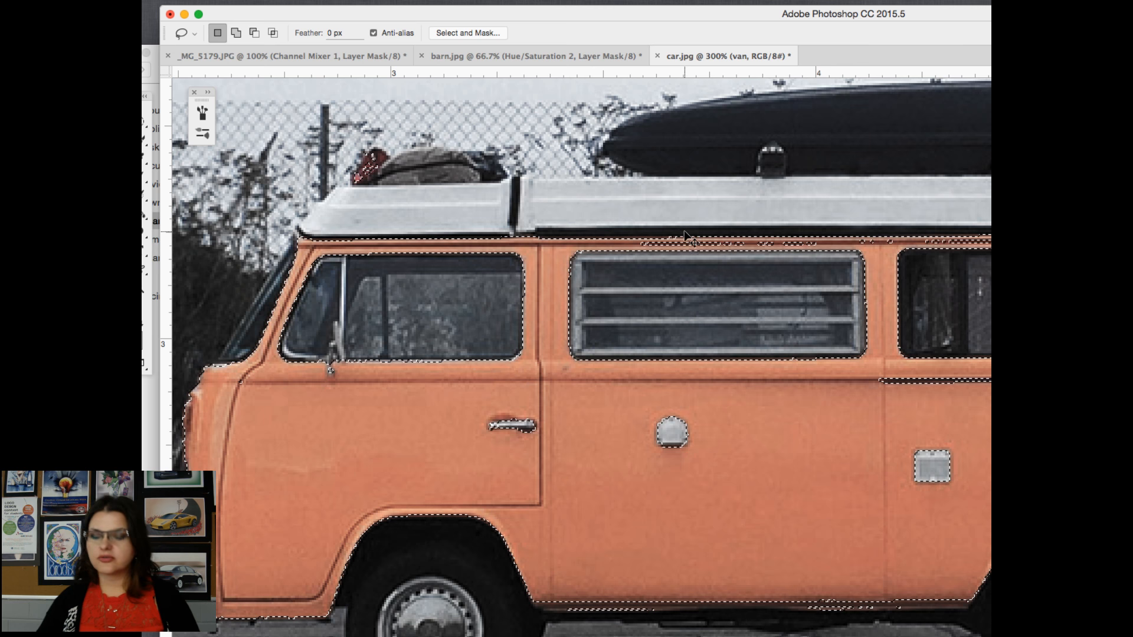
key(super+plus)
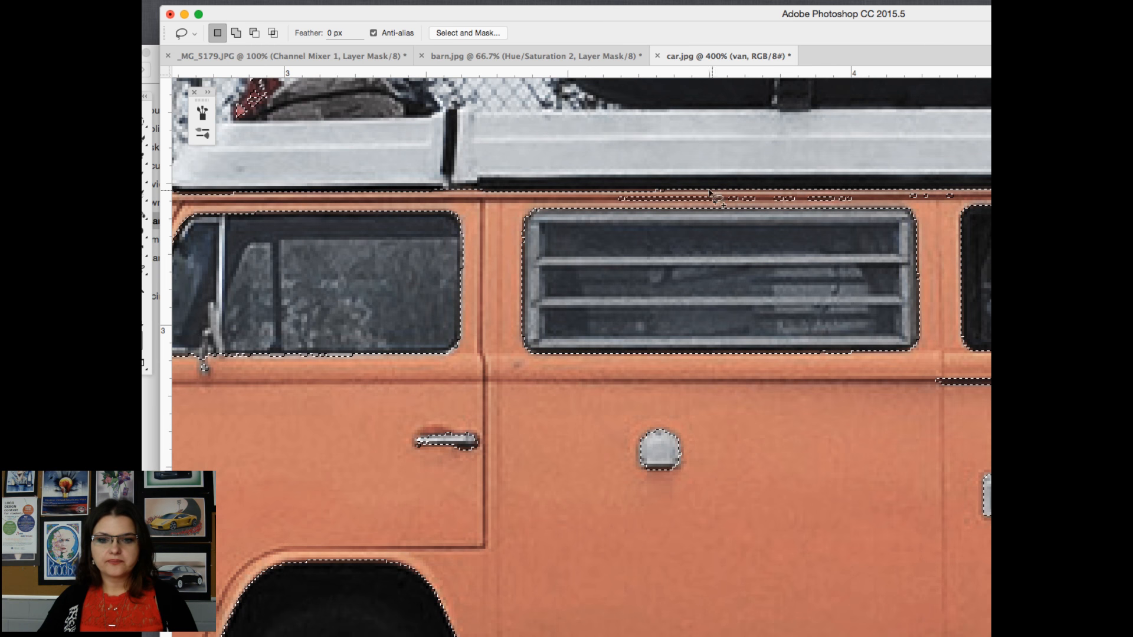
key(shift)
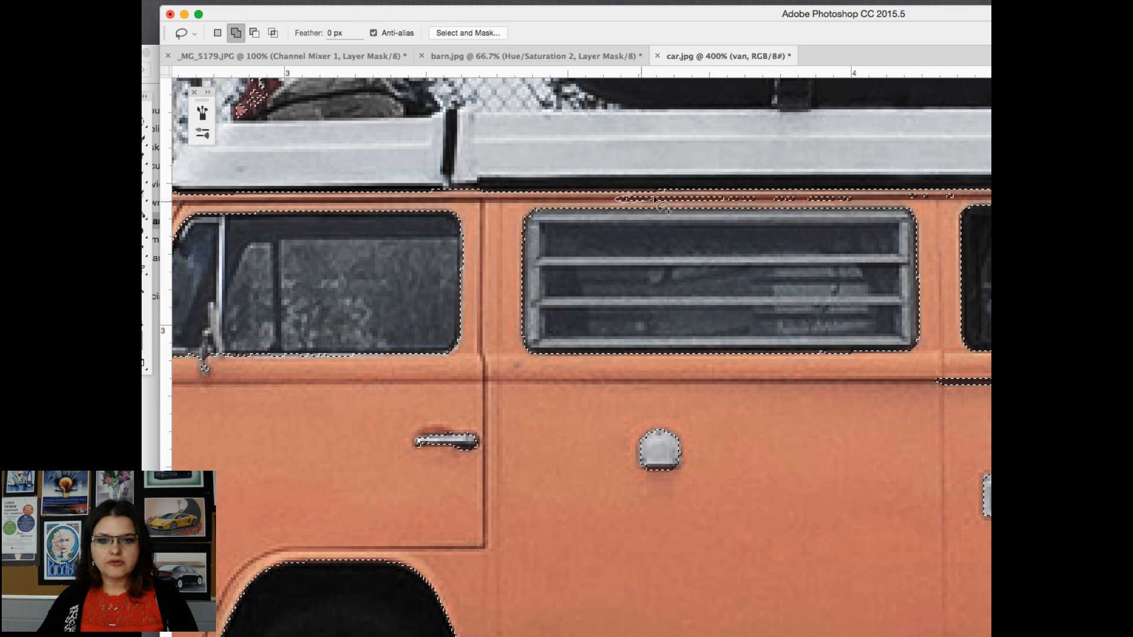
mouse_move(653, 199)
mouse_down()
mouse_move(619, 197)
mouse_move(708, 197)
mouse_move(659, 197)
mouse_up()
key(shift)
key(shift)
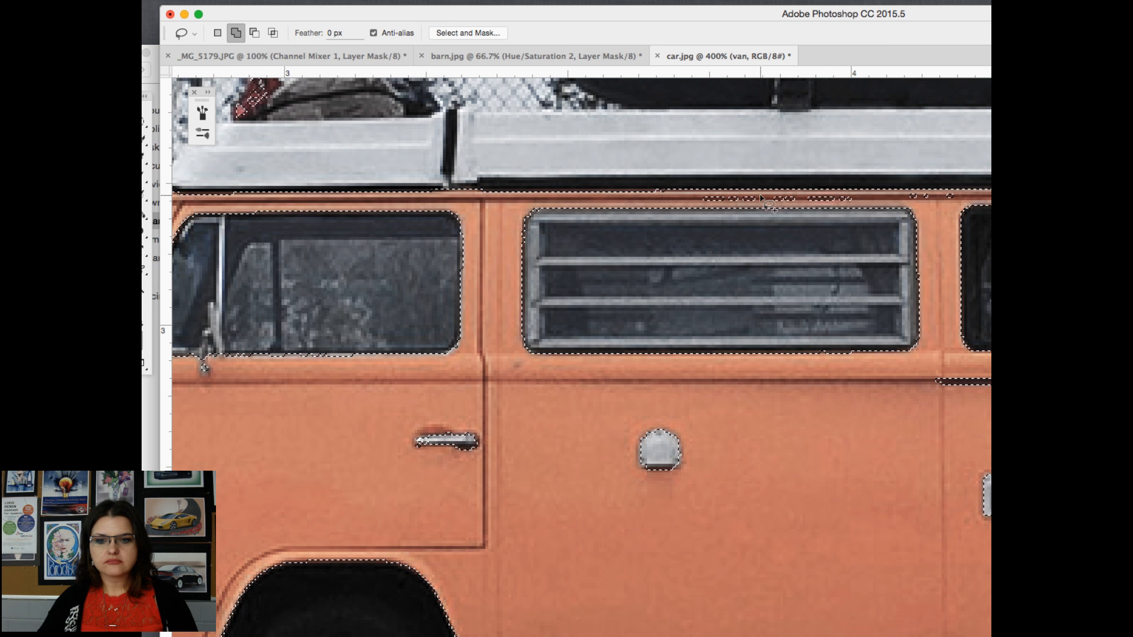
mouse_move(760, 195)
mouse_down()
mouse_move(694, 202)
mouse_move(861, 200)
mouse_move(770, 199)
mouse_up()
key(shift)
key(shift)
mouse_move(954, 195)
mouse_down()
mouse_move(915, 197)
mouse_move(958, 204)
mouse_move(951, 195)
mouse_up()
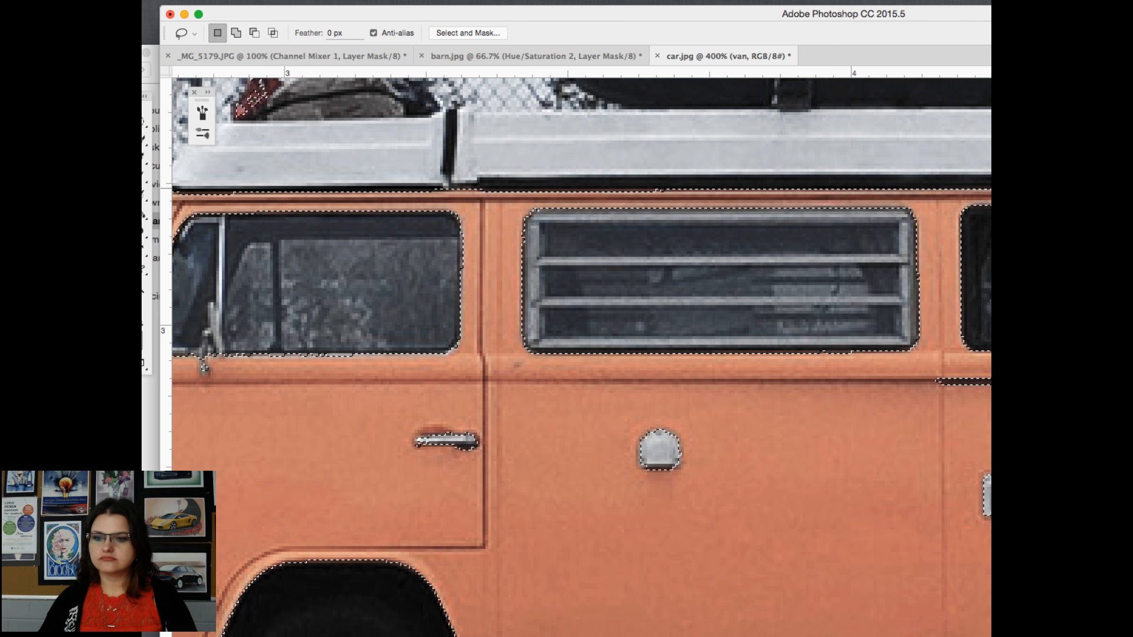
key(super+minus)
key(super+minus)
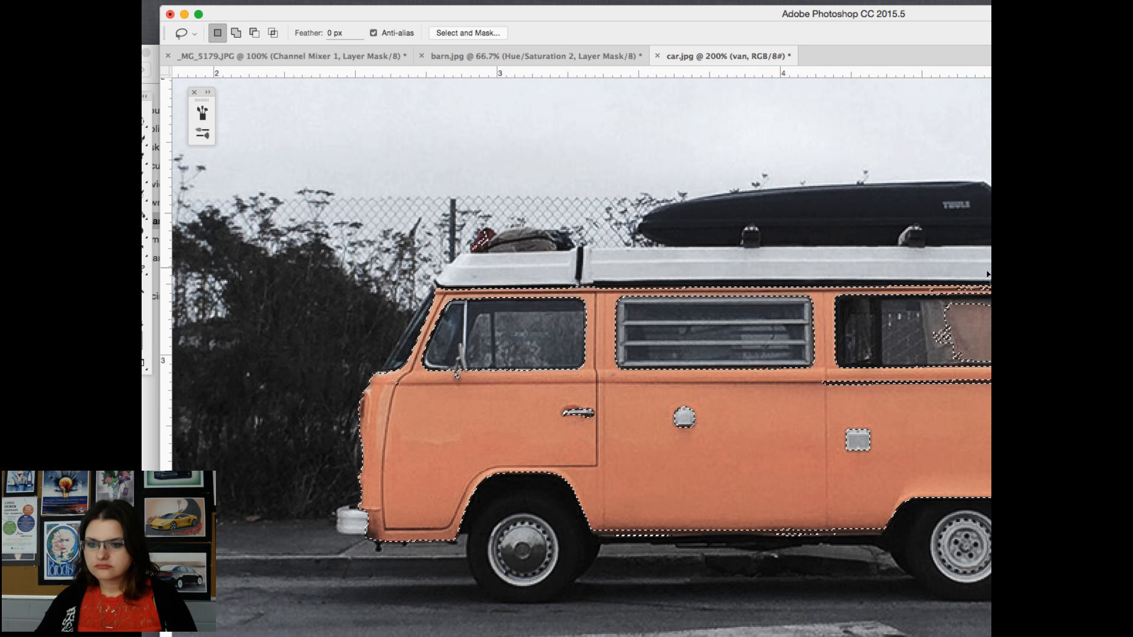
Step: Add the dark trim gap under the roof to the van selection
key(shift)
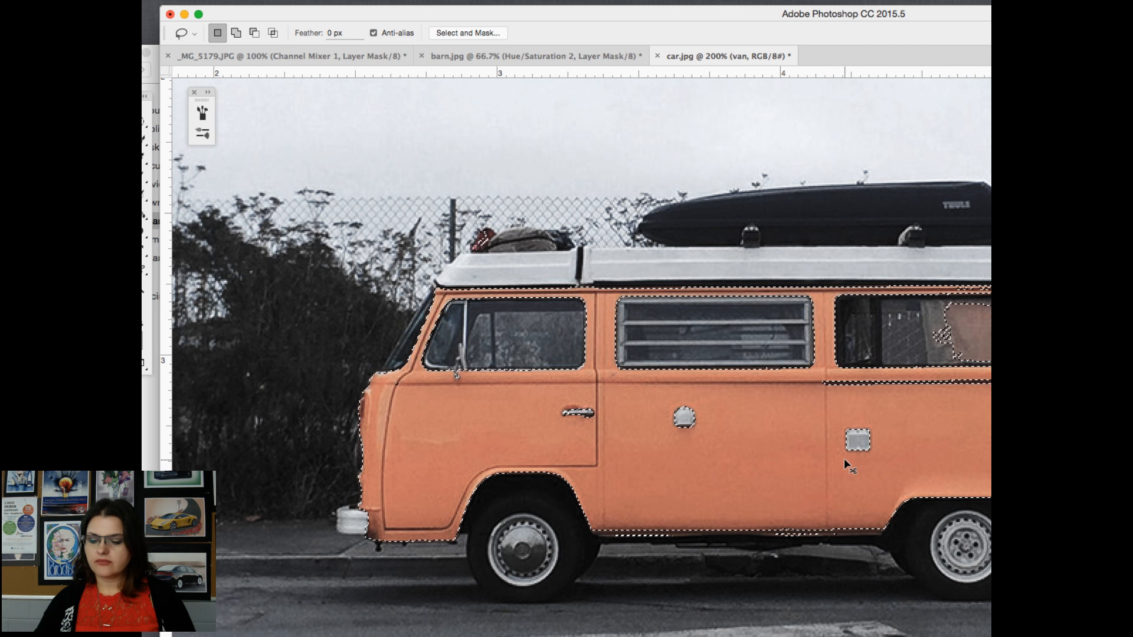
key(super+plus)
key(shift)
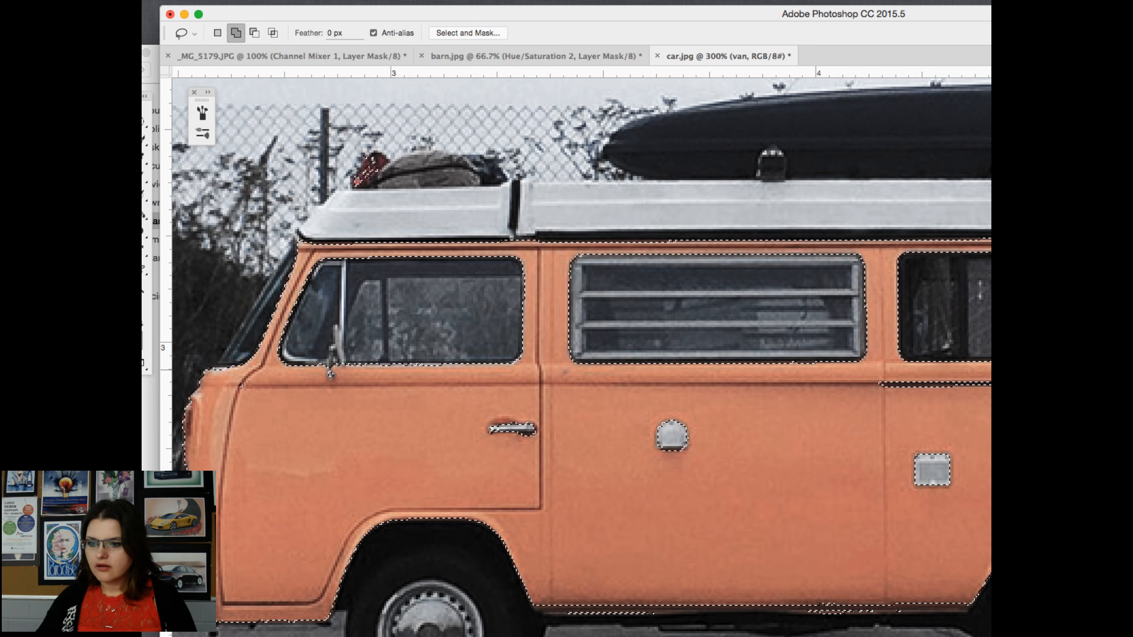
mouse_move(845, 392)
mouse_down()
mouse_move(909, 383)
mouse_move(981, 399)
mouse_up()
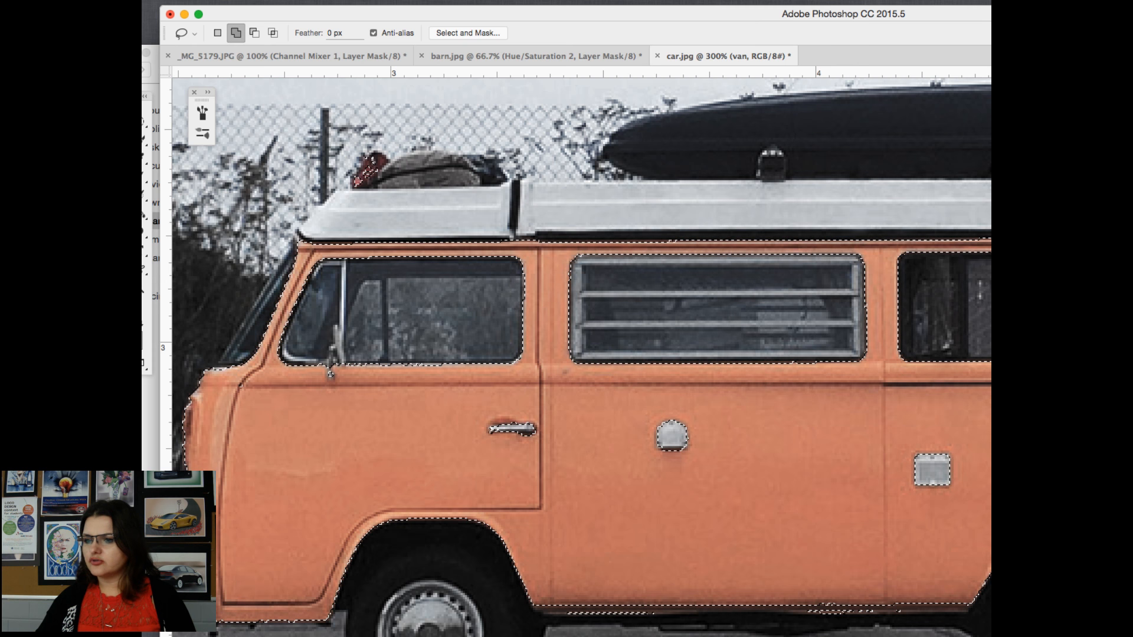
Step: Add the rear vent, the area by the rear bumper and the van's bottom edge to the selection
drag(895, 17, 773, 4)
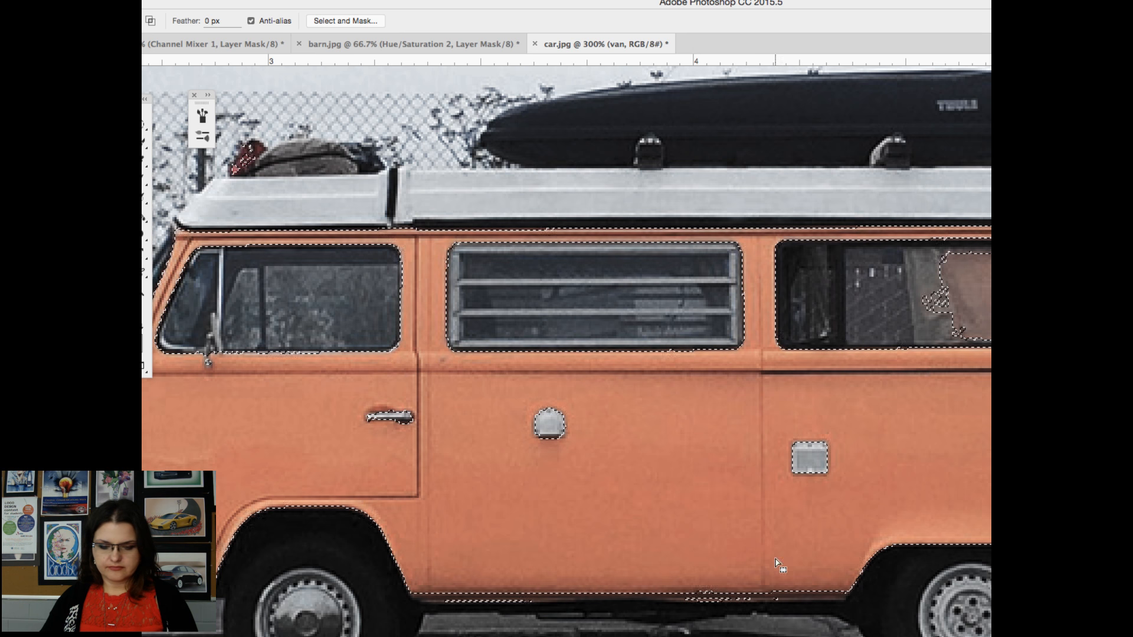
scroll(776, 554, down, 1)
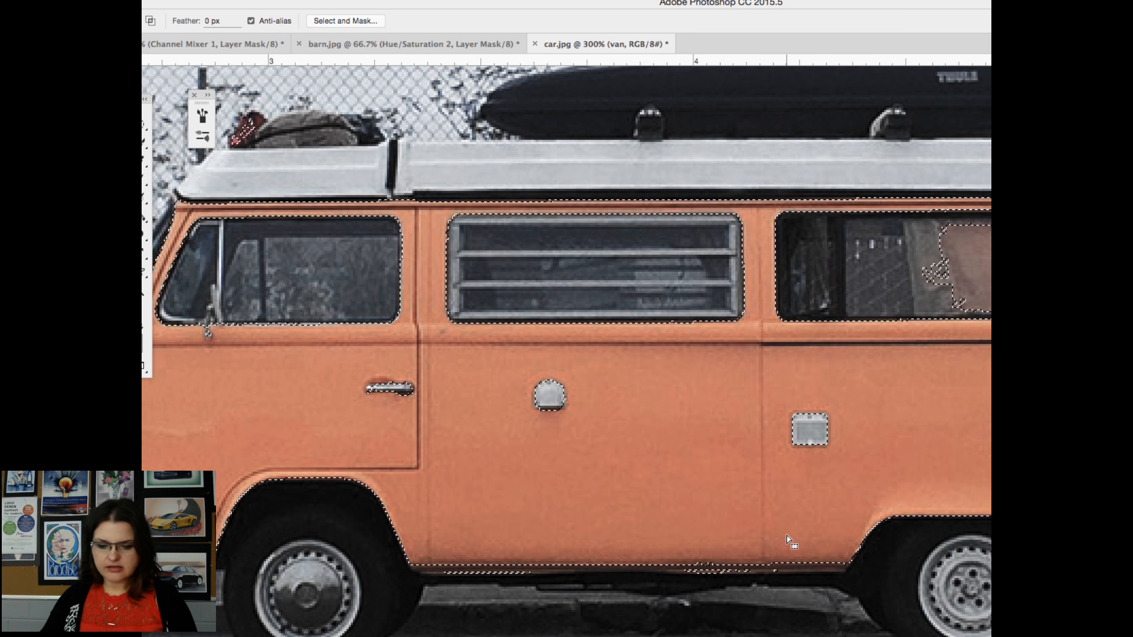
key(super+minus)
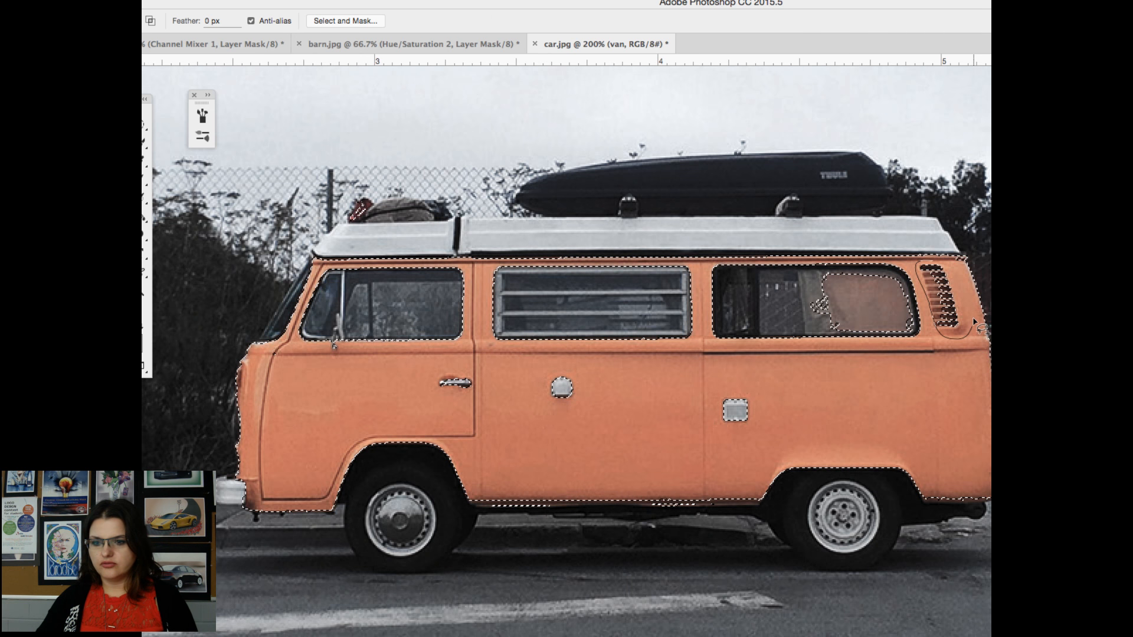
drag(921, 263, 923, 264)
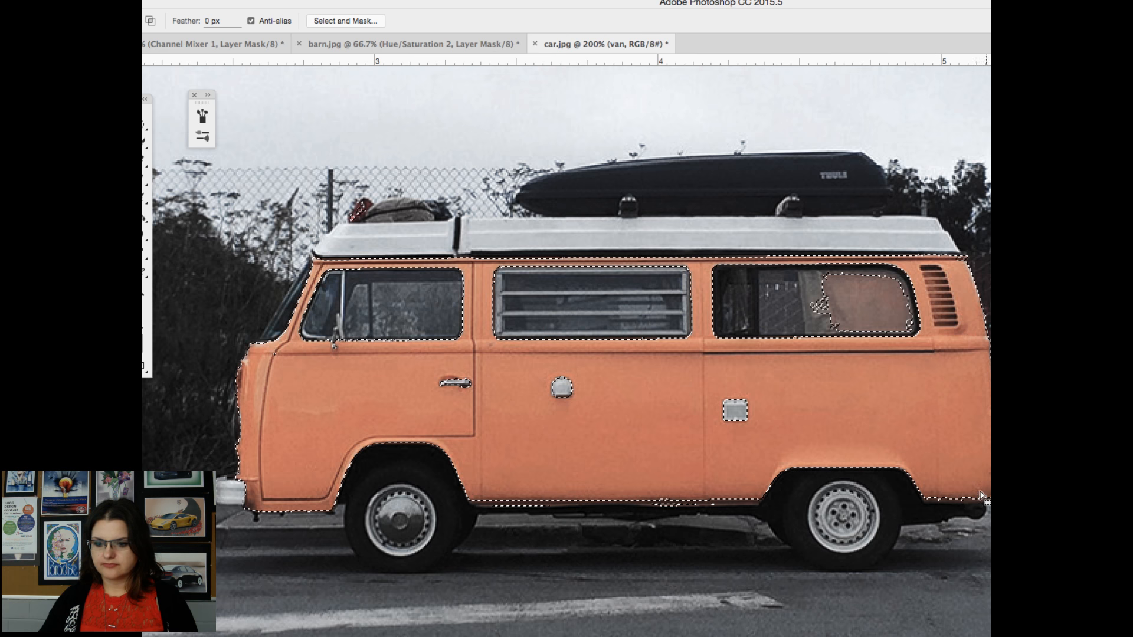
mouse_move(965, 502)
mouse_down()
mouse_move(931, 501)
mouse_move(972, 490)
mouse_move(973, 500)
mouse_up()
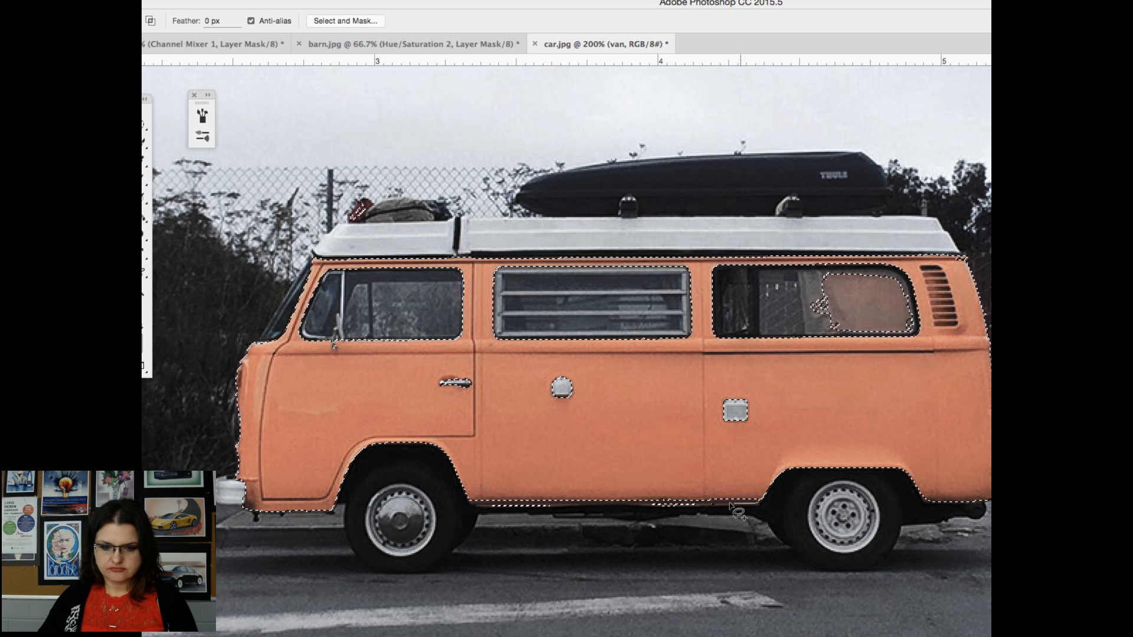
mouse_move(690, 506)
mouse_down()
mouse_move(732, 489)
mouse_move(760, 500)
mouse_up()
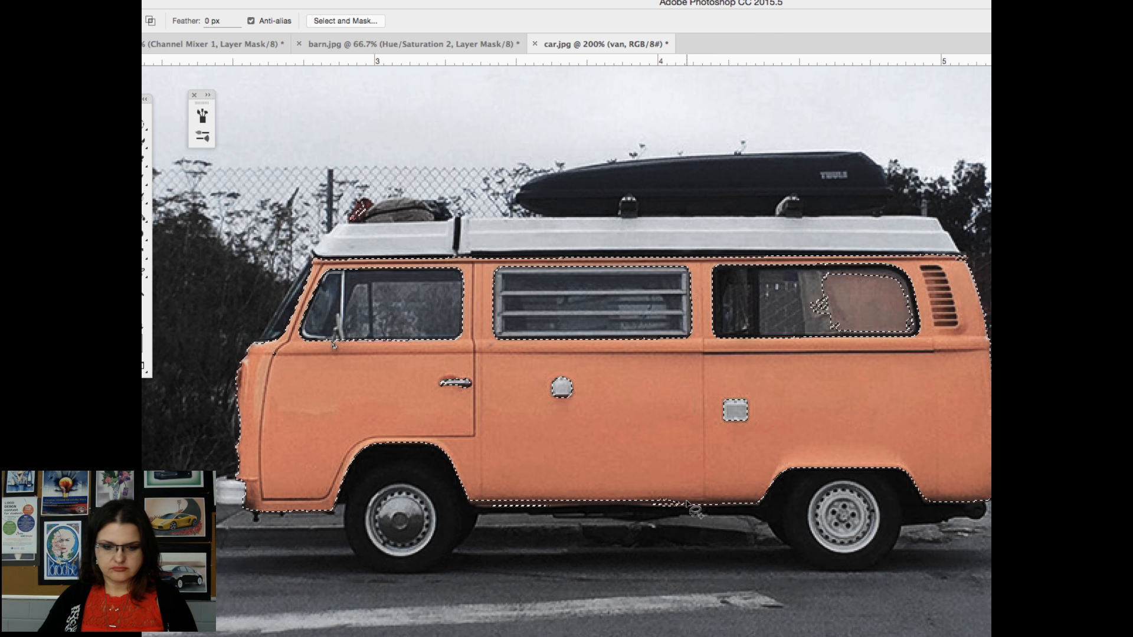
drag(684, 505, 571, 505)
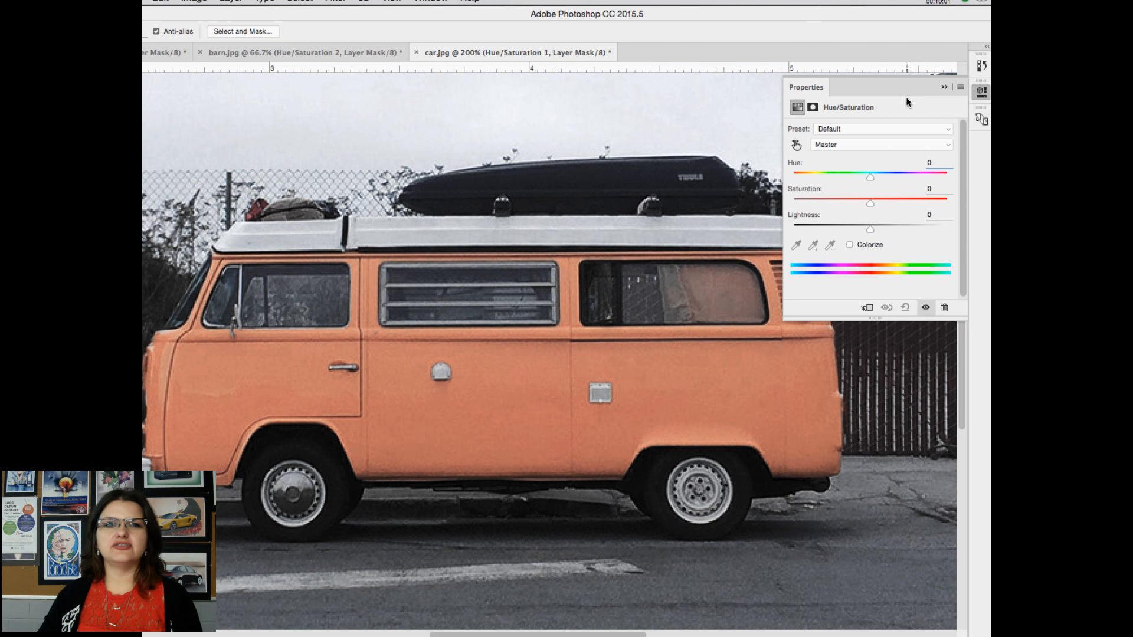
Step: Set Hue to +135 to turn the van teal, and clip the adjustment to the layer below
drag(869, 177, 932, 180)
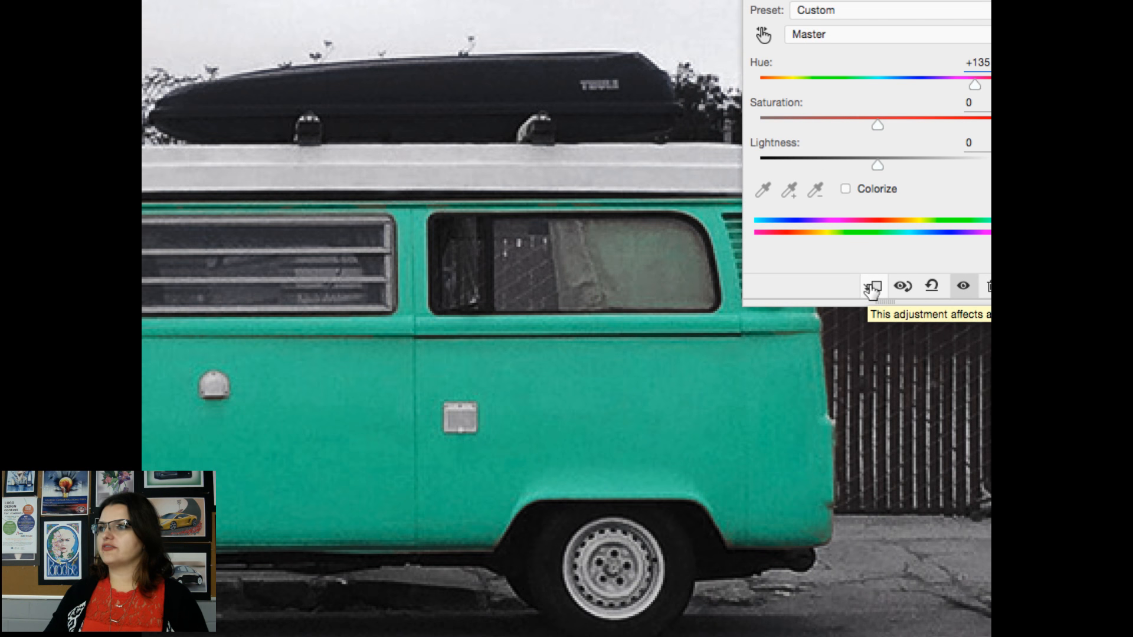
click(871, 288)
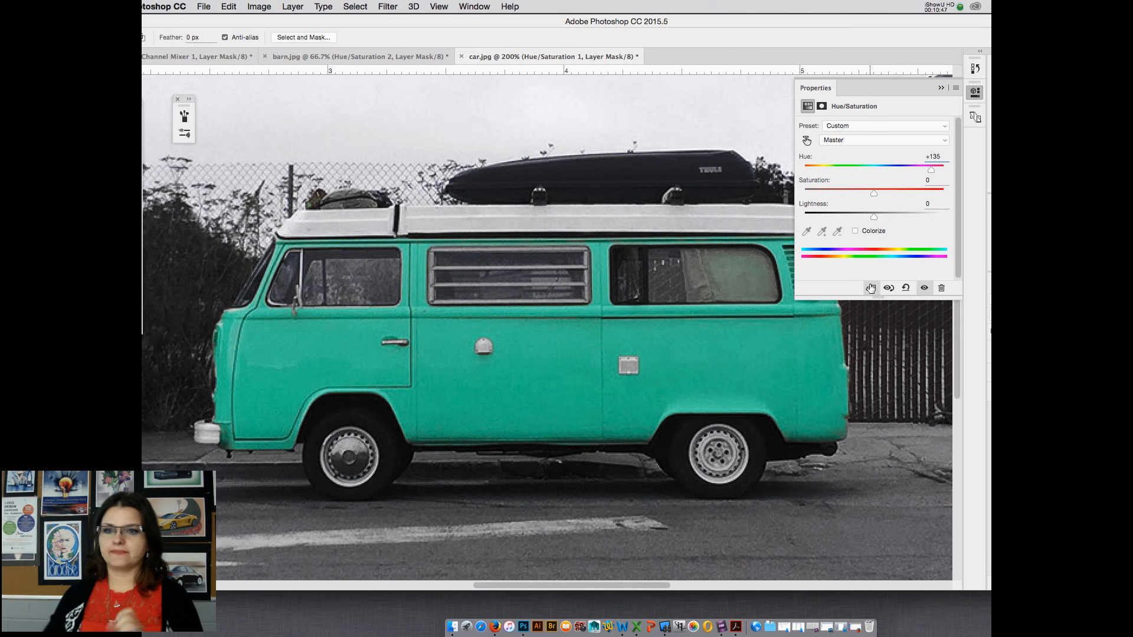
Step: Merge the +135 Hue/Saturation adjustment down into the van layer, then zoom to 200%
click(941, 88)
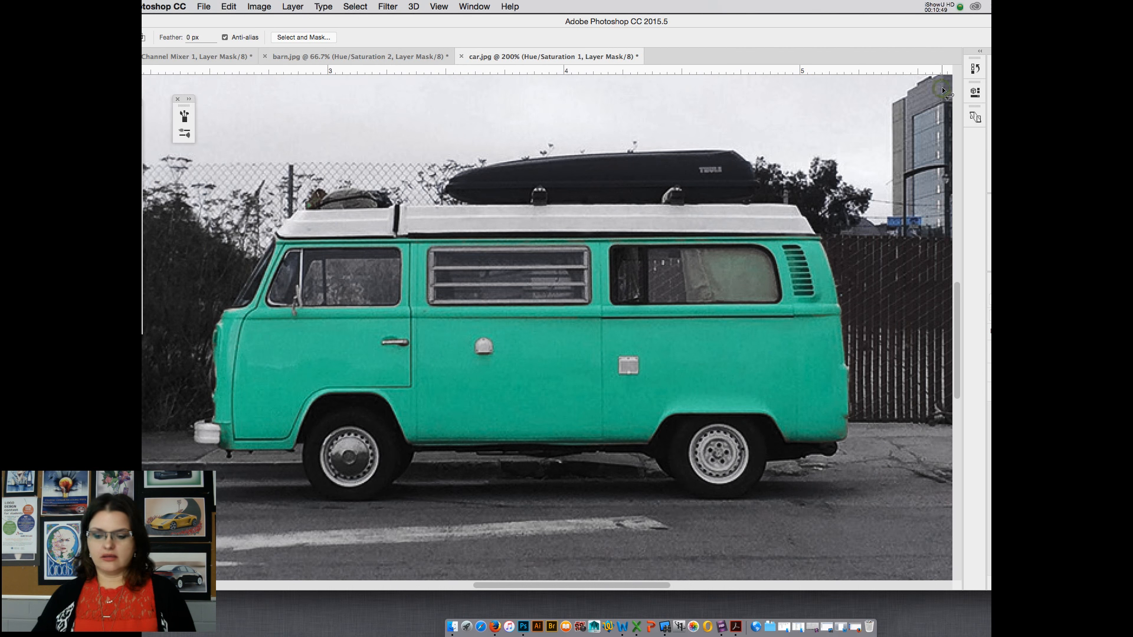
key(super+minus)
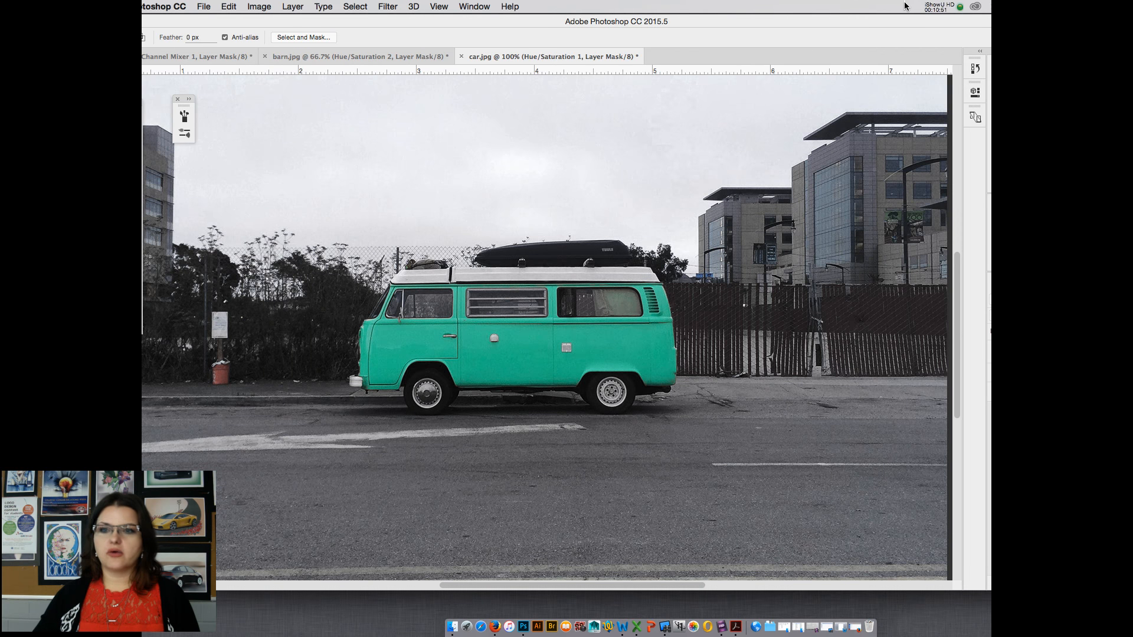
click(944, 4)
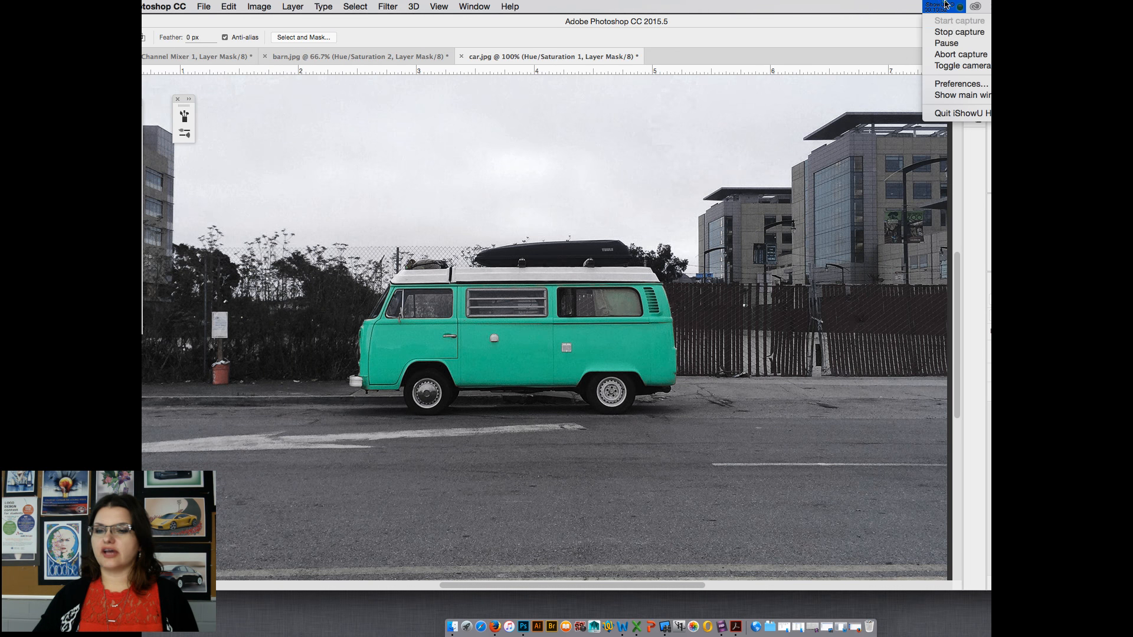
click(951, 46)
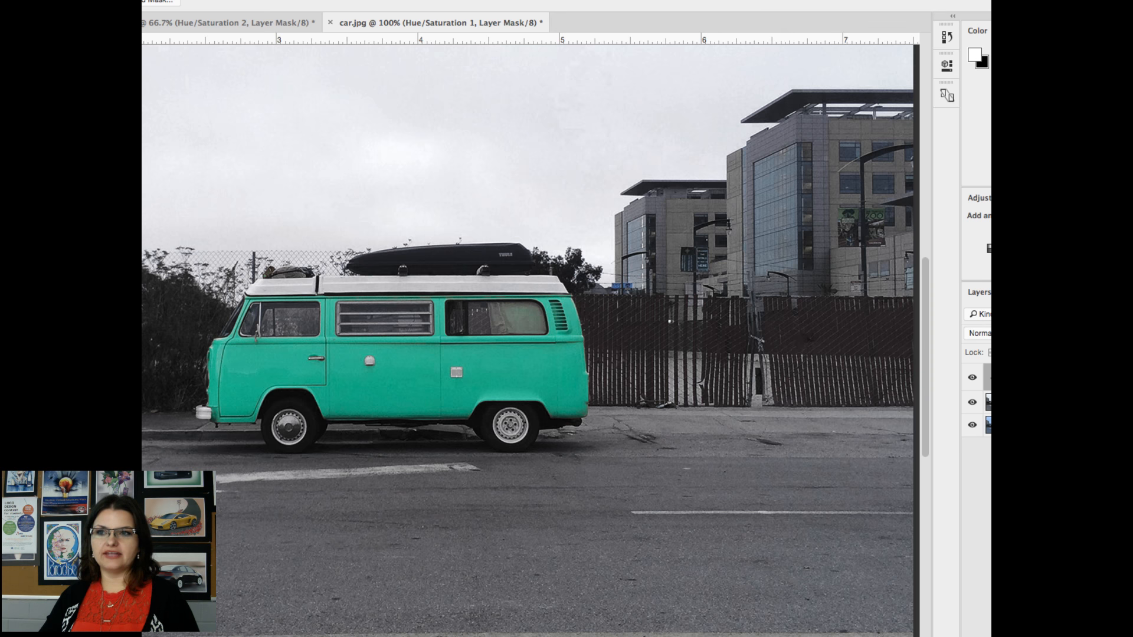
key(super+alt+z)
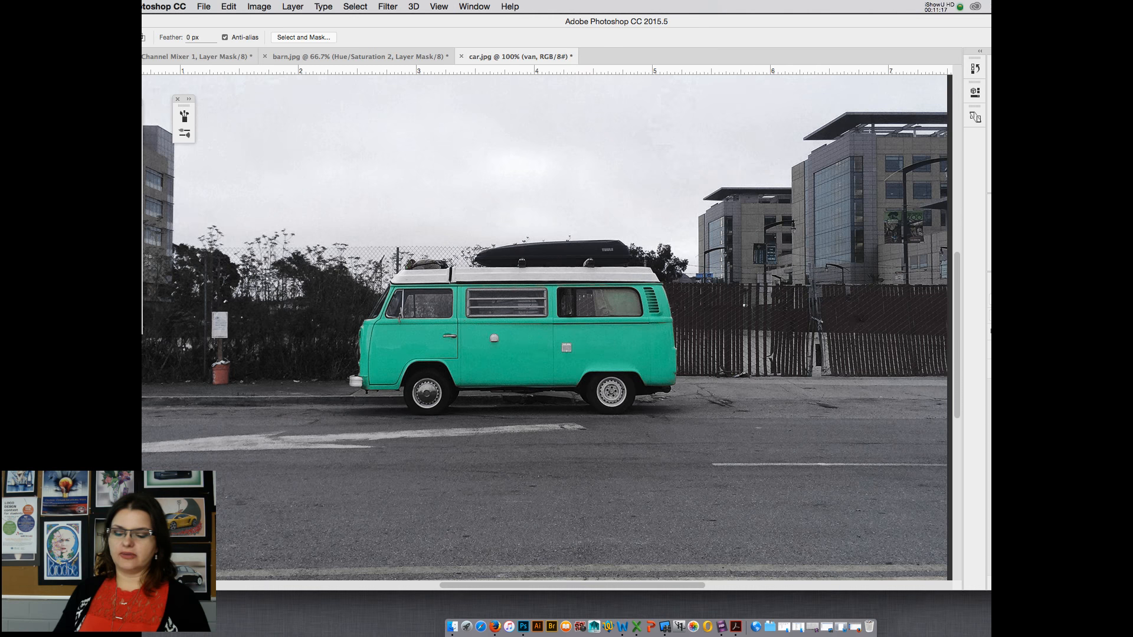
key(super+equal)
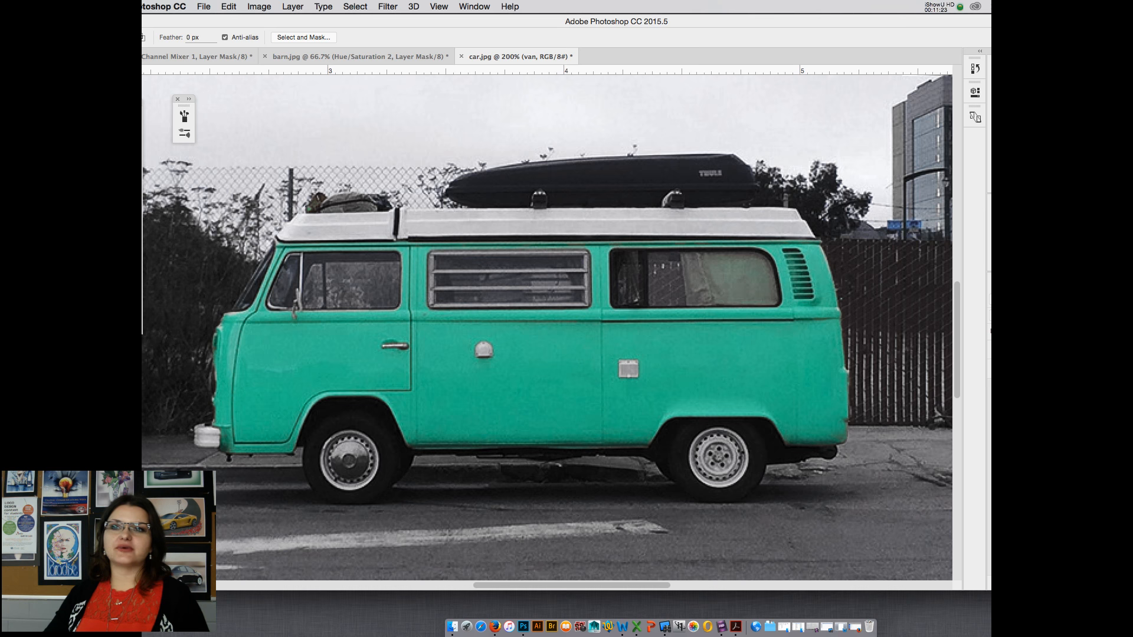
Step: Quick Select the middle, rear, front door and cab of the teal van
key(w)
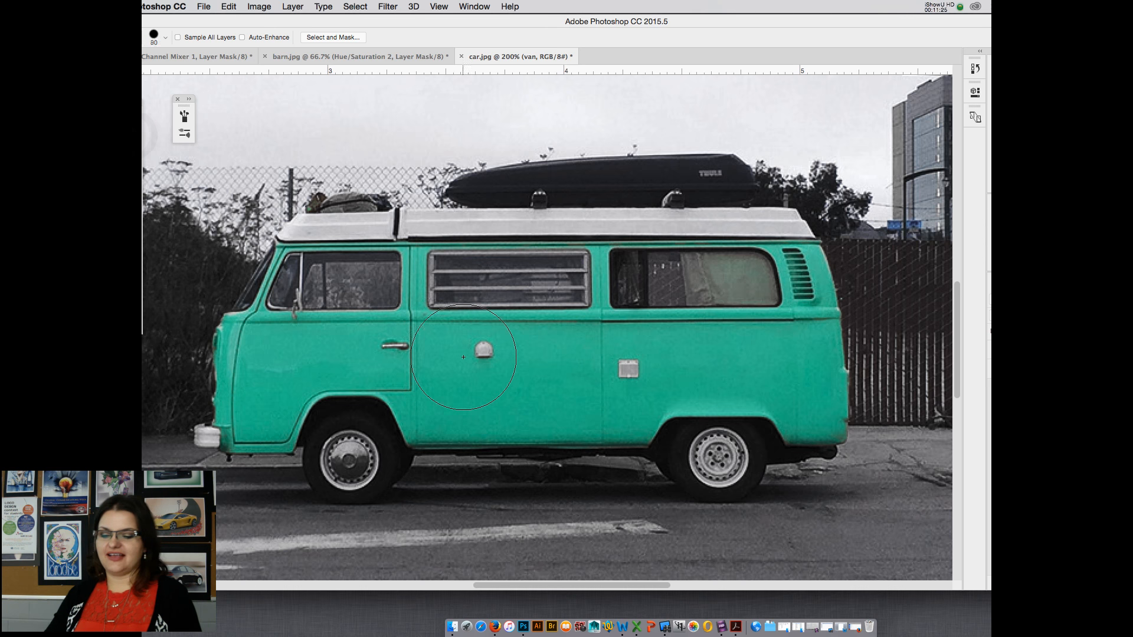
key(bracketleft)
key(bracketleft)
key(bracketleft)
key(bracketleft)
key(bracketleft)
click(547, 367)
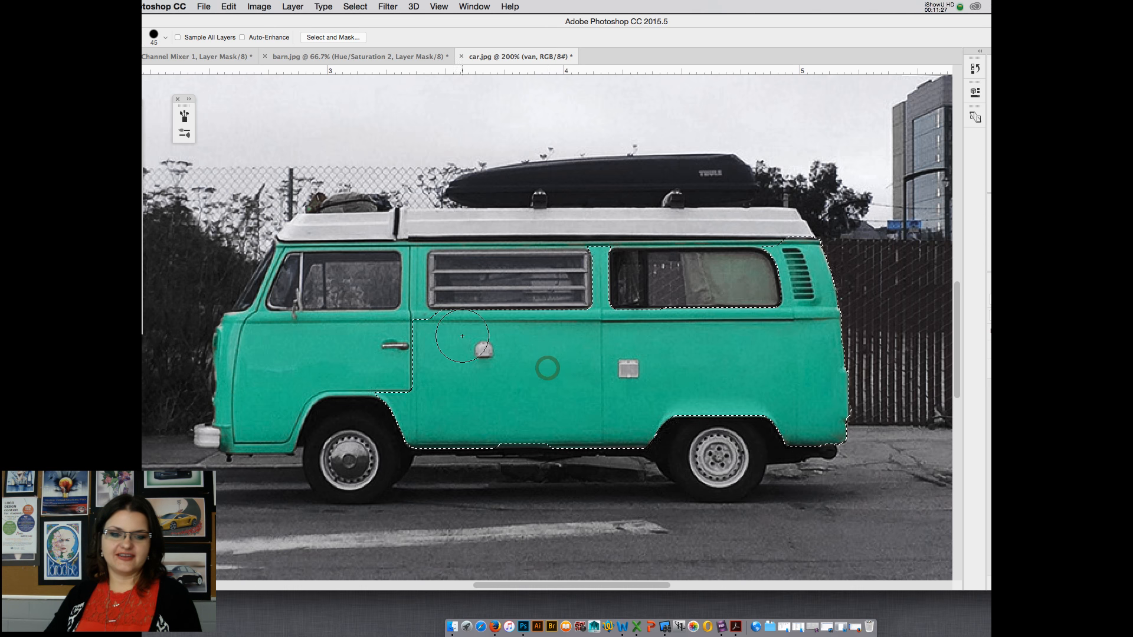
key(bracketleft)
click(293, 352)
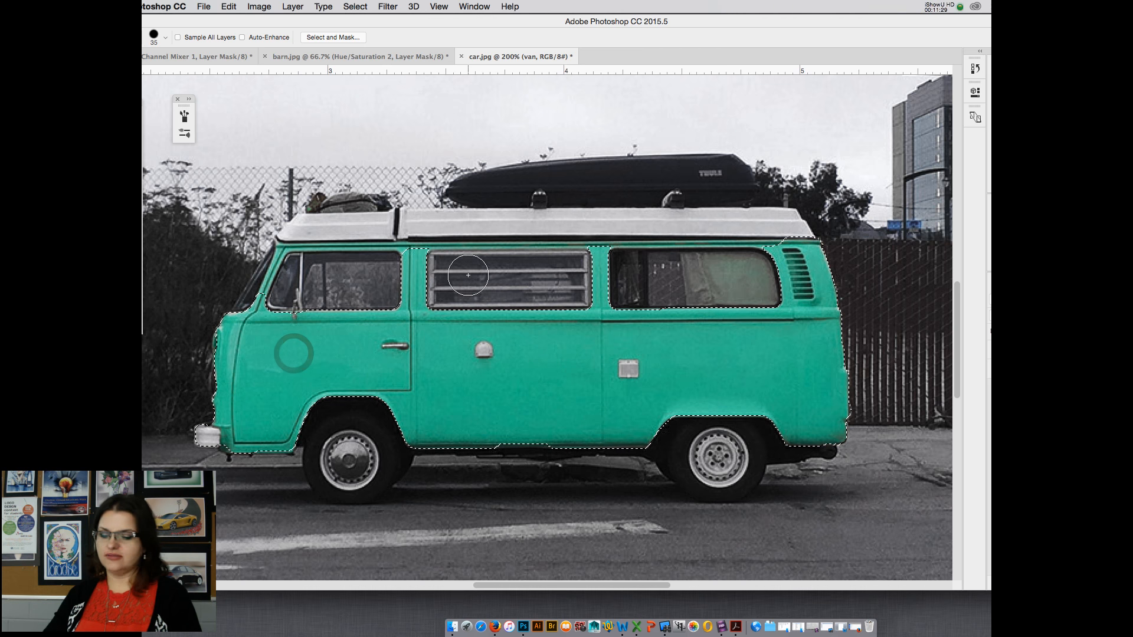
Step: With a size-8 brush, add the upper rear edge, lower edge, front pillar and roofline
key(bracketleft)
key(bracketleft)
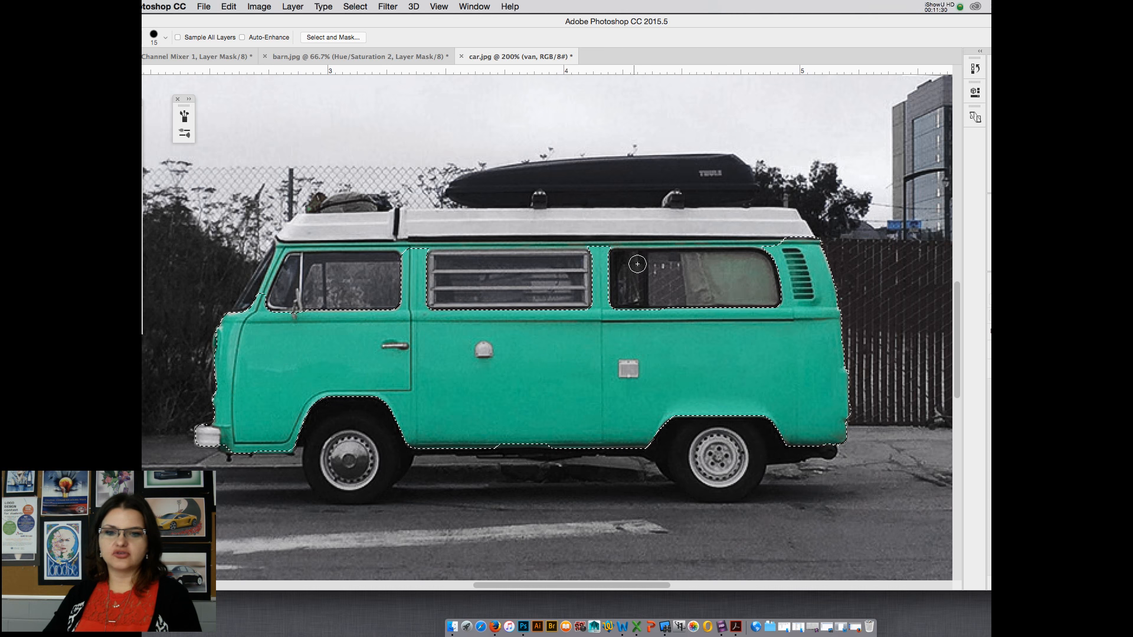
key(bracketleft)
key(bracketleft)
key(bracketleft)
click(764, 243)
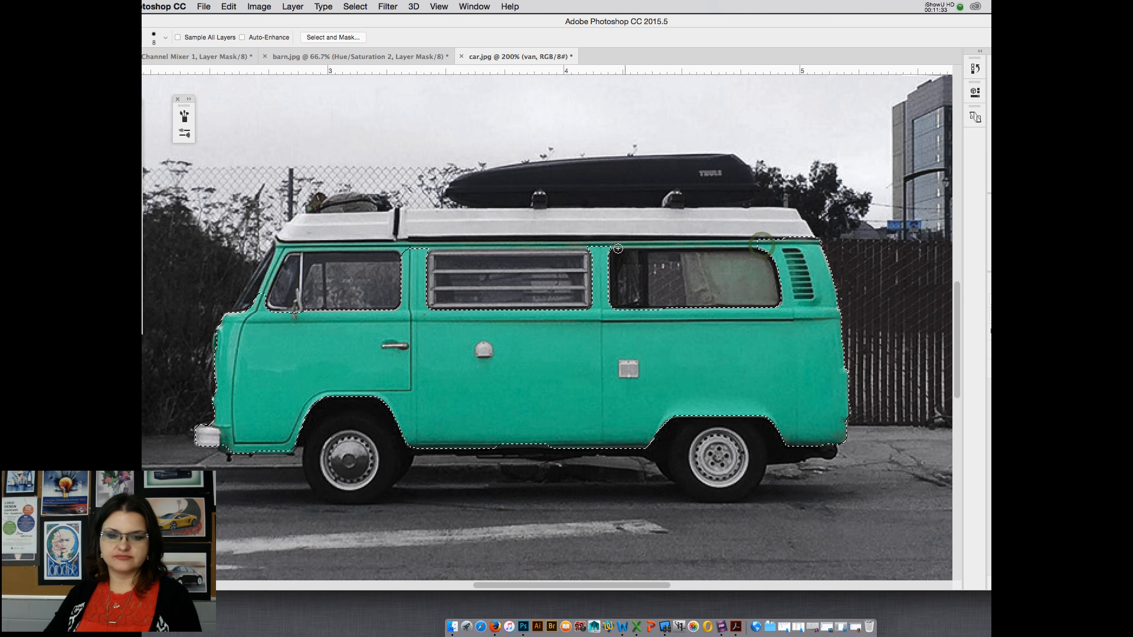
click(512, 440)
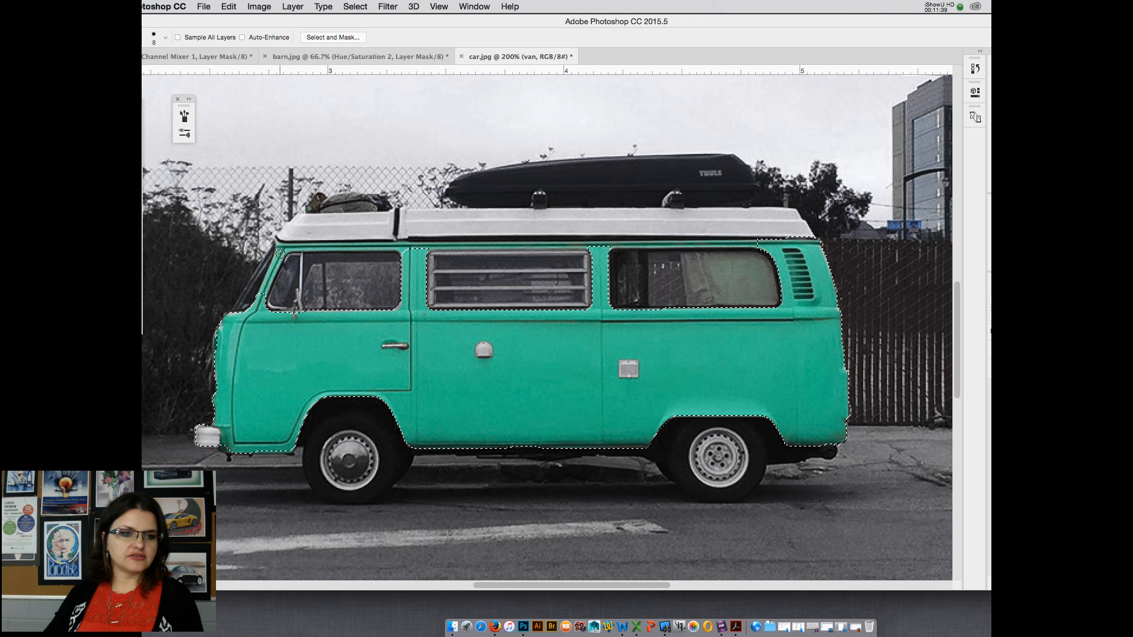
drag(280, 254, 436, 245)
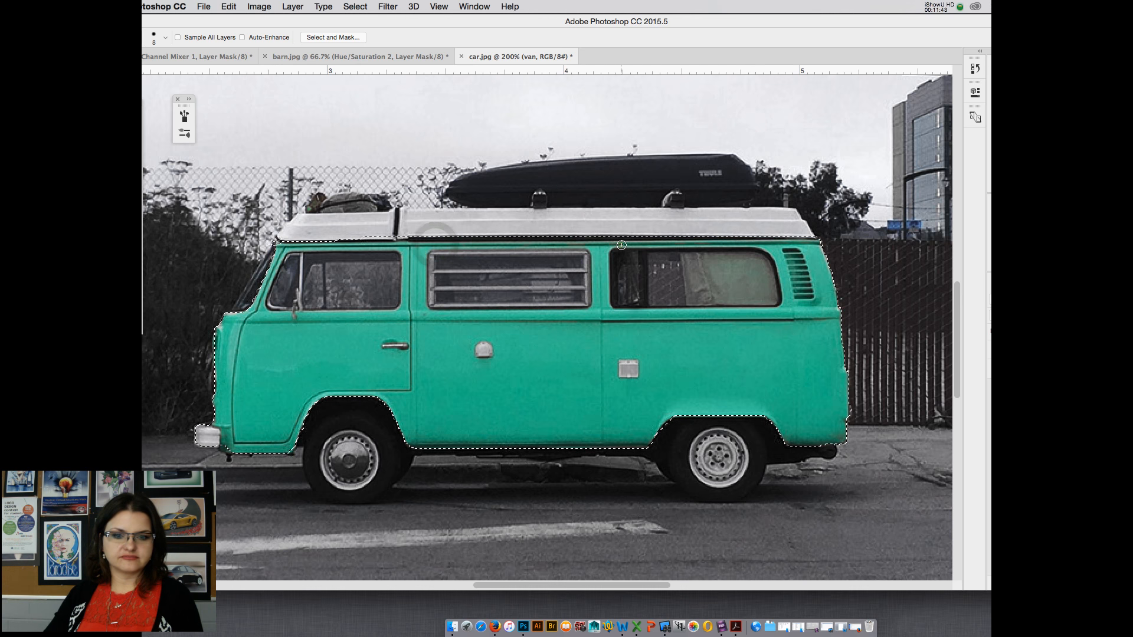
drag(619, 243, 720, 234)
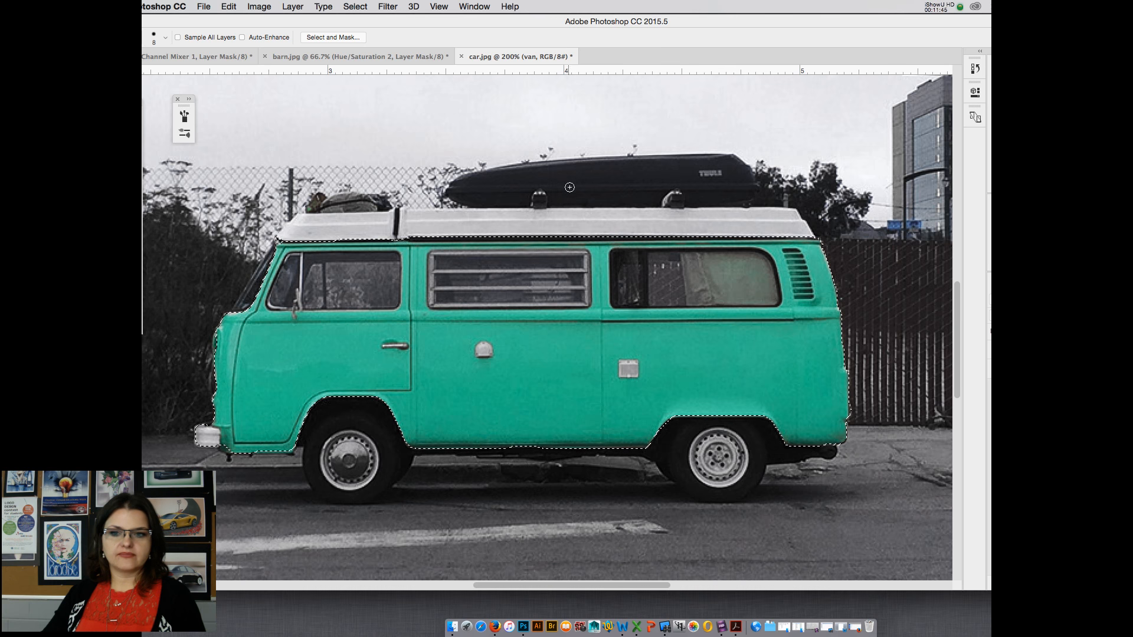
click(938, 3)
click(960, 44)
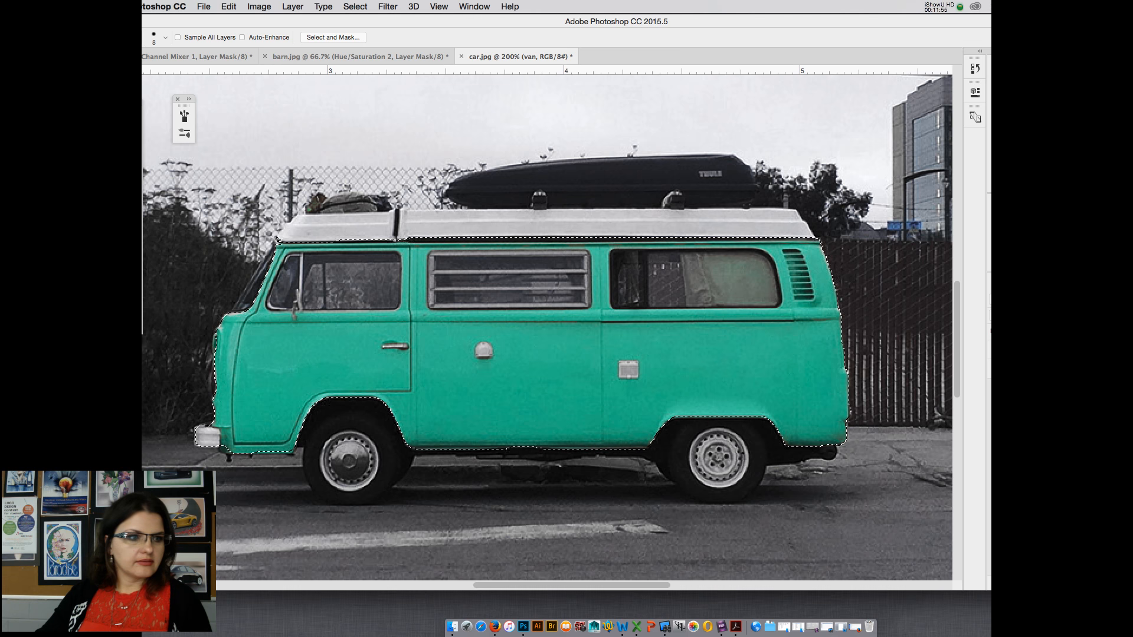
Step: Tidy the van selection along the roof edge with freehand Lasso loops at 300% zoom
key(l)
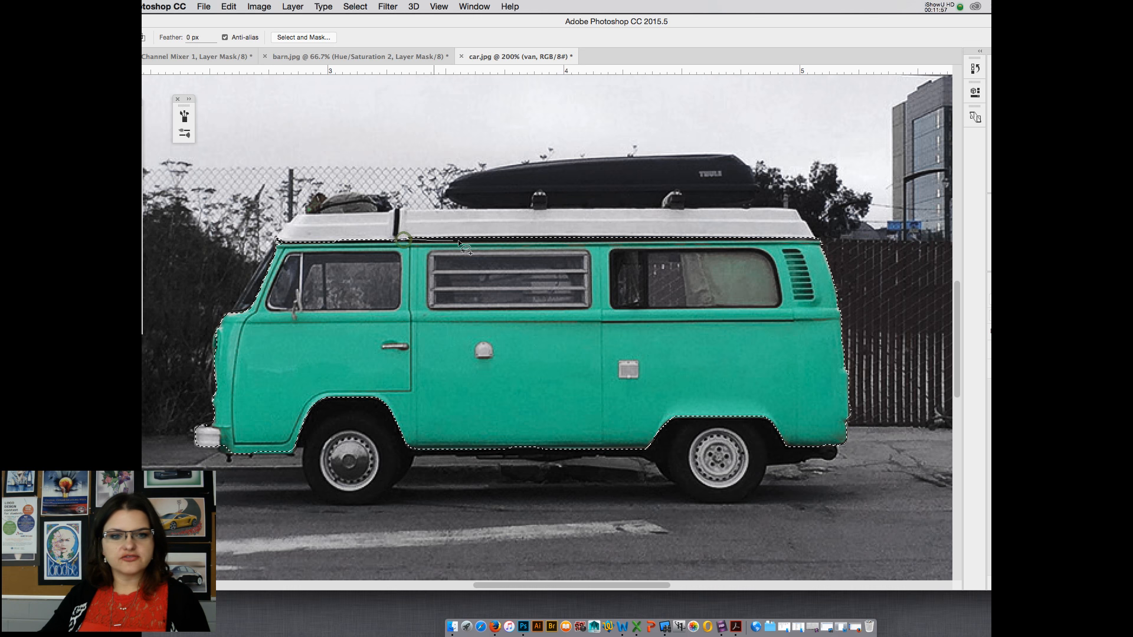
mouse_move(457, 240)
mouse_down()
mouse_move(454, 227)
mouse_move(496, 238)
mouse_up()
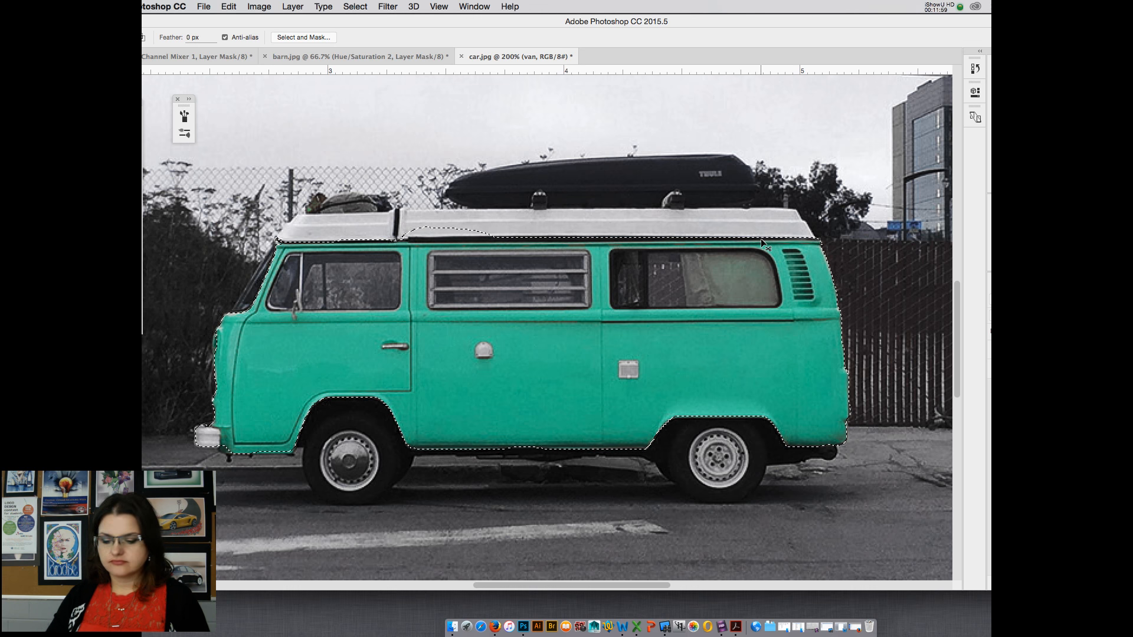
key(super+plus)
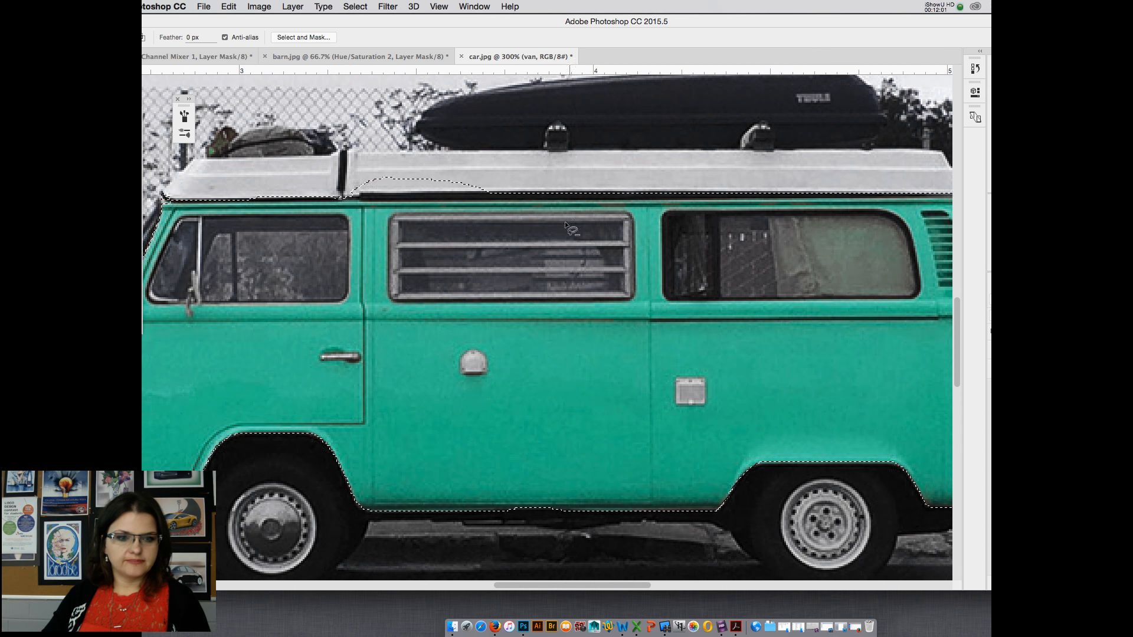
mouse_move(498, 200)
mouse_down()
mouse_move(332, 189)
mouse_move(533, 191)
mouse_up()
mouse_move(238, 198)
mouse_down()
mouse_move(412, 200)
mouse_move(645, 161)
mouse_up()
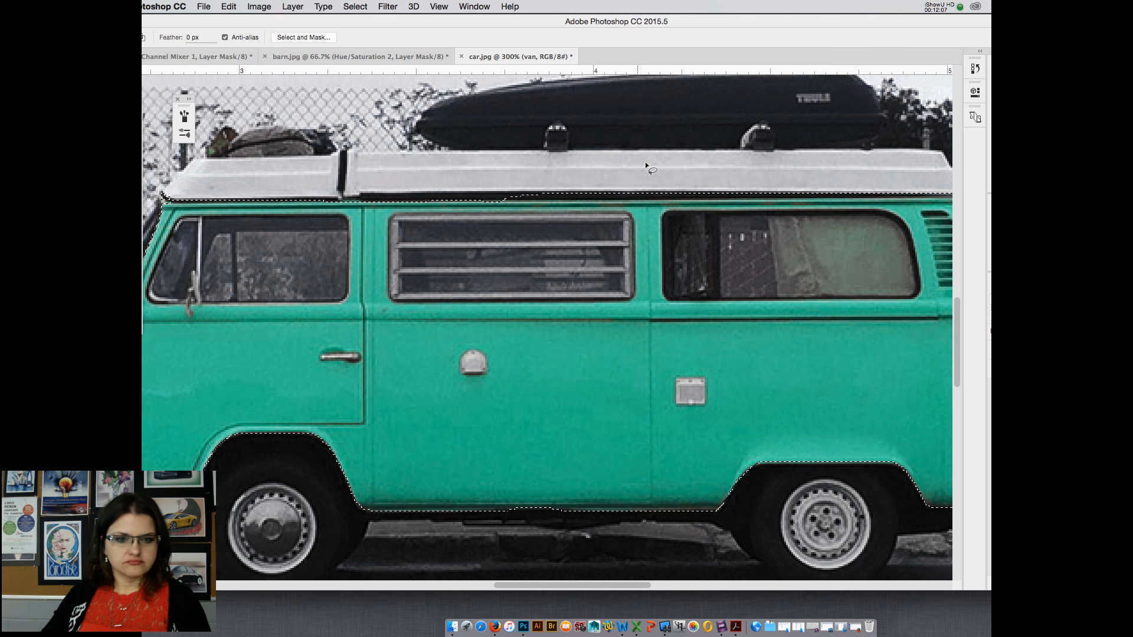
key(c)
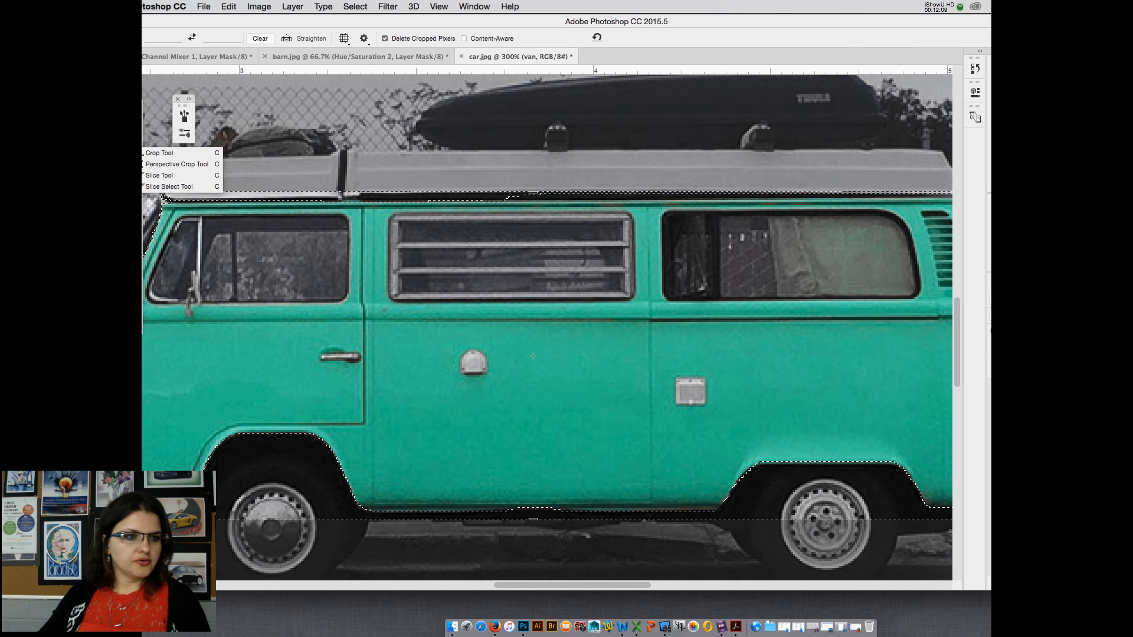
Step: Switch to the Polygonal Lasso and reset the view to 200% on the van
click(140, 136)
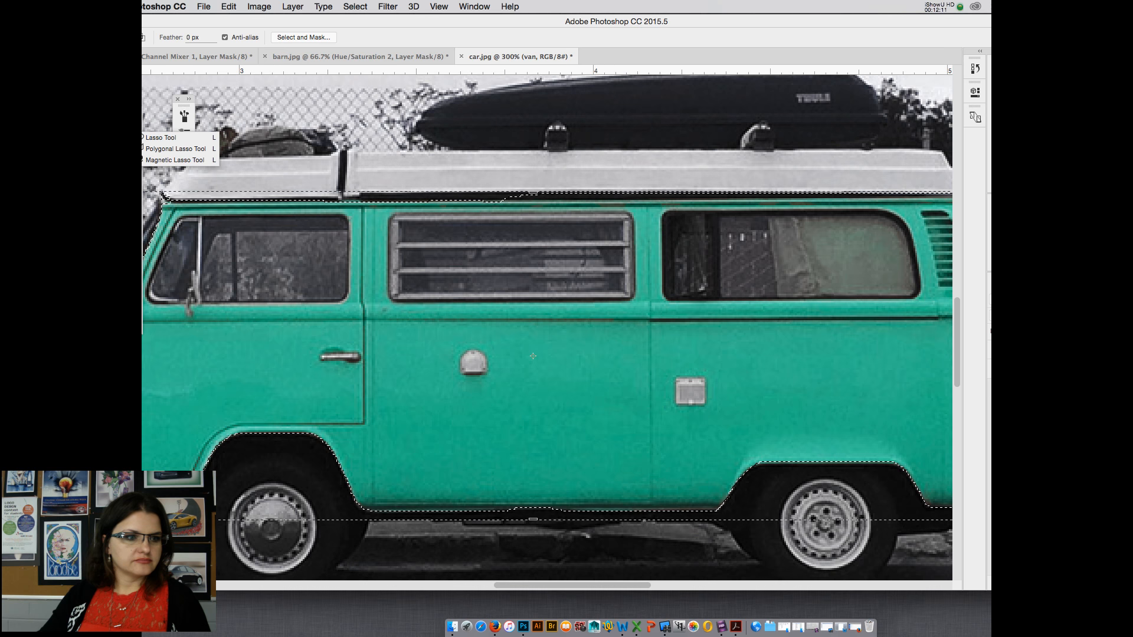
click(151, 150)
key(super+0)
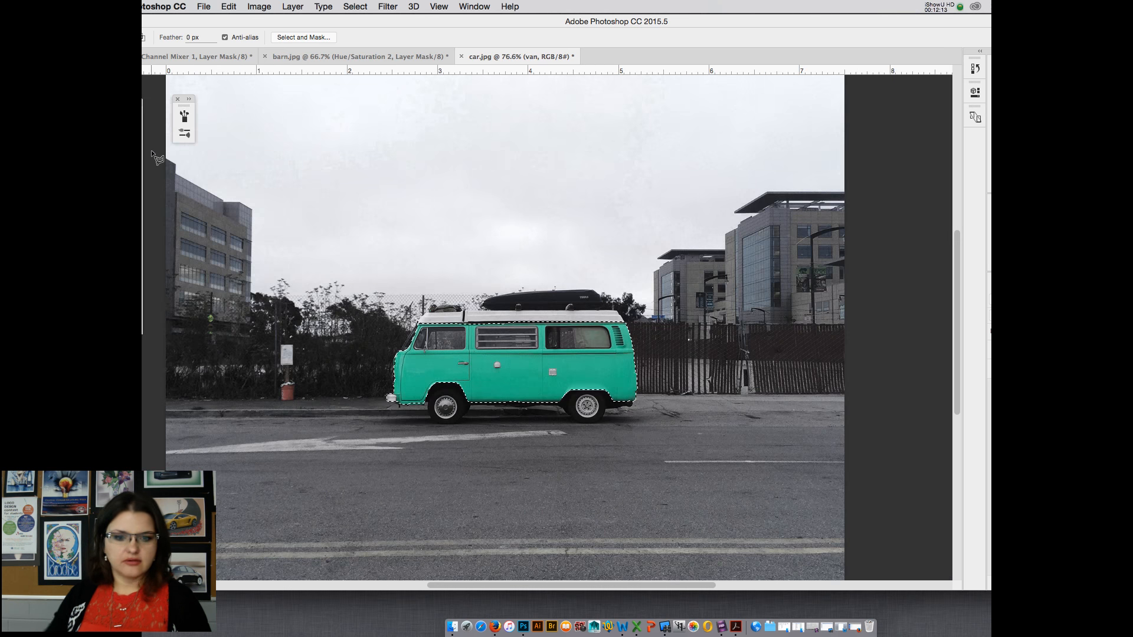
key(super+1)
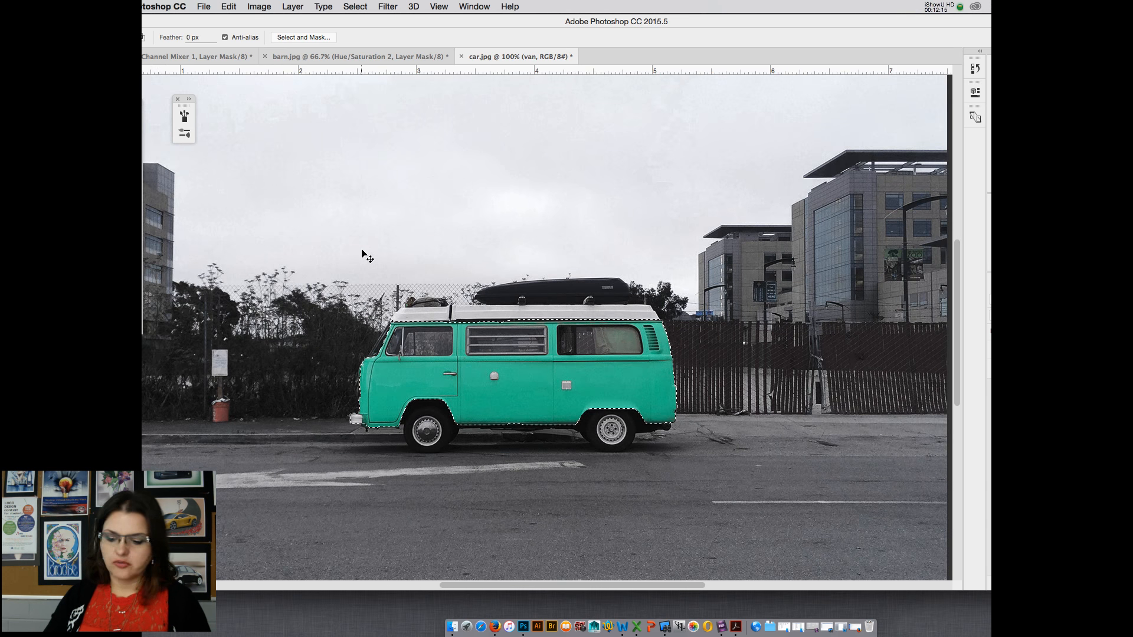
key(super+equal)
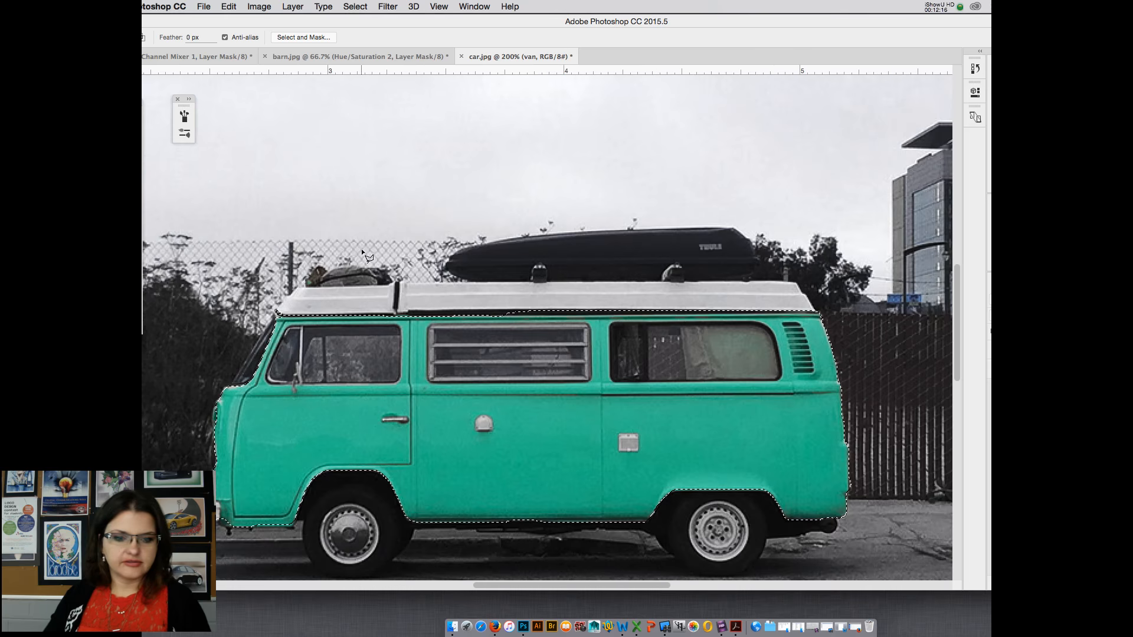
Step: Add the white roof to the van selection with a Polygonal Lasso outline, undoing an accidental deselect
click(277, 313)
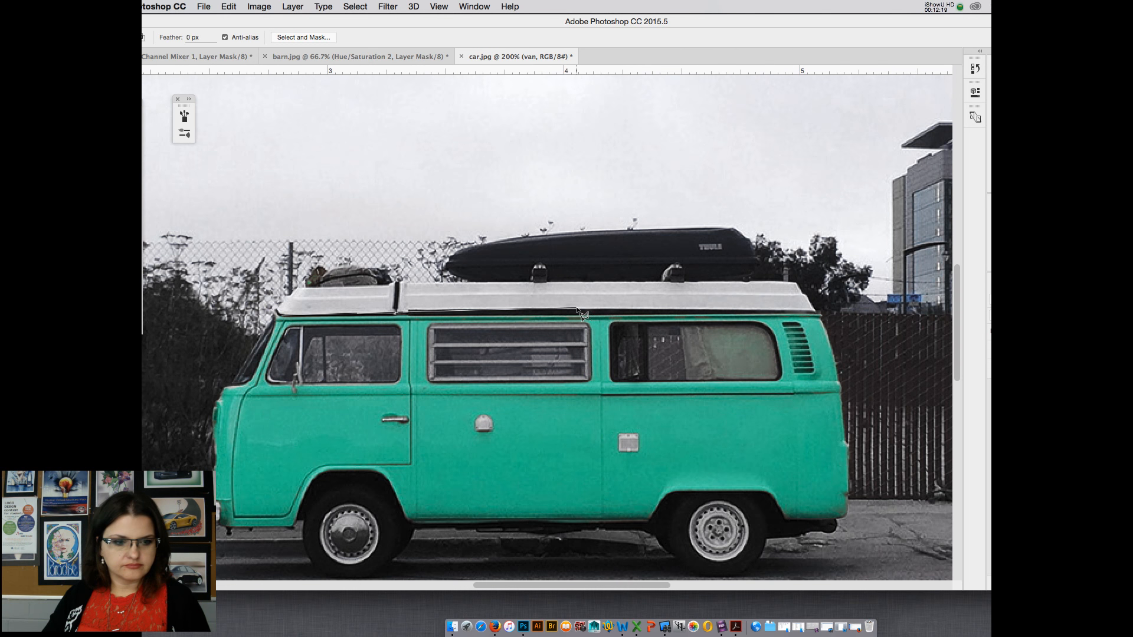
double_click(566, 309)
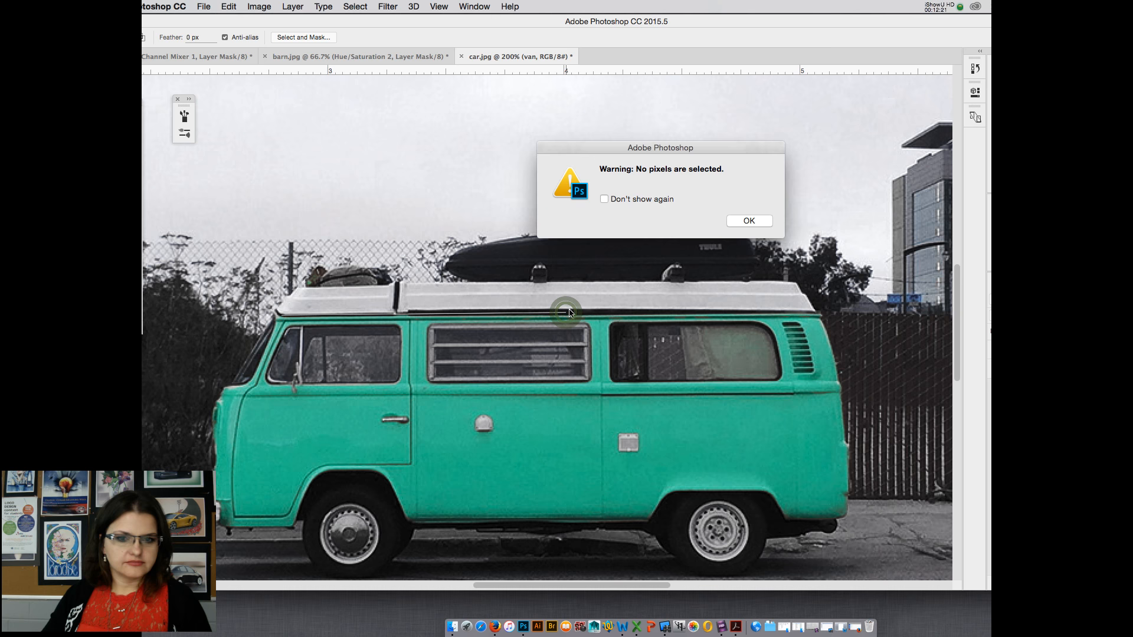
click(769, 220)
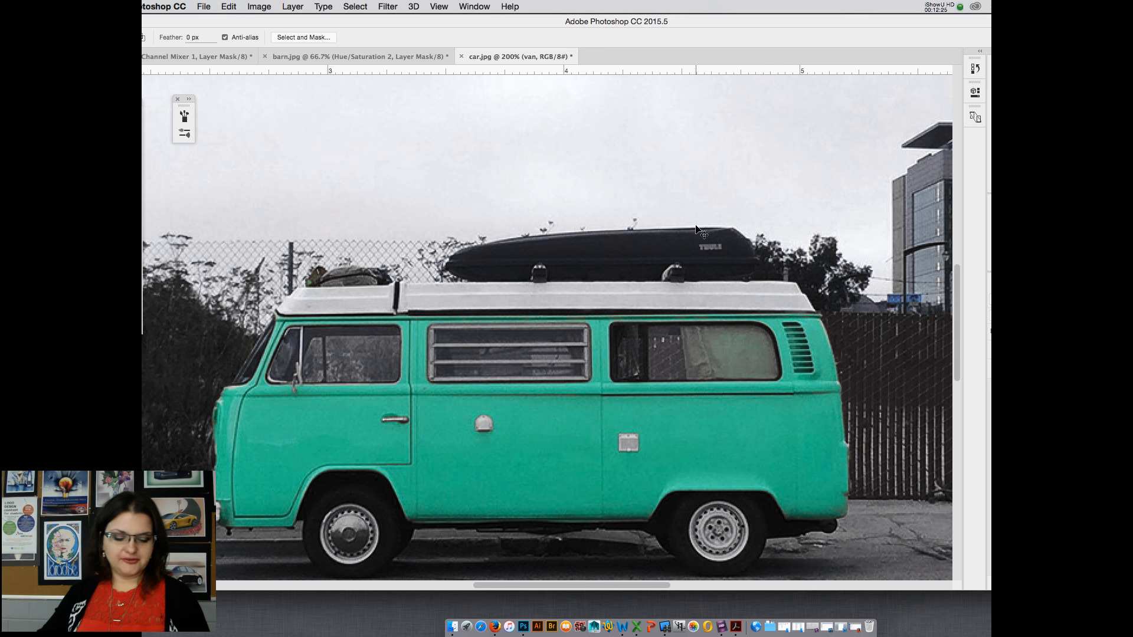
key(super+z)
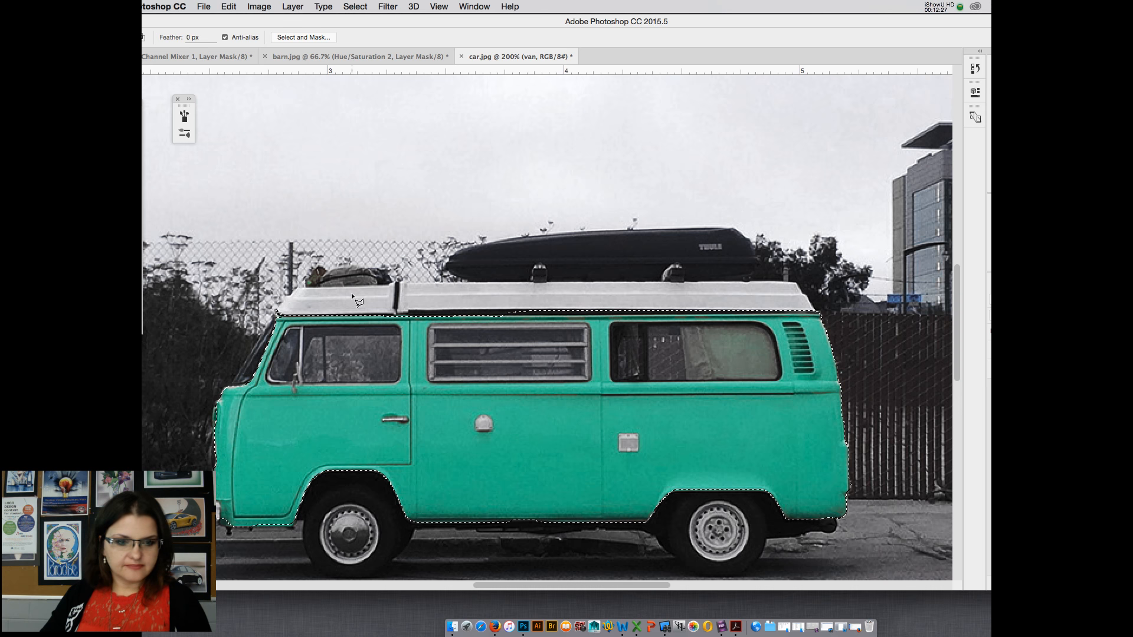
click(275, 312)
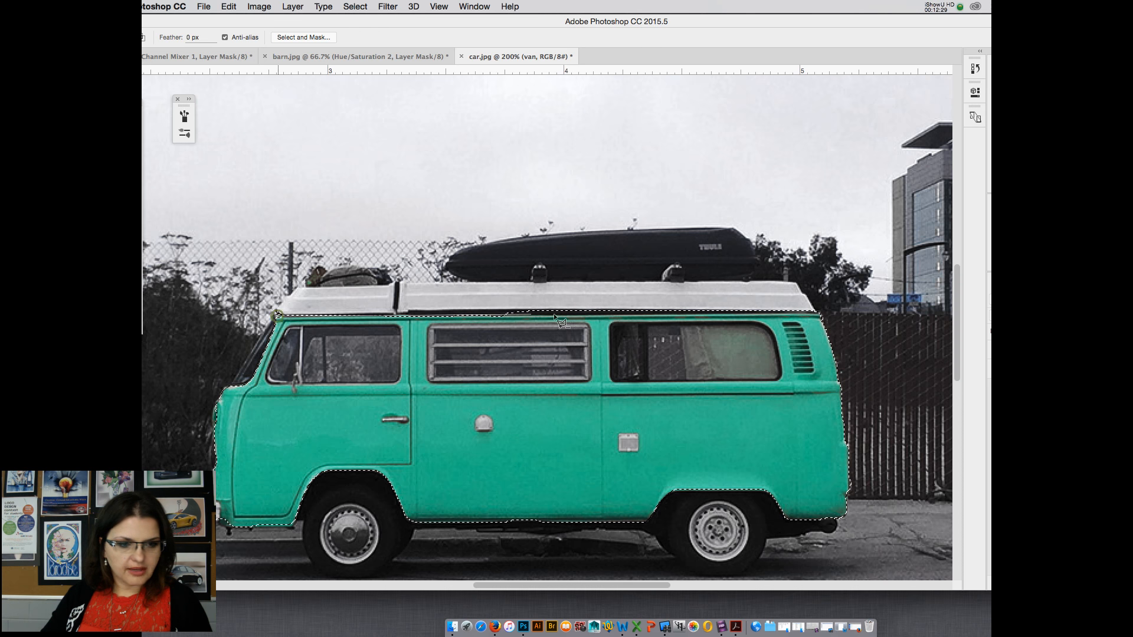
click(821, 313)
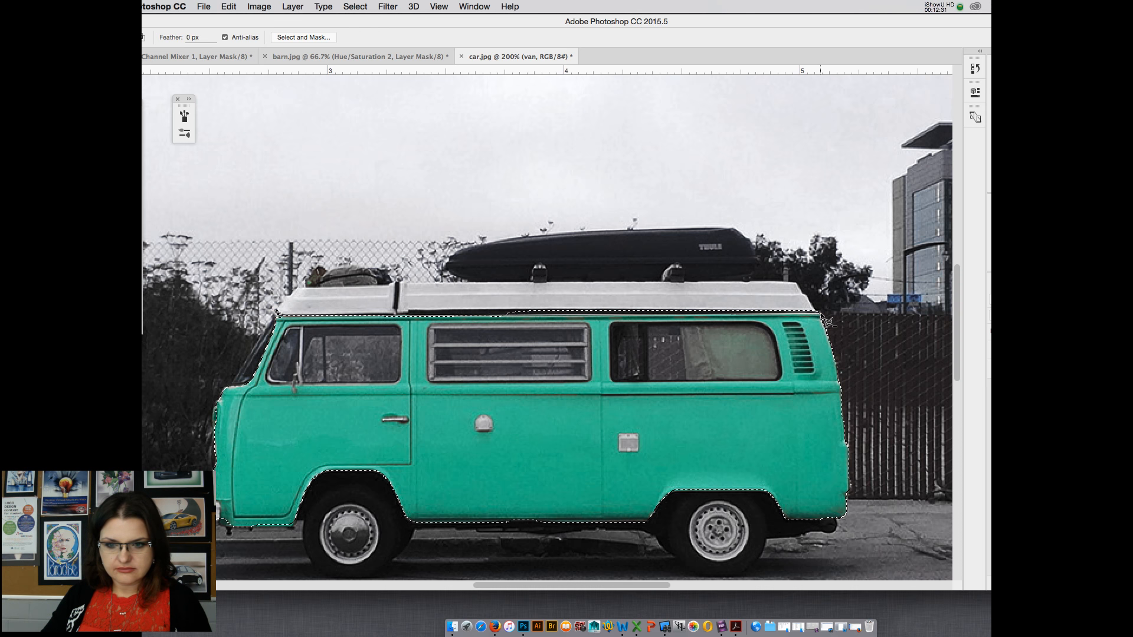
click(795, 291)
click(301, 293)
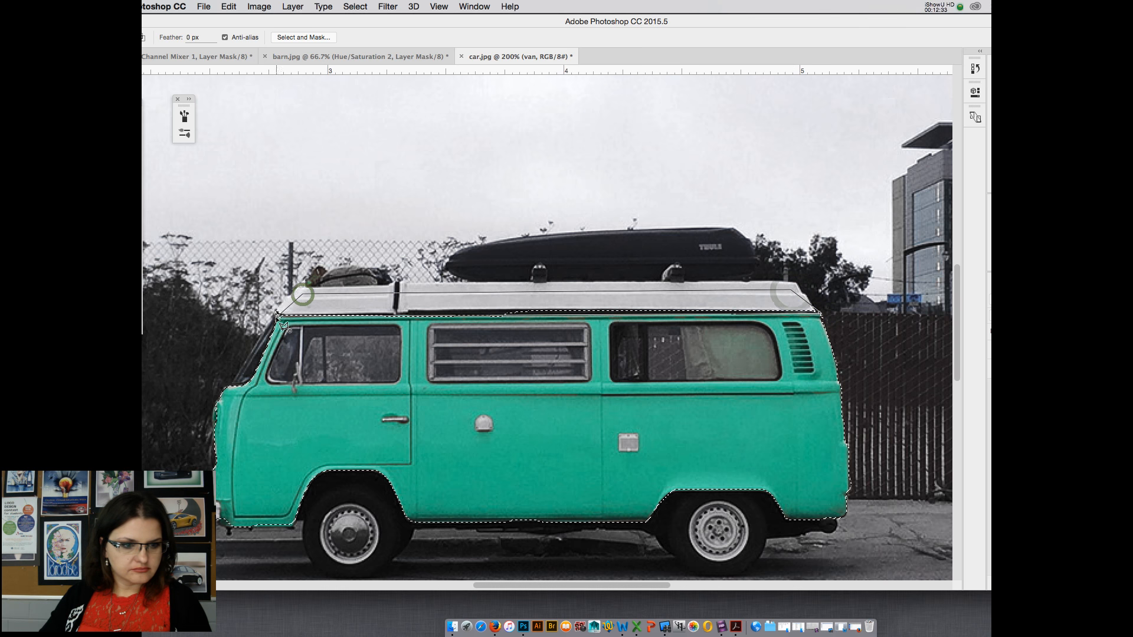
click(275, 316)
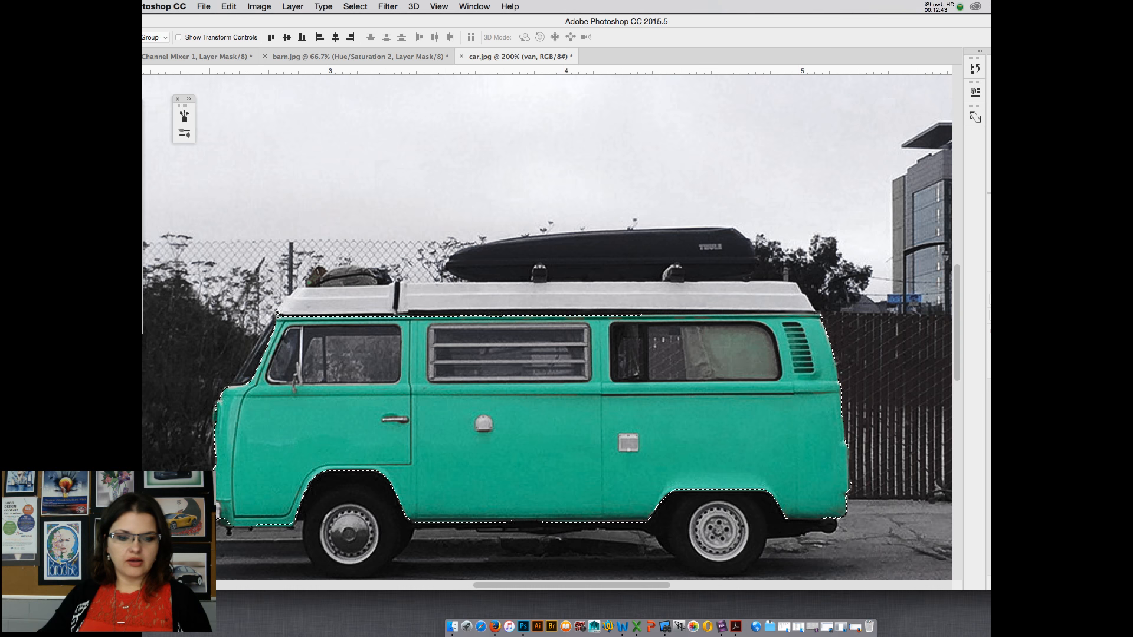
Step: Add the van's lower front edge by the bumper with a freehand Lasso loop
key(v)
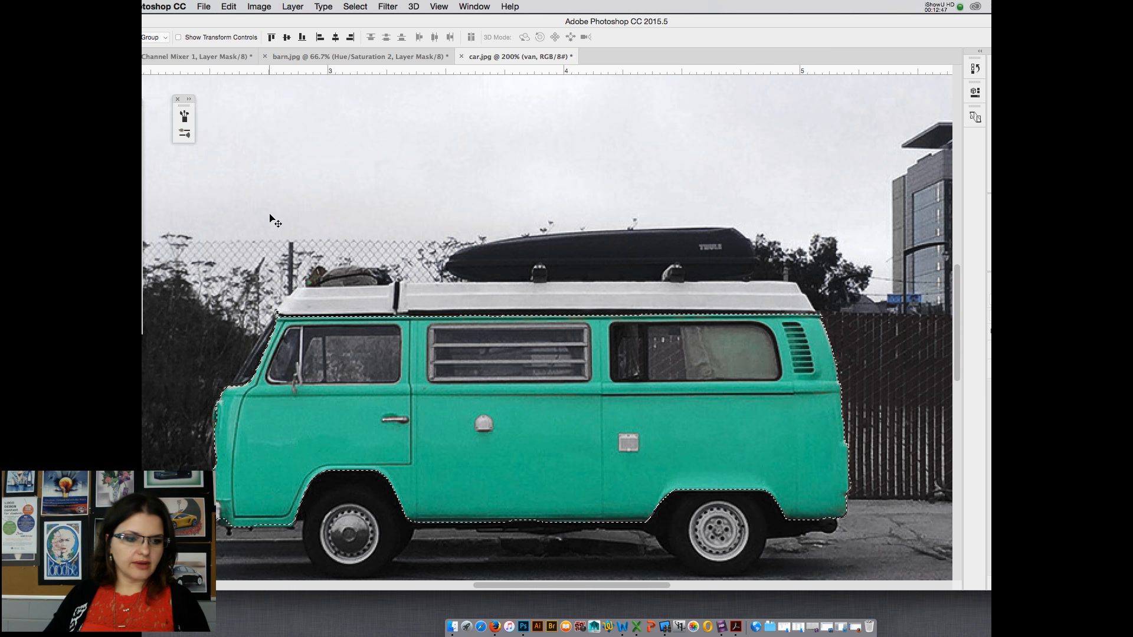
scroll(272, 219, down, 1)
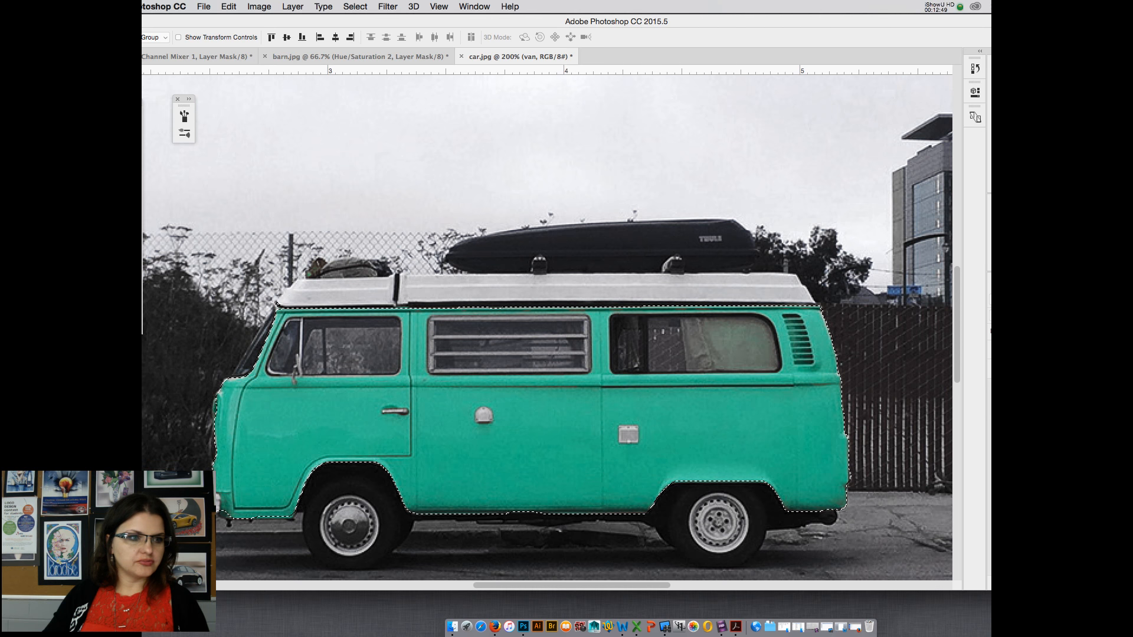
click(184, 133)
click(160, 138)
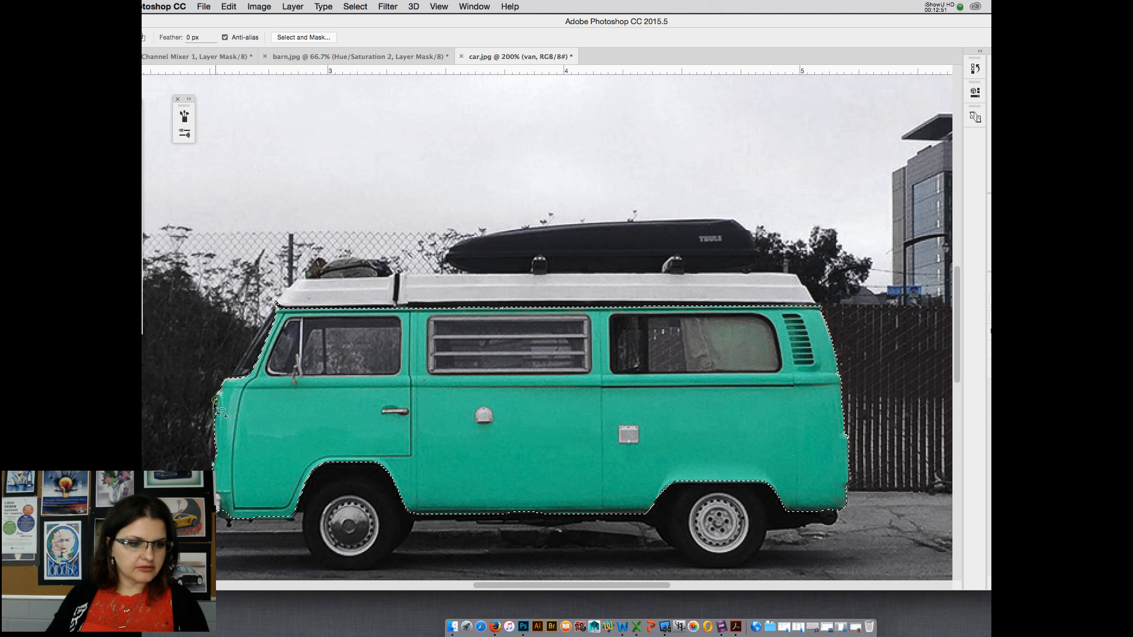
mouse_move(216, 400)
mouse_down()
mouse_move(219, 499)
mouse_move(234, 522)
mouse_up()
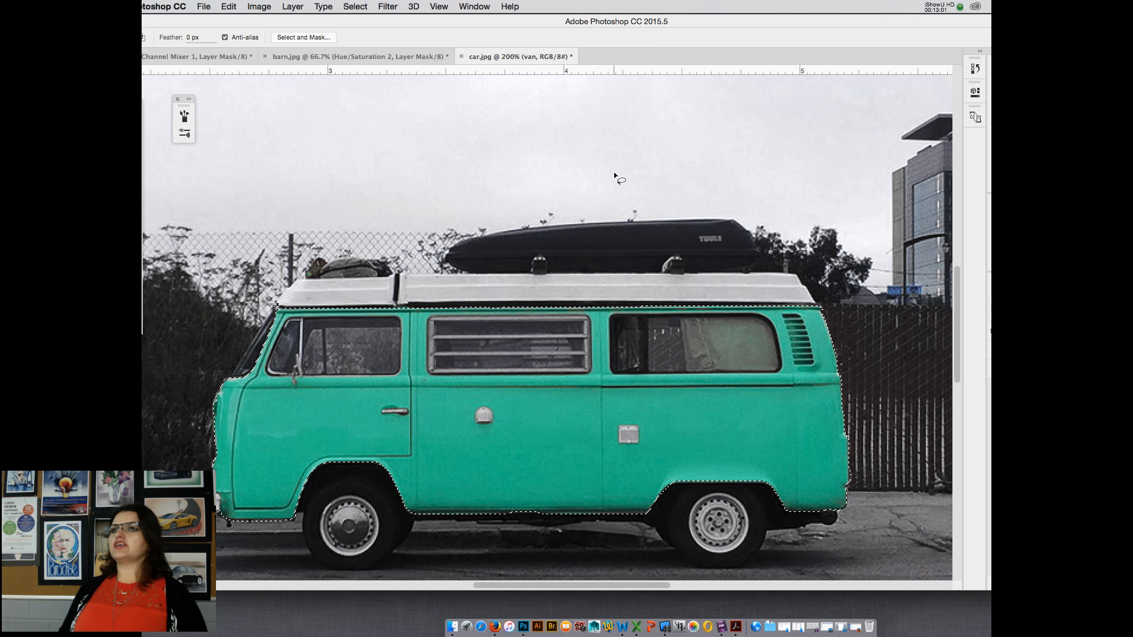
click(354, 5)
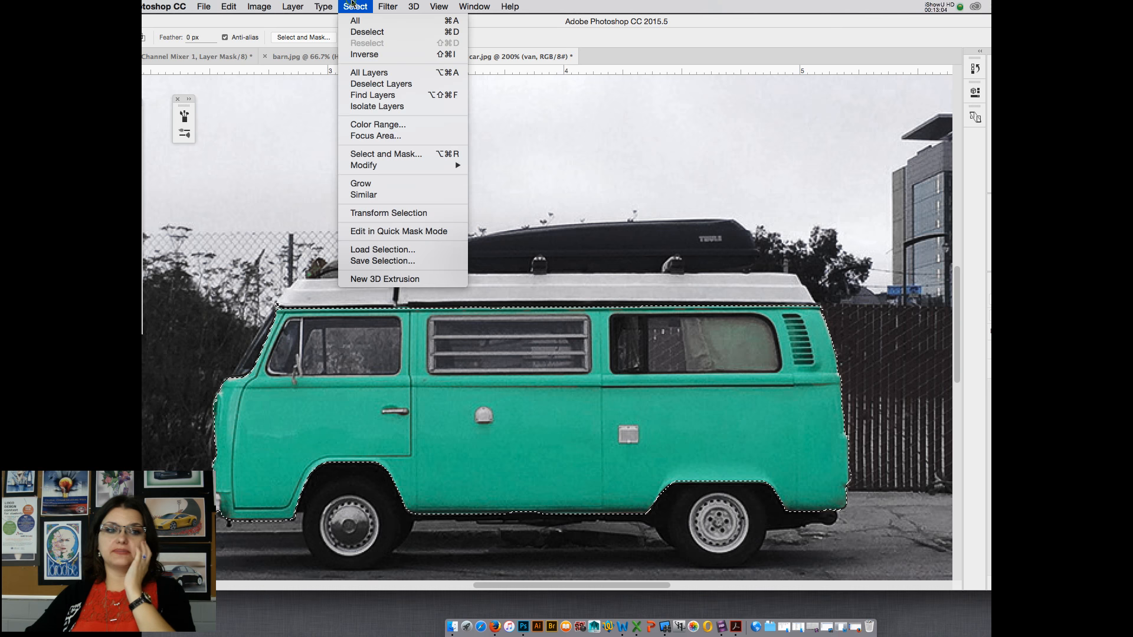
Step: Invert the selection and add a Black & White adjustment layer masked to everything except the van
click(368, 56)
key(ctrl+minus)
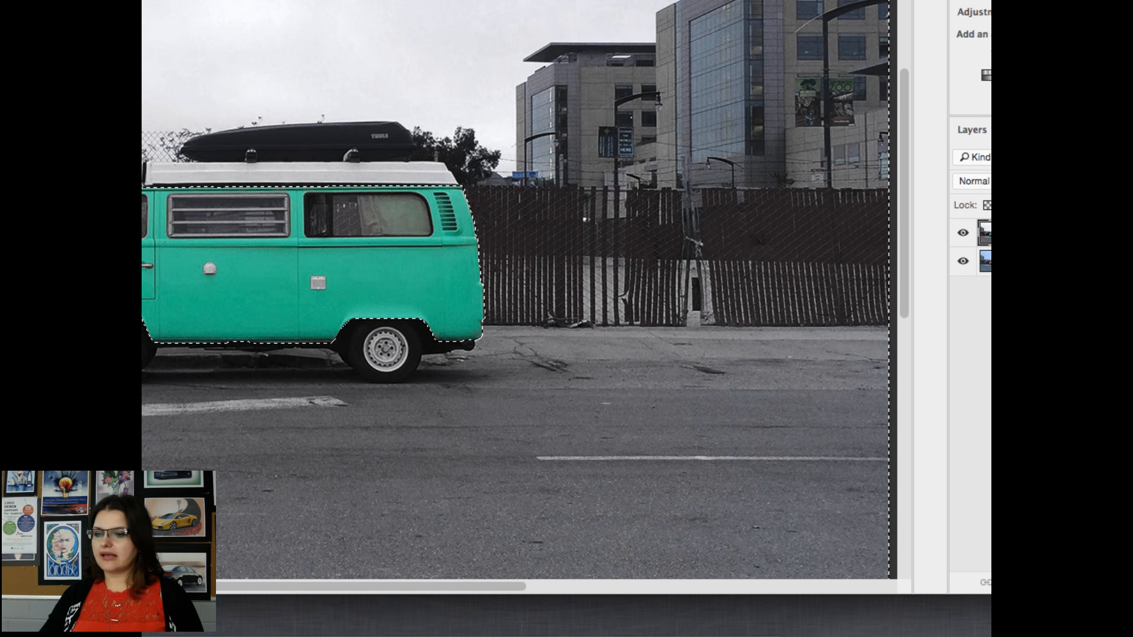
click(969, 166)
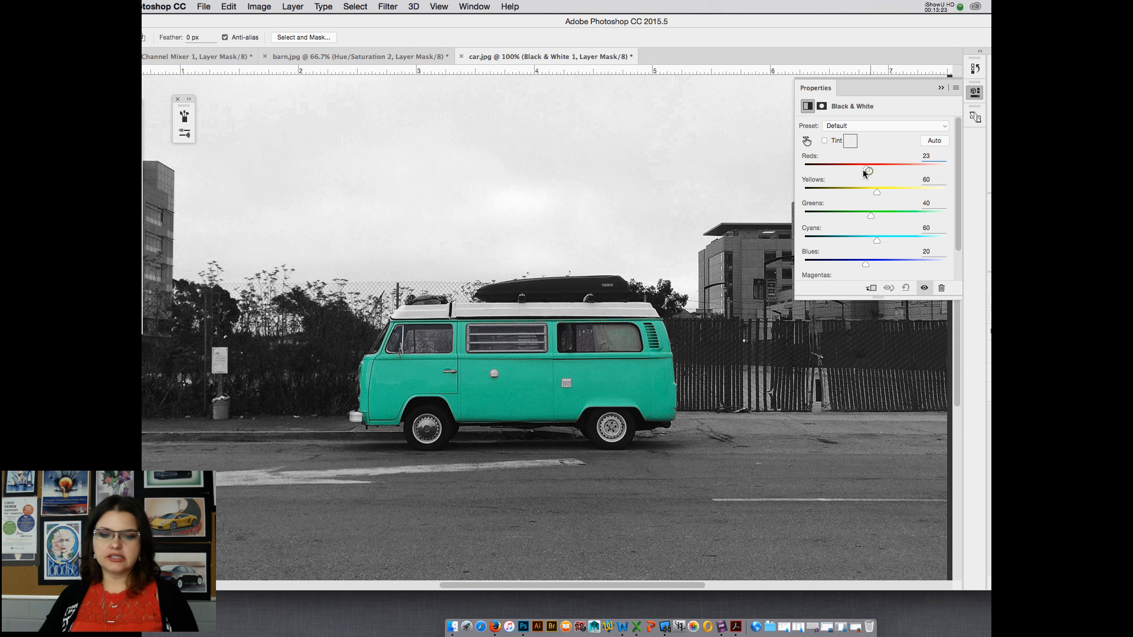
Step: Adjust the Reds and Yellows sliders and raise Blues to 130 in the grey mix
drag(858, 171, 883, 175)
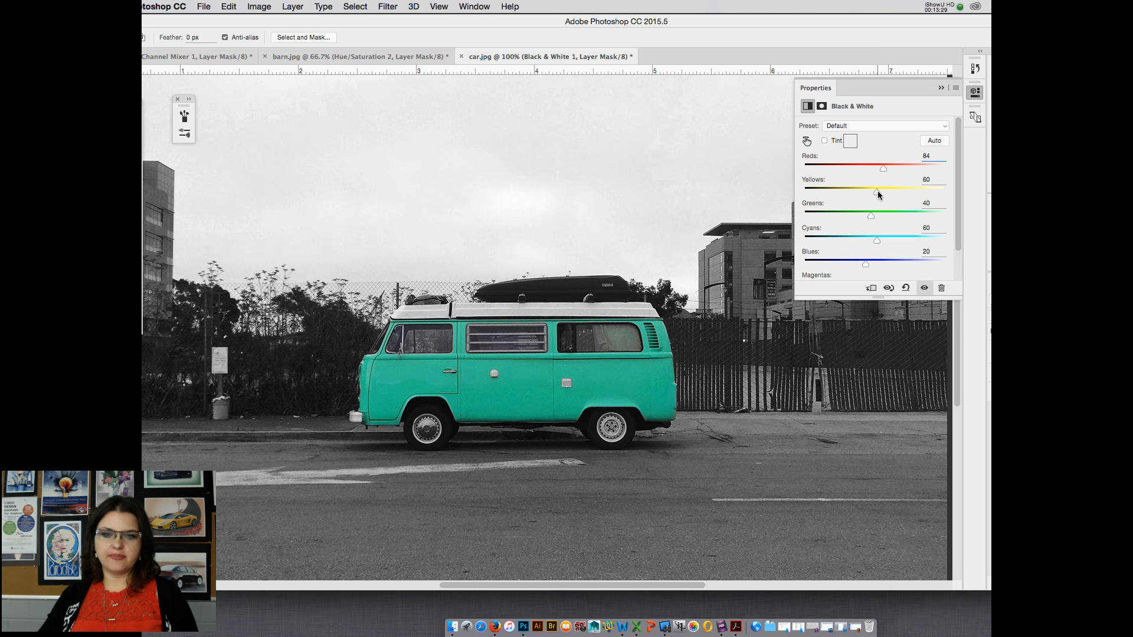
drag(877, 191, 896, 247)
key(super+minus)
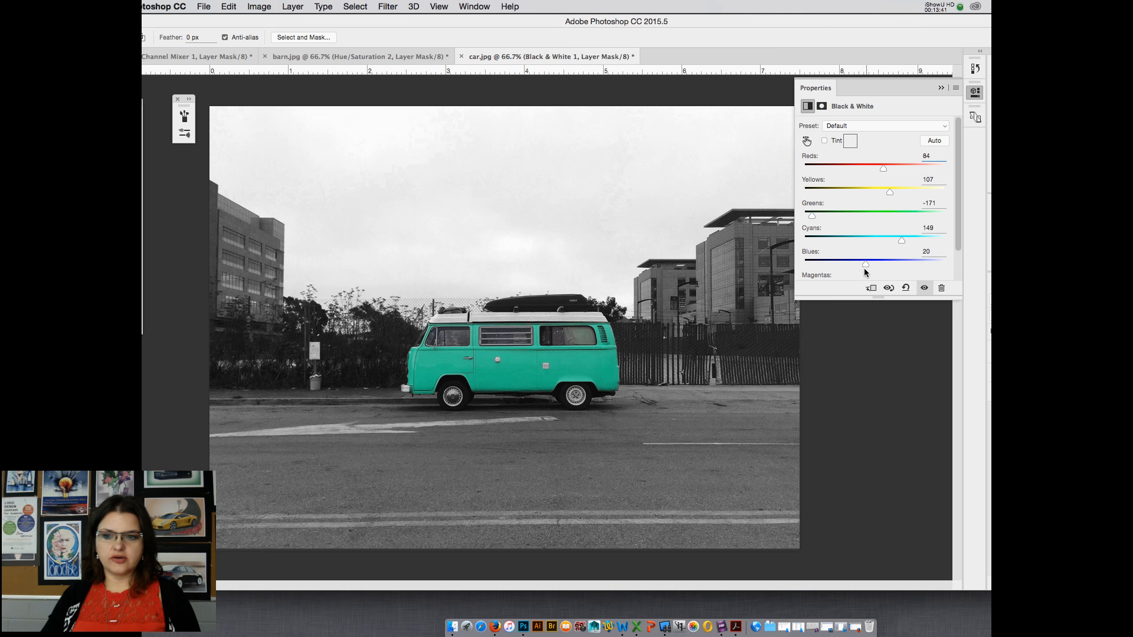
drag(865, 264, 897, 266)
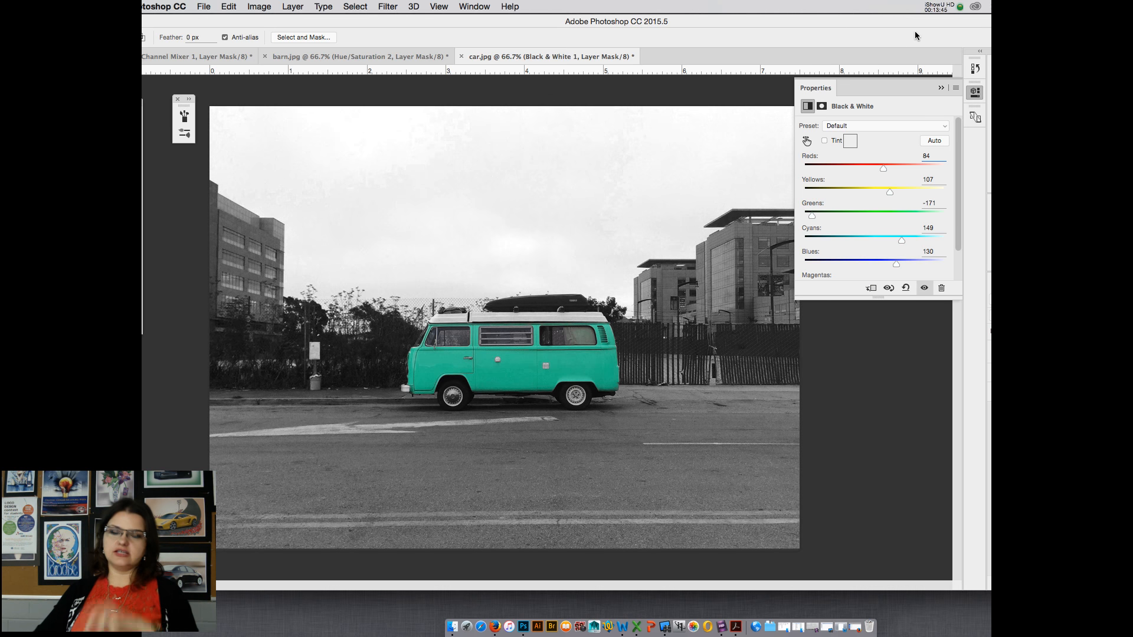
click(933, 4)
Step: Toggle both adjustment layers off and back on to compare, then choose File > Save As
click(946, 44)
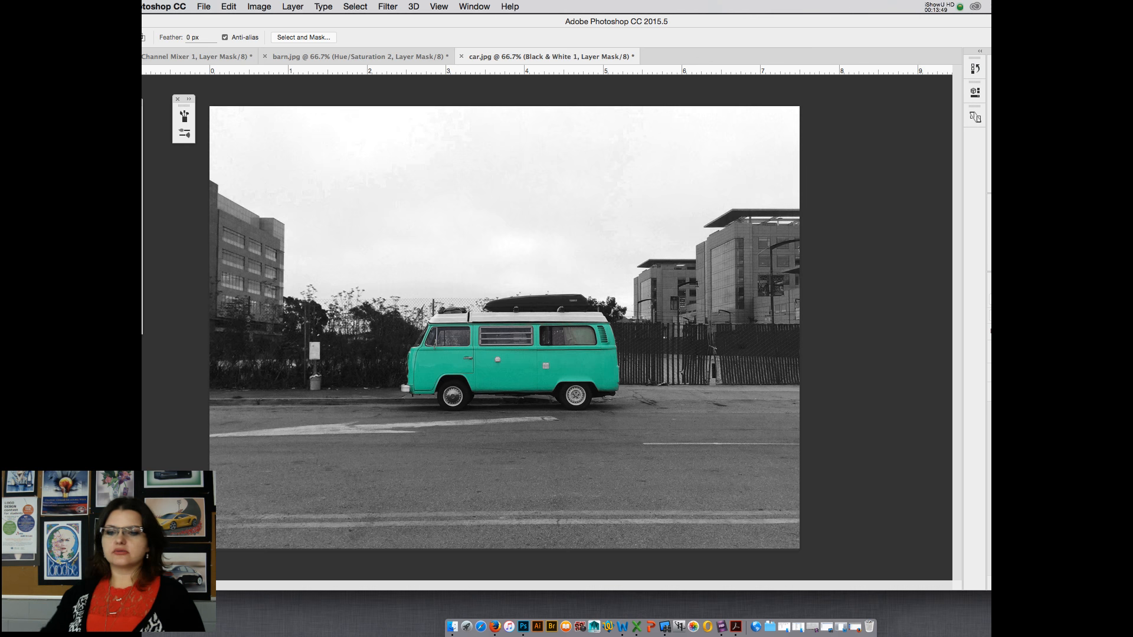
click(997, 350)
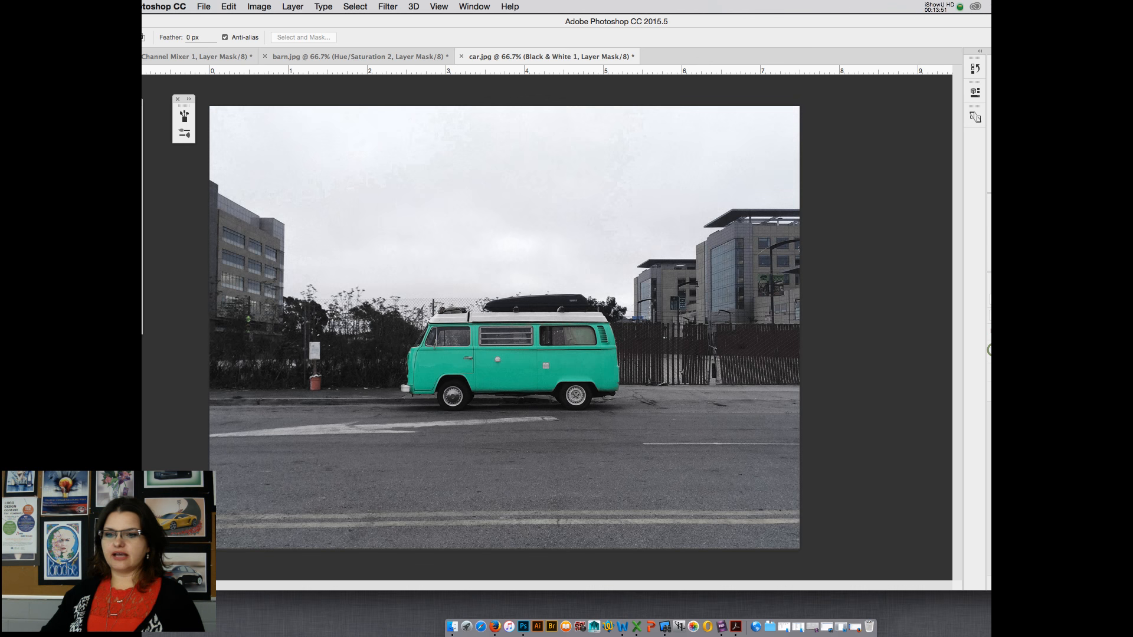
click(1000, 374)
click(998, 374)
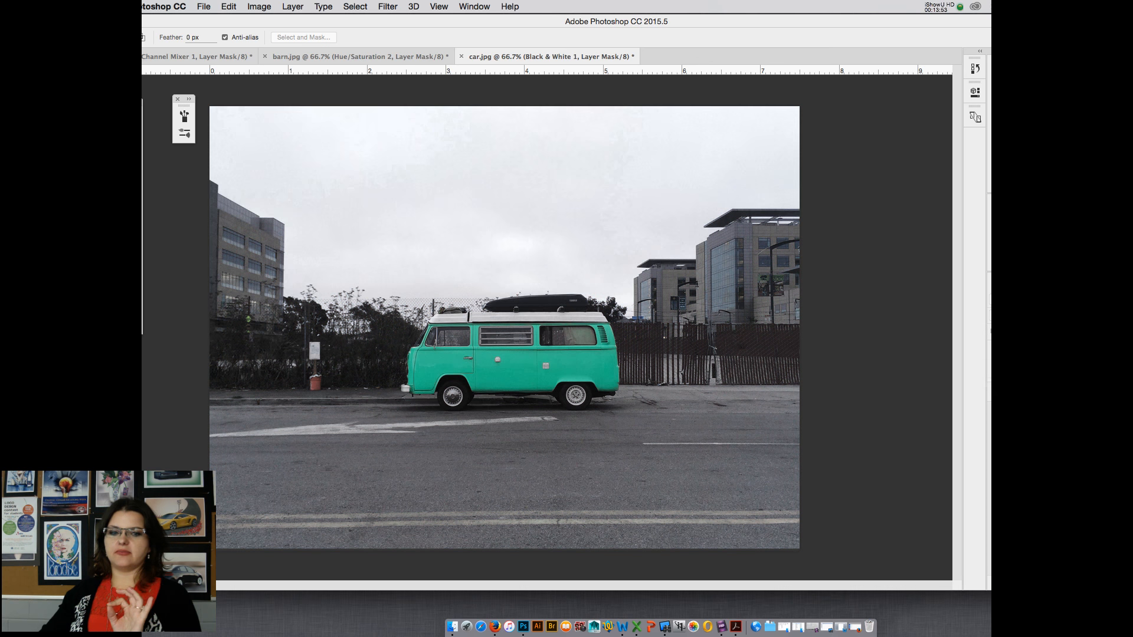
click(996, 346)
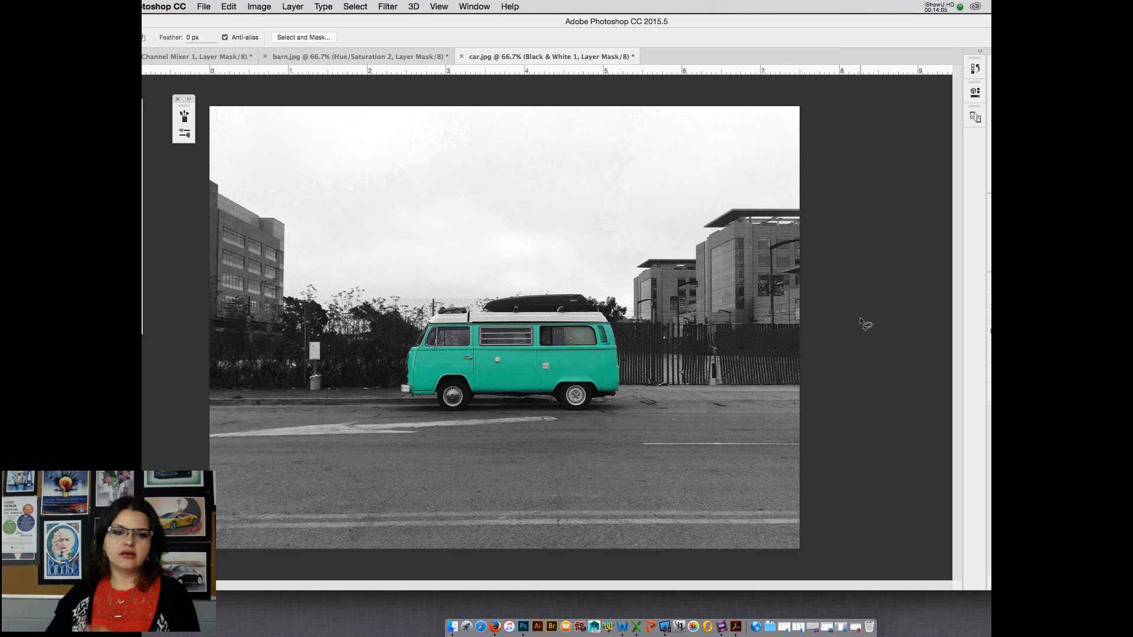
click(202, 6)
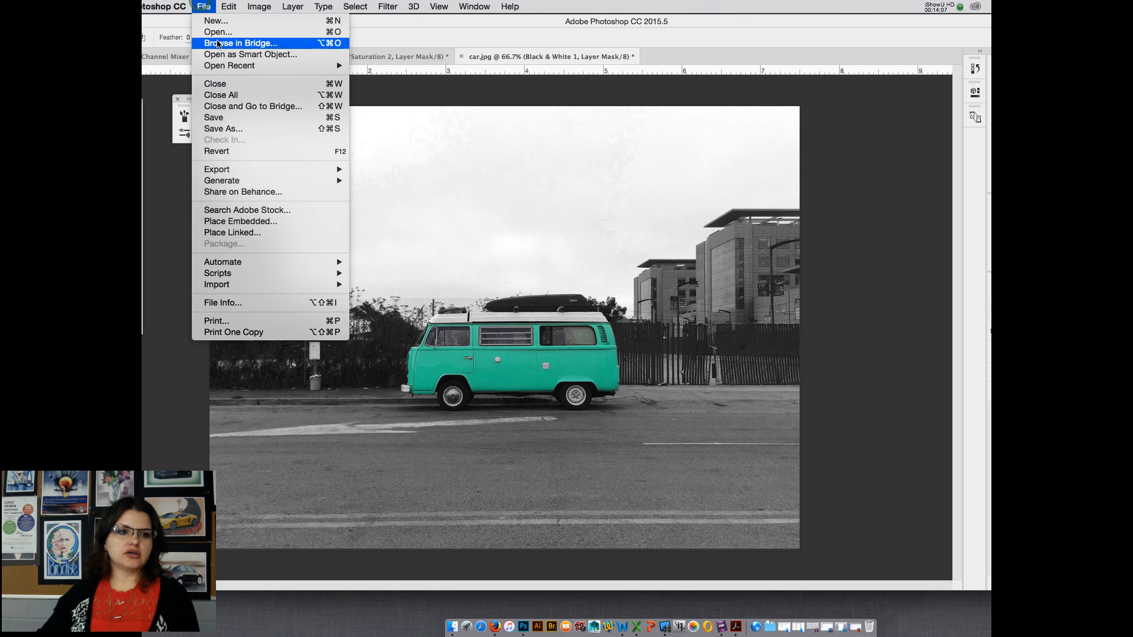
click(232, 129)
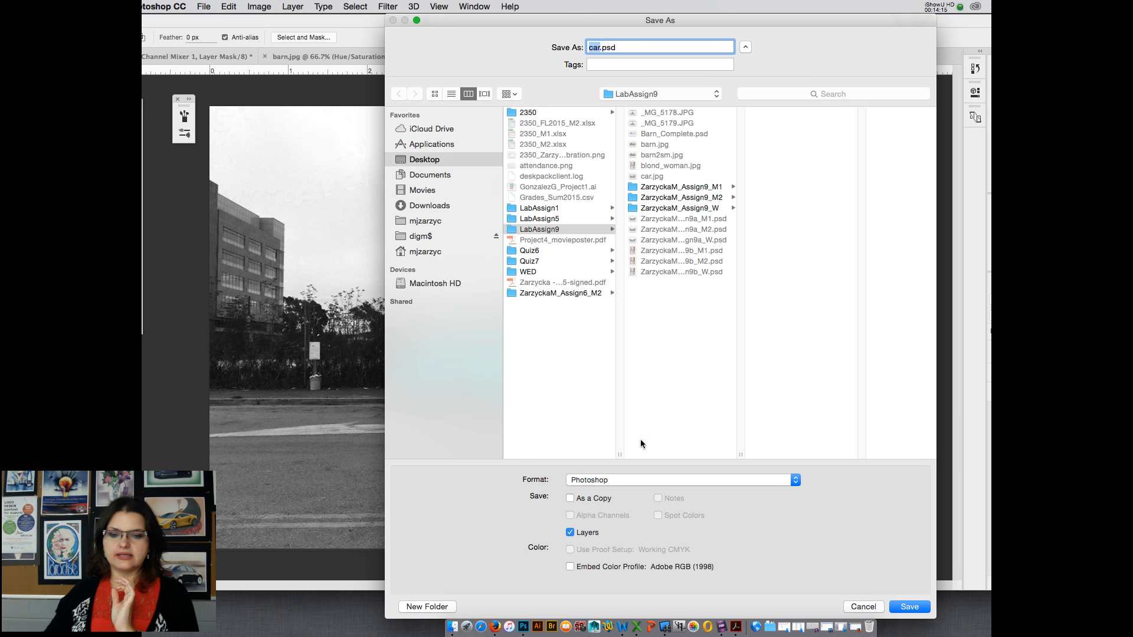
Step: Set the format to JPEG, create a new folder named with the assignment and student's name, then switch to blond_woman.jpg
click(630, 481)
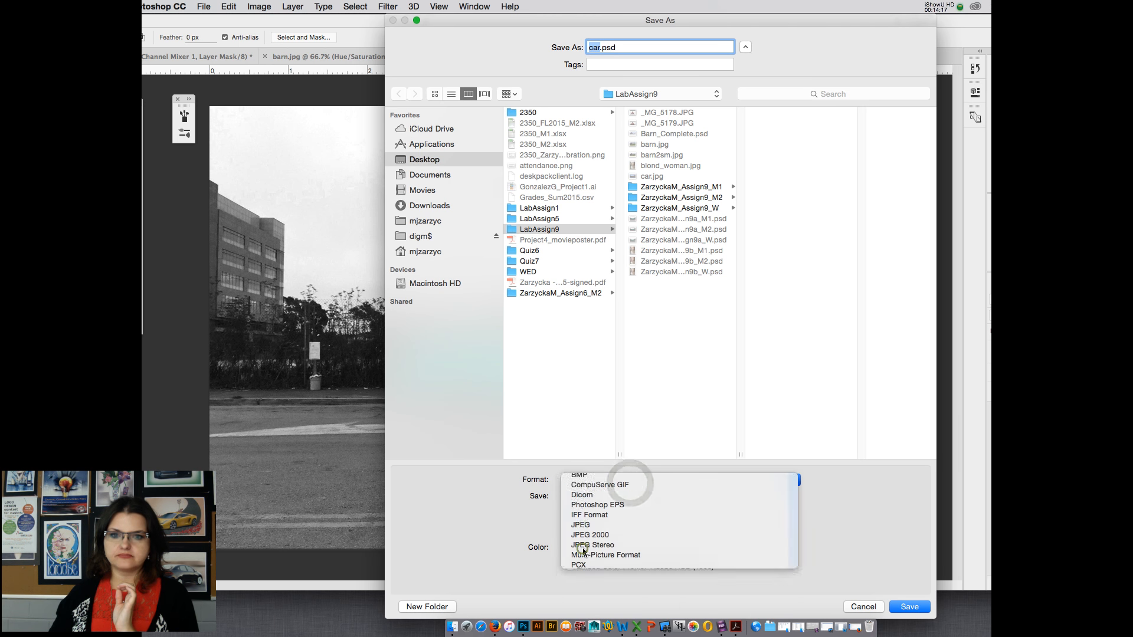
click(582, 549)
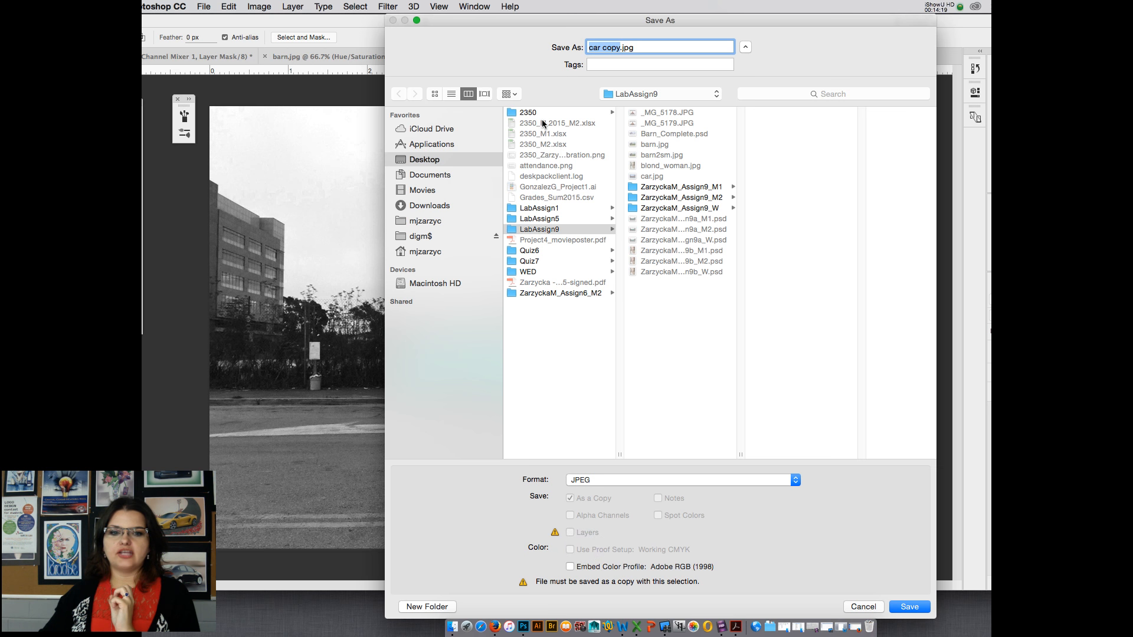
click(434, 607)
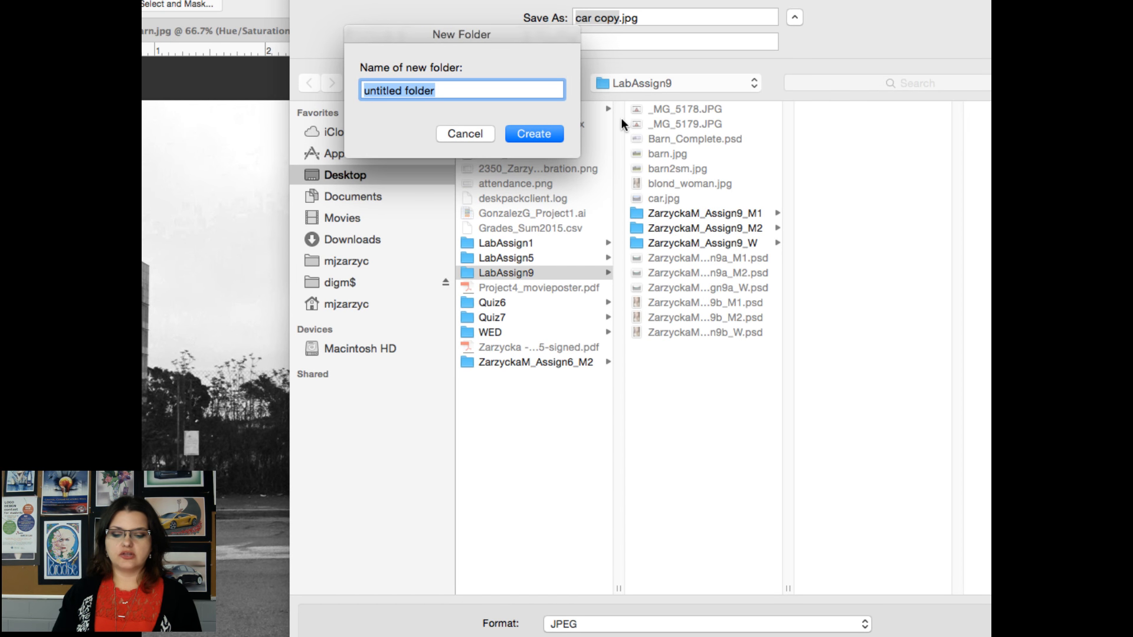
text(2350)
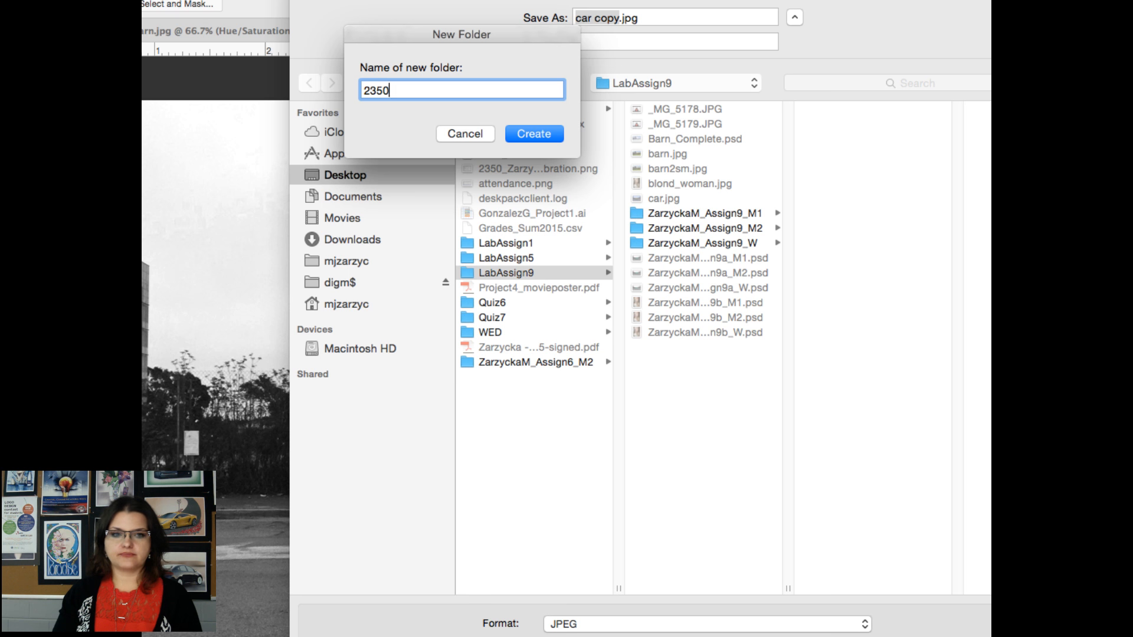
text(_)
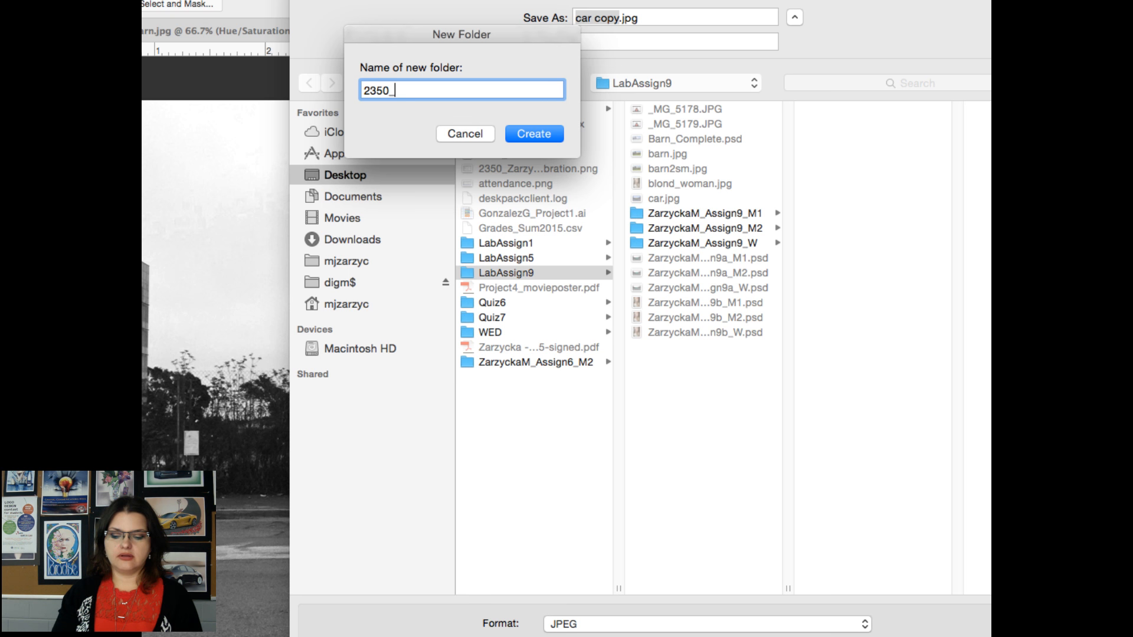
text(Zarzycka)
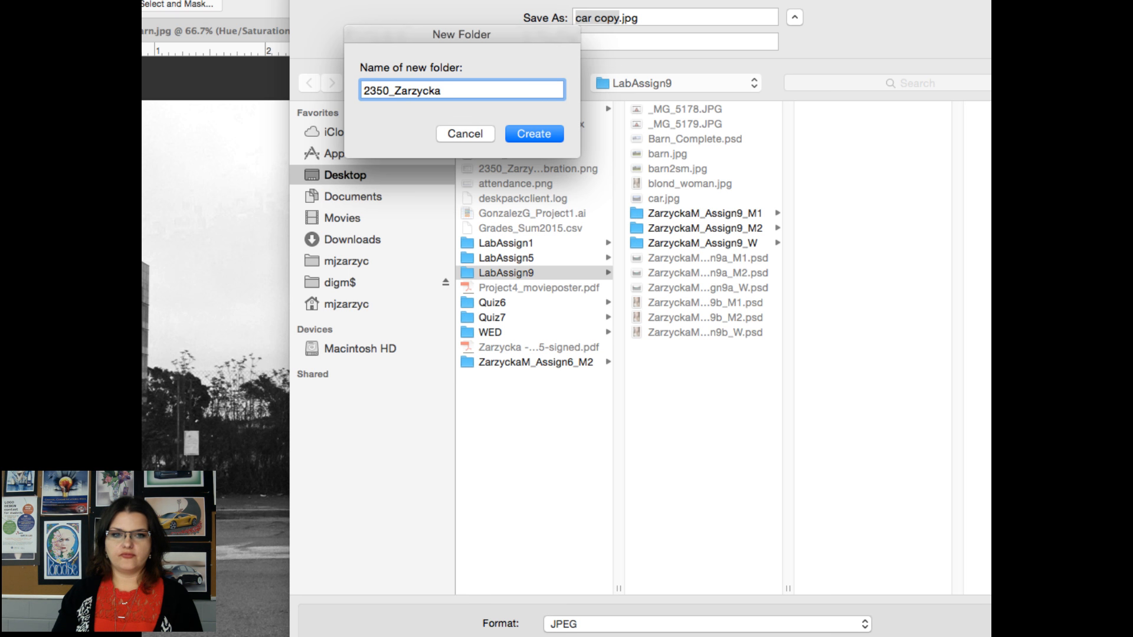
text(Monika_Assign9)
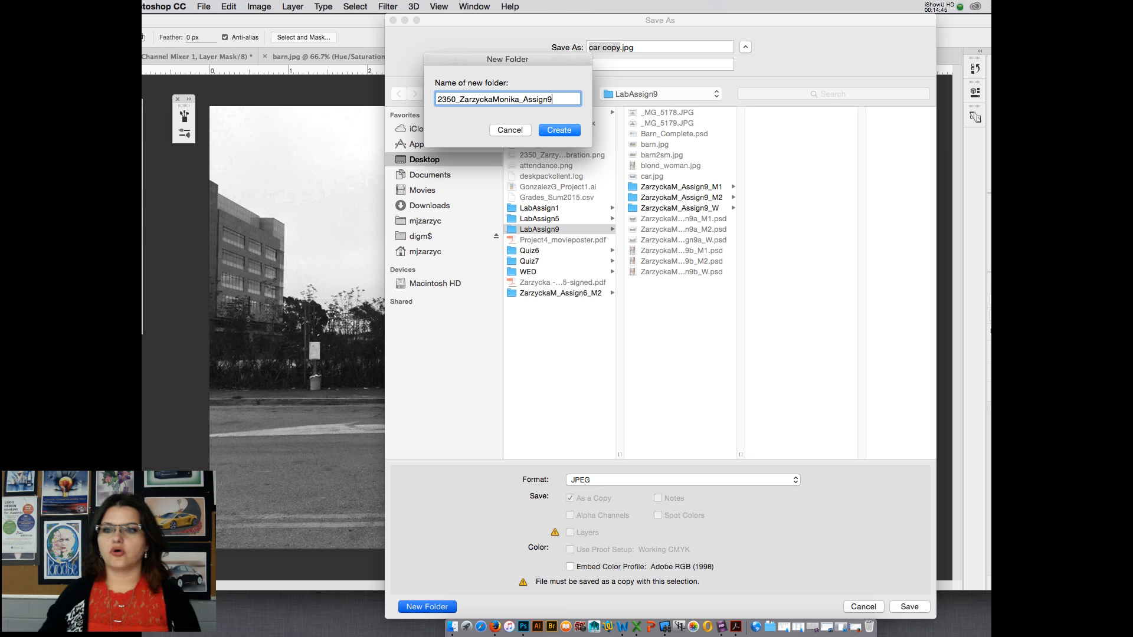
click(939, 4)
click(952, 40)
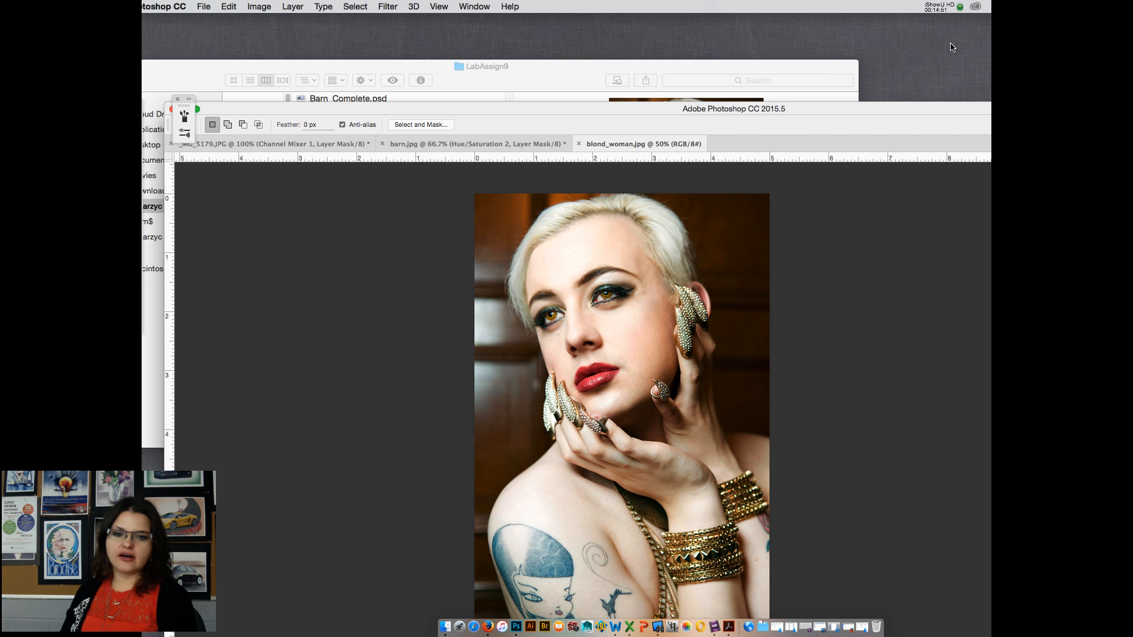
Step: Move the Photoshop window up over Finder and zoom the portrait from 50% to 200% on the eyes
click(851, 112)
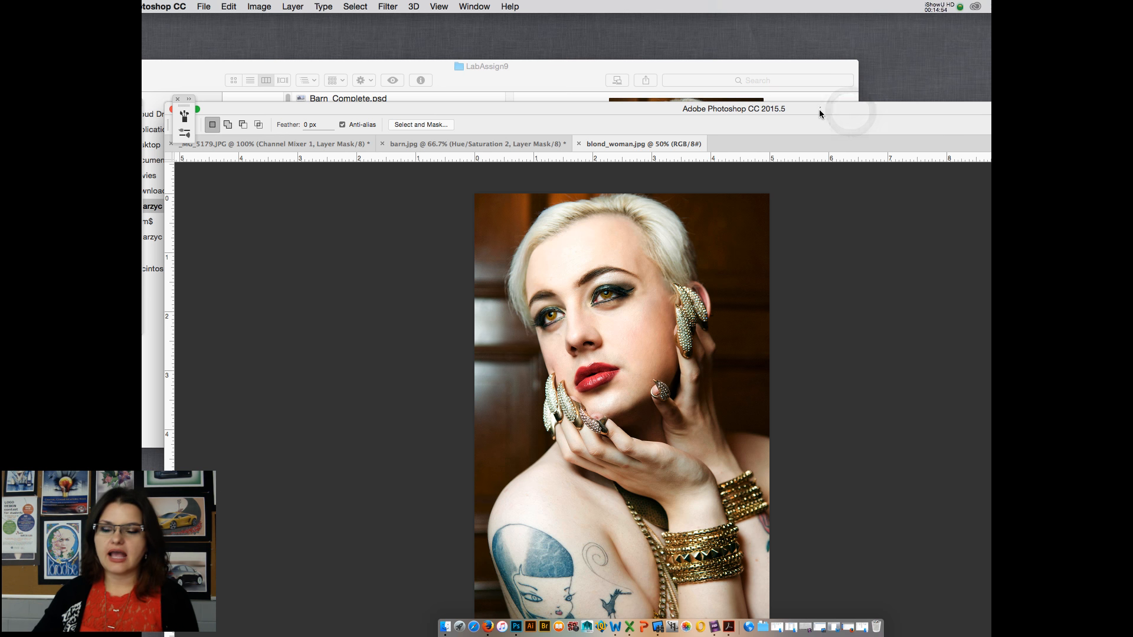
drag(819, 109, 797, 58)
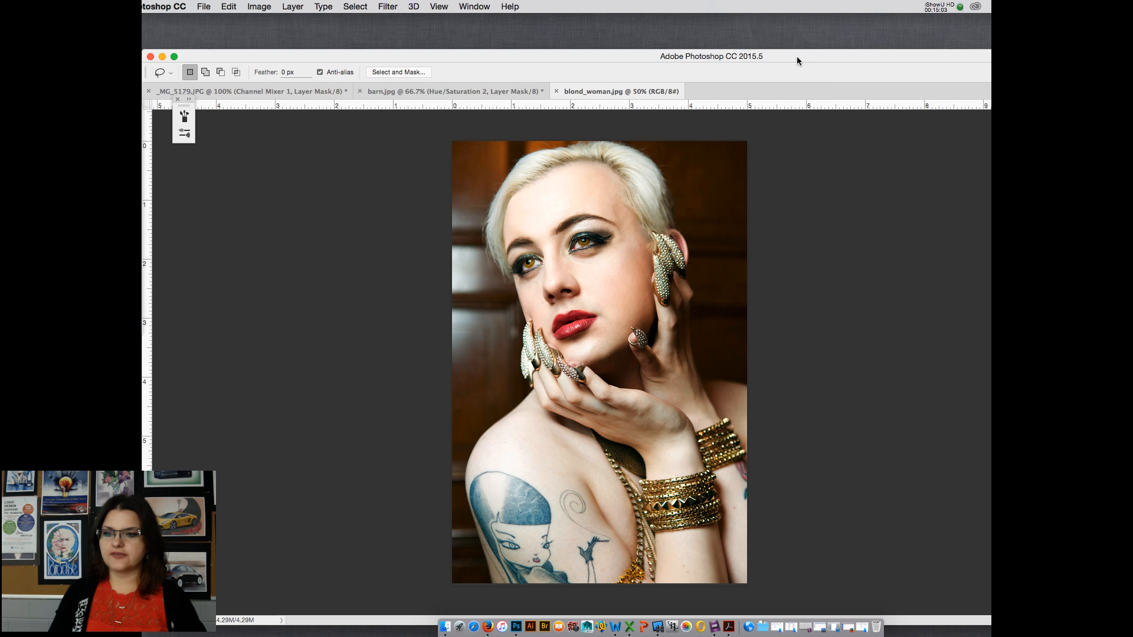
key(super+plus)
key(super+plus)
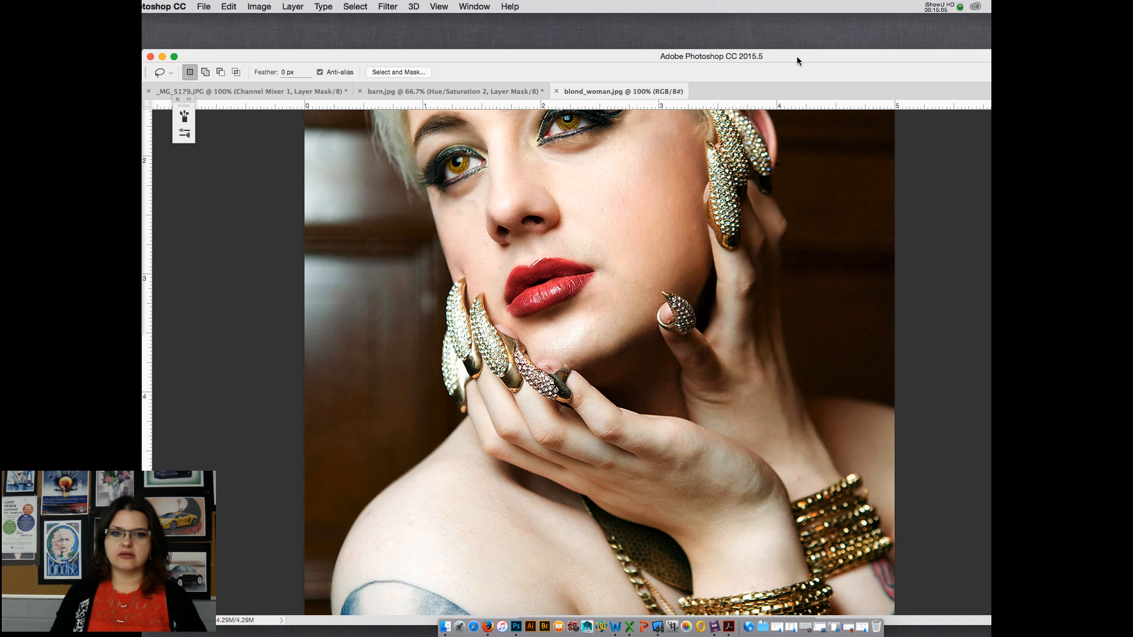
scroll(769, 214, up, 5)
scroll(768, 219, down, 4)
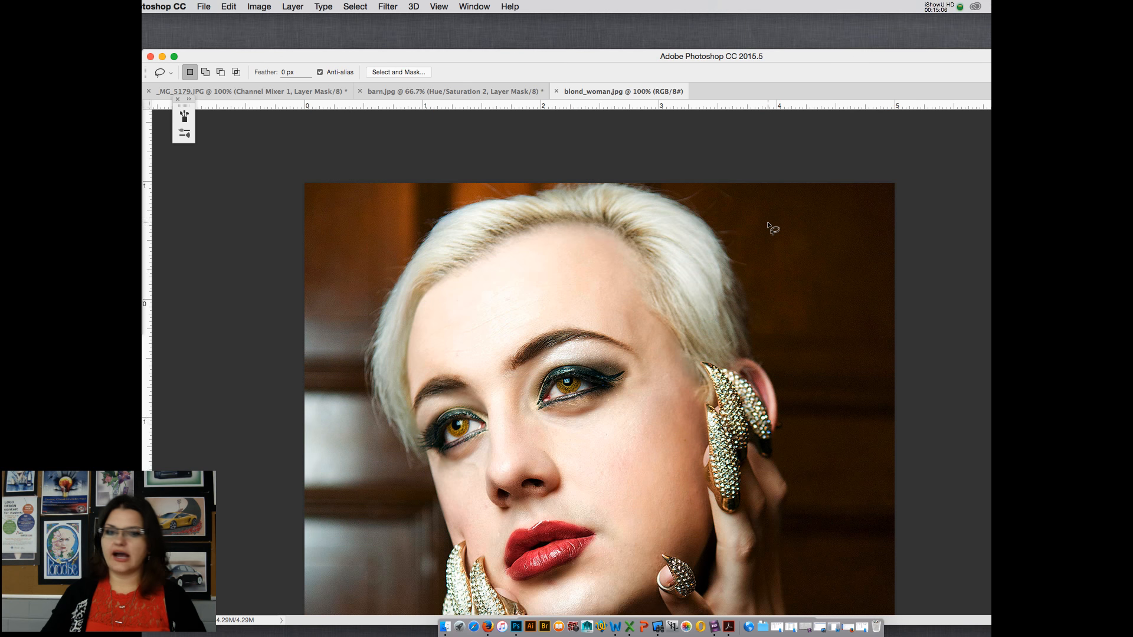
key(super+plus)
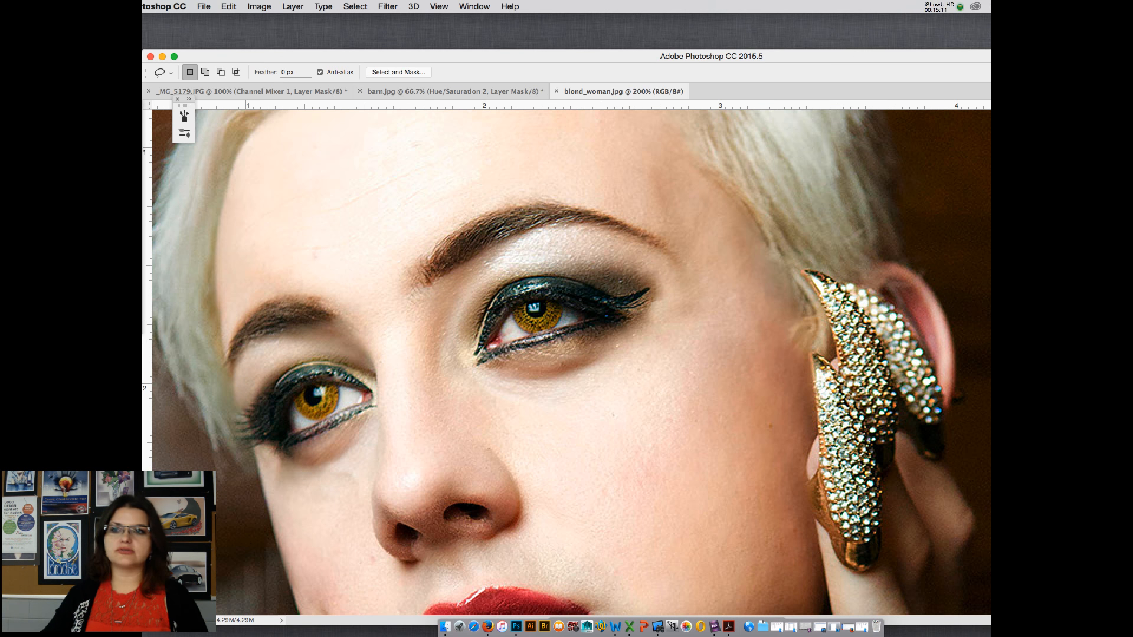
Step: Quick-select the left and right irises
key(w)
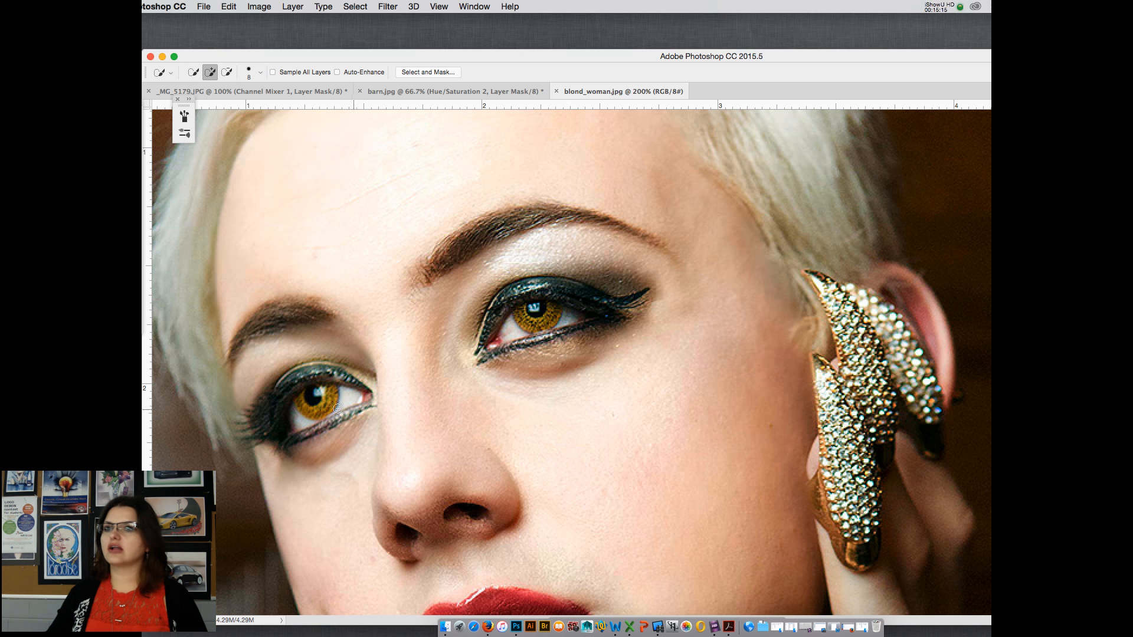
scroll(350, 377, down, 1)
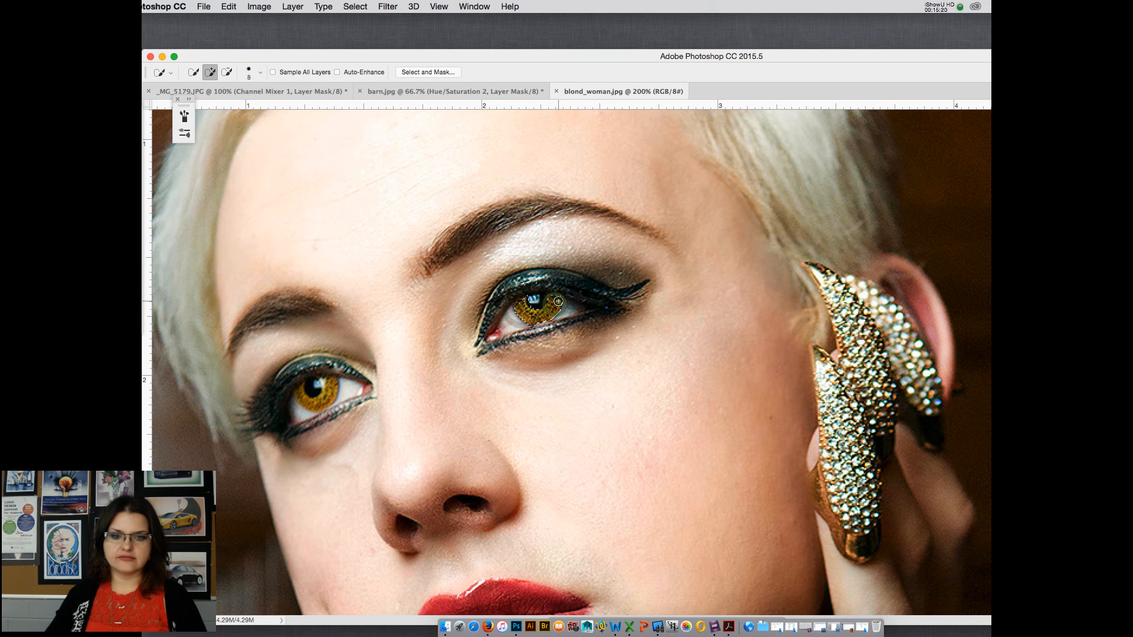
mouse_move(333, 393)
mouse_down()
mouse_move(303, 404)
mouse_move(294, 389)
mouse_up()
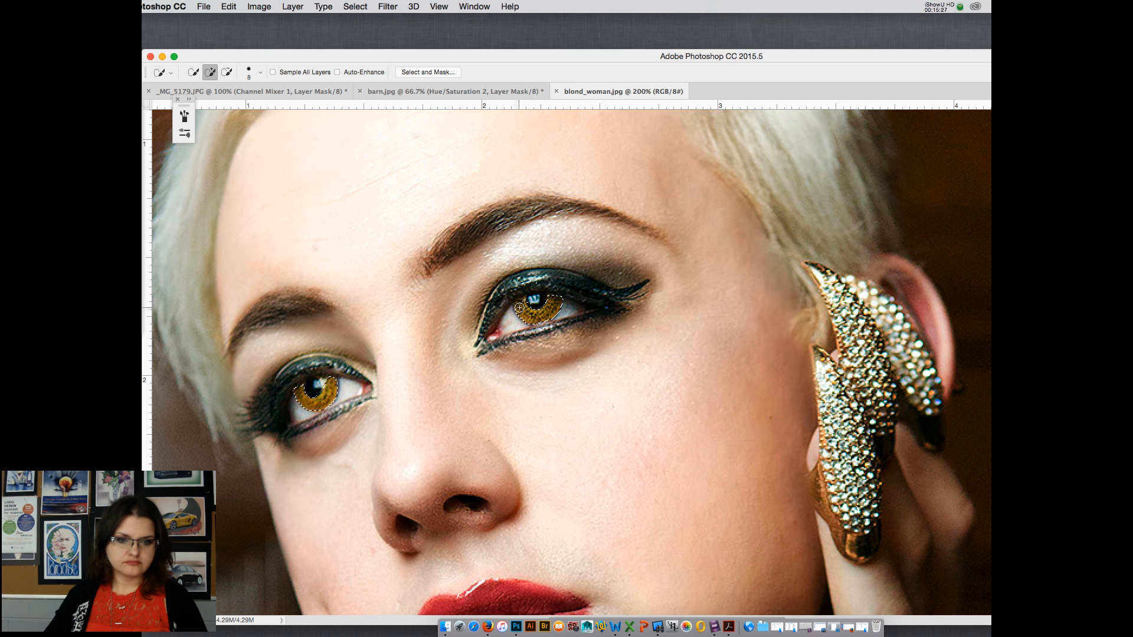
drag(544, 299, 525, 301)
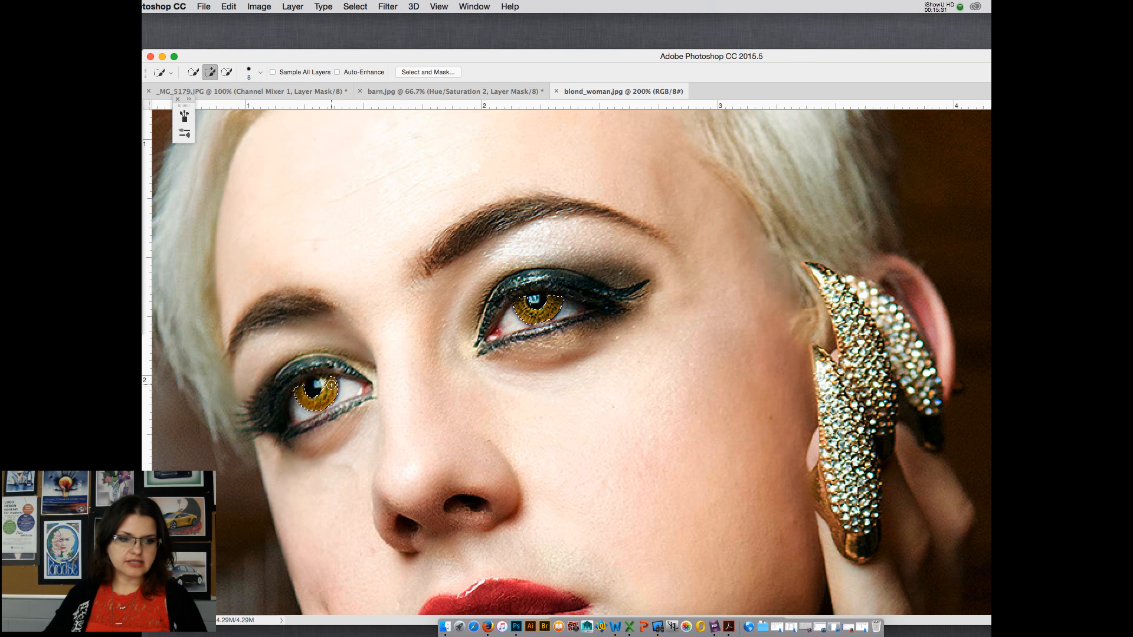
Step: Subtract the right pupil from the iris selection with the Lasso in Alt mode
key(l)
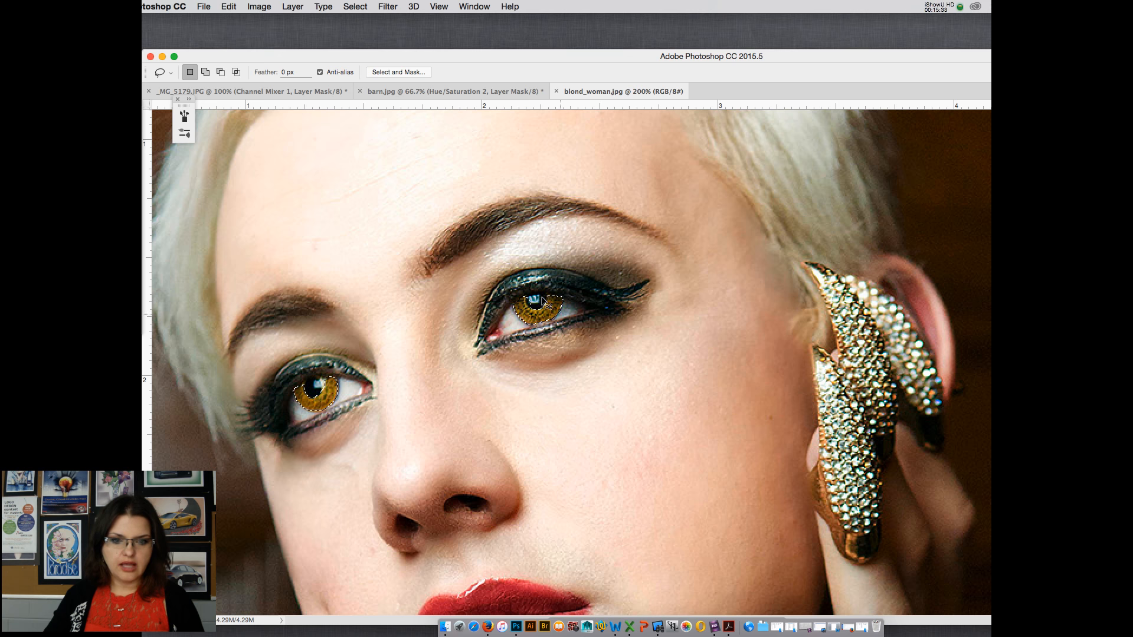
key(alt)
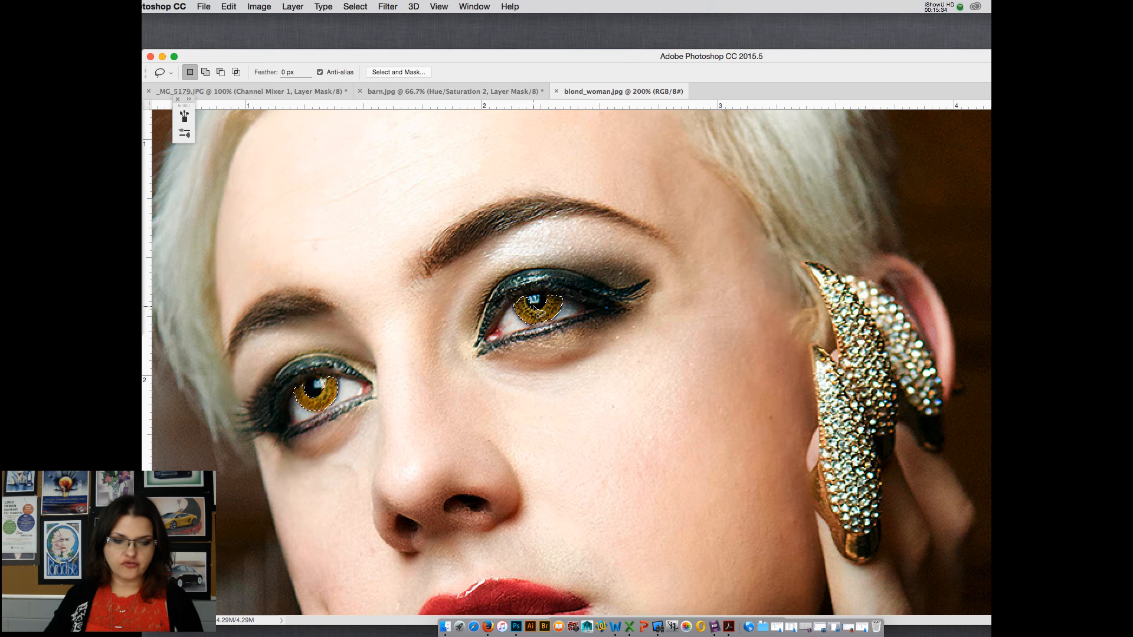
key(alt)
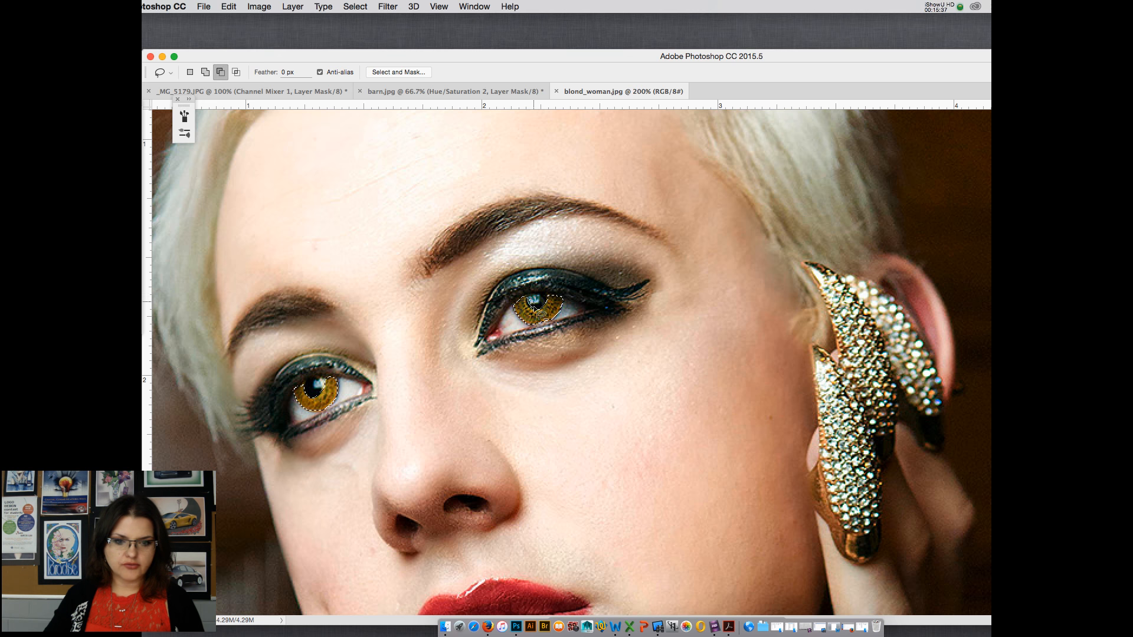
drag(534, 307, 531, 304)
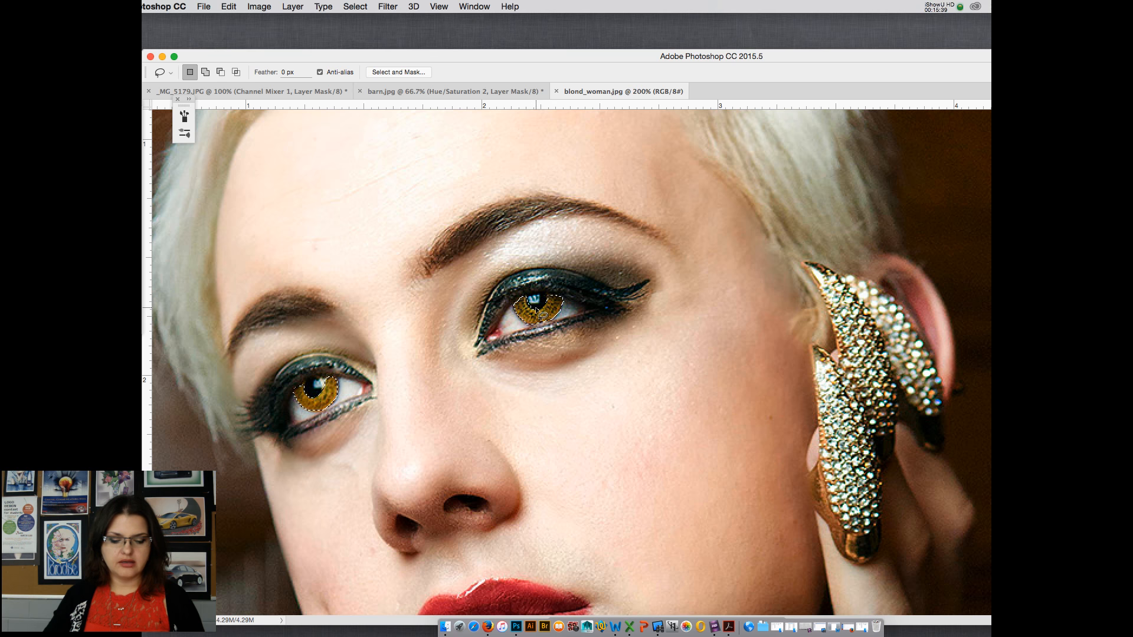
key(alt)
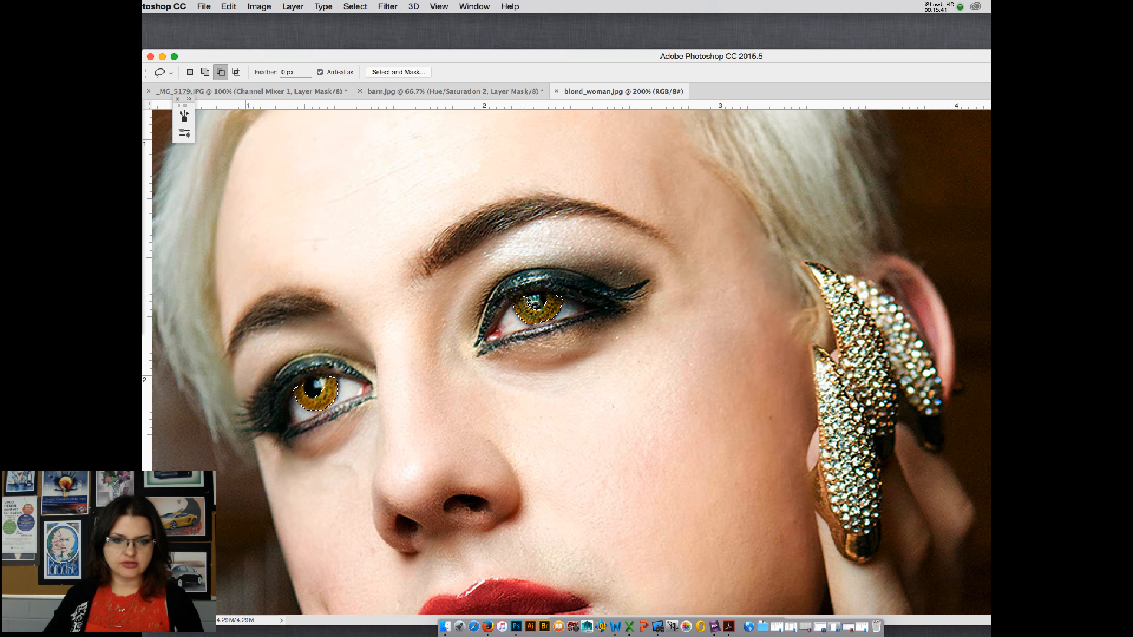
drag(526, 301, 526, 308)
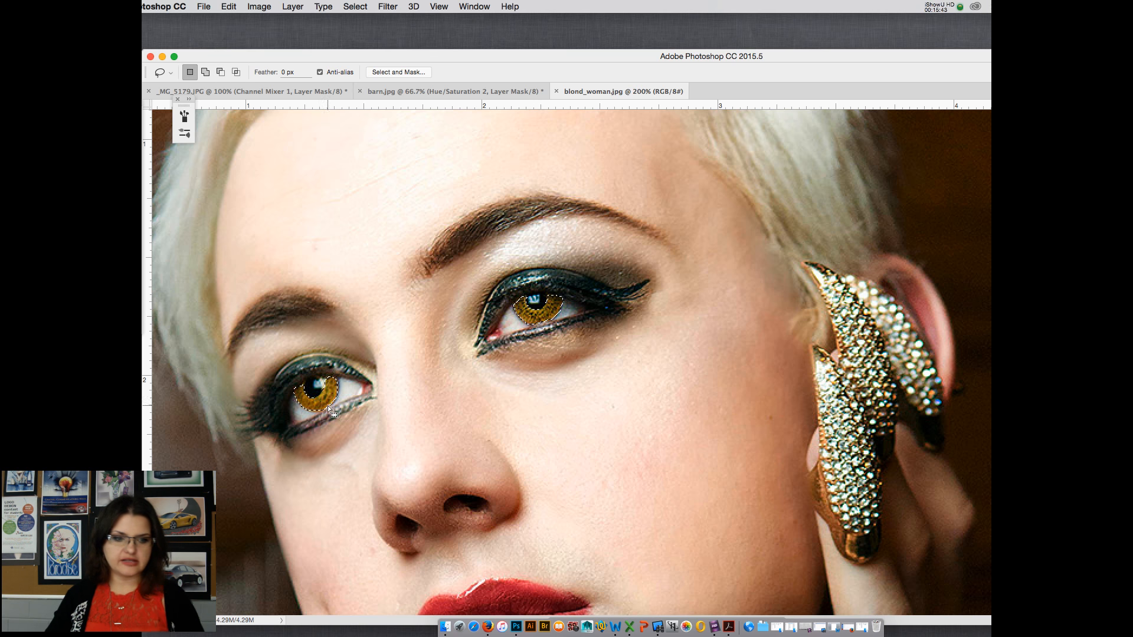
Step: Add the missed parts of the left iris with Shift-Lasso, then zoom out to check
key(shift)
drag(328, 406, 352, 384)
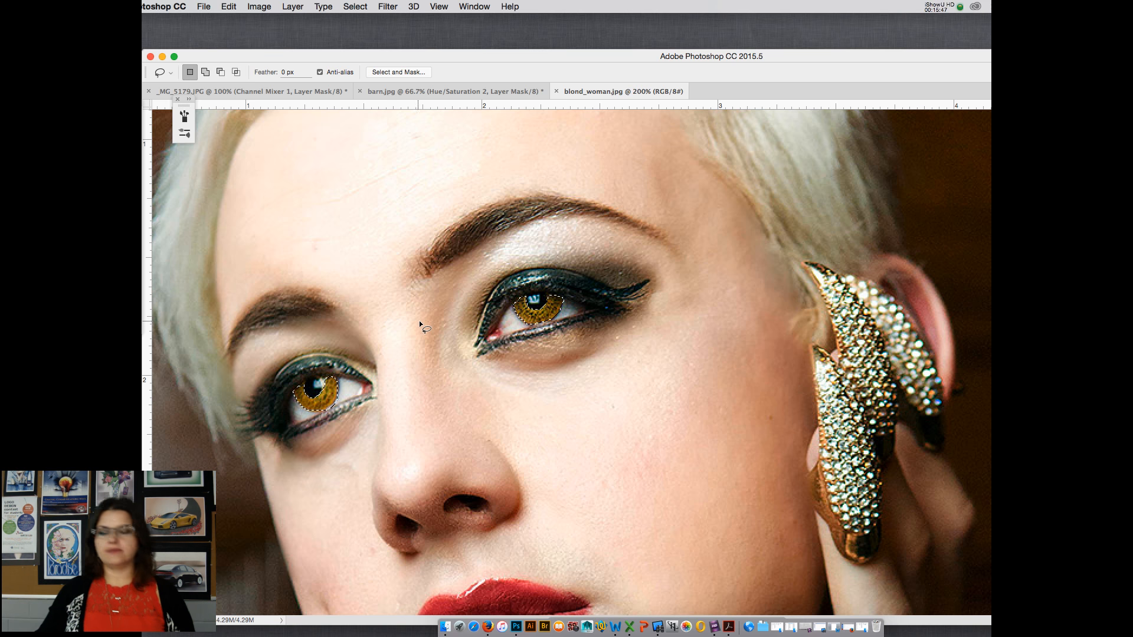
key(alt)
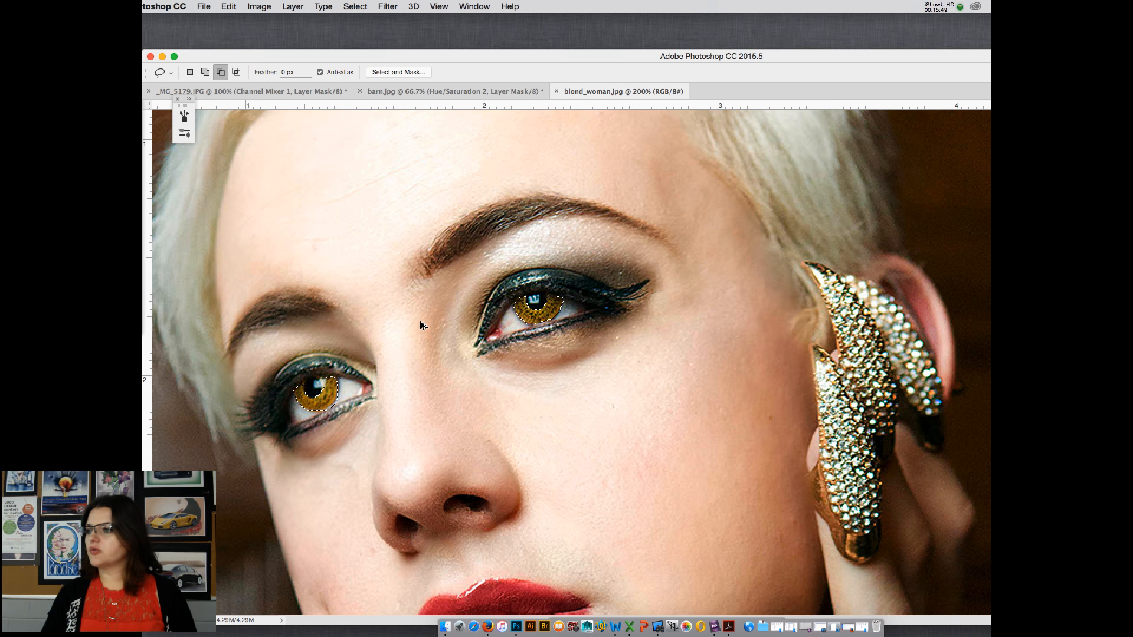
key(super+minus)
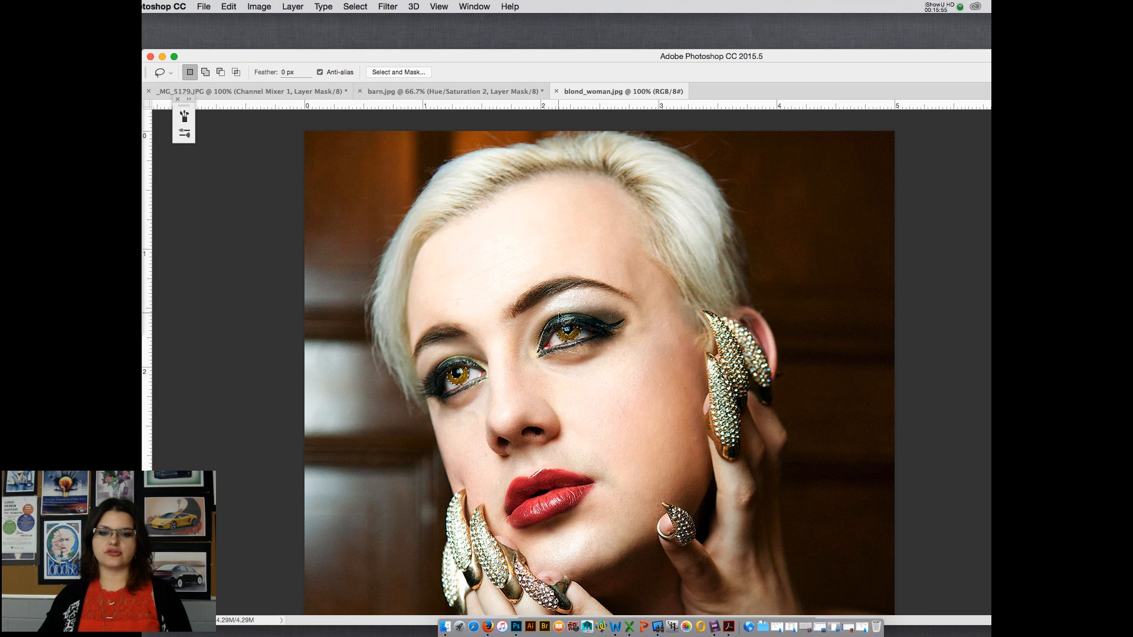
key(super+plus)
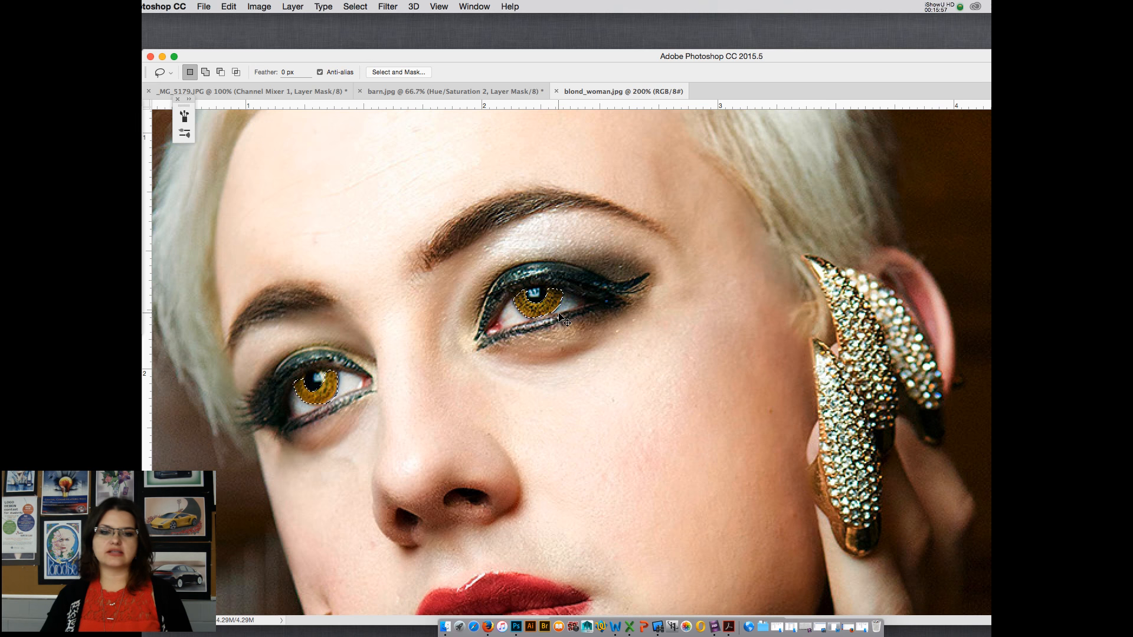
key(alt)
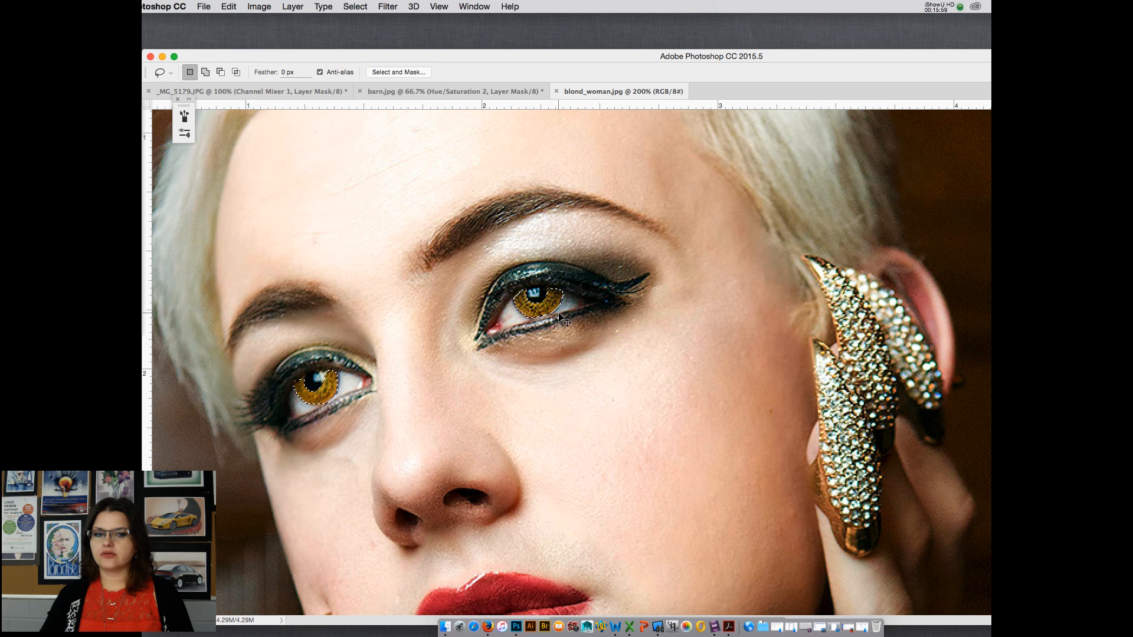
key(super+minus)
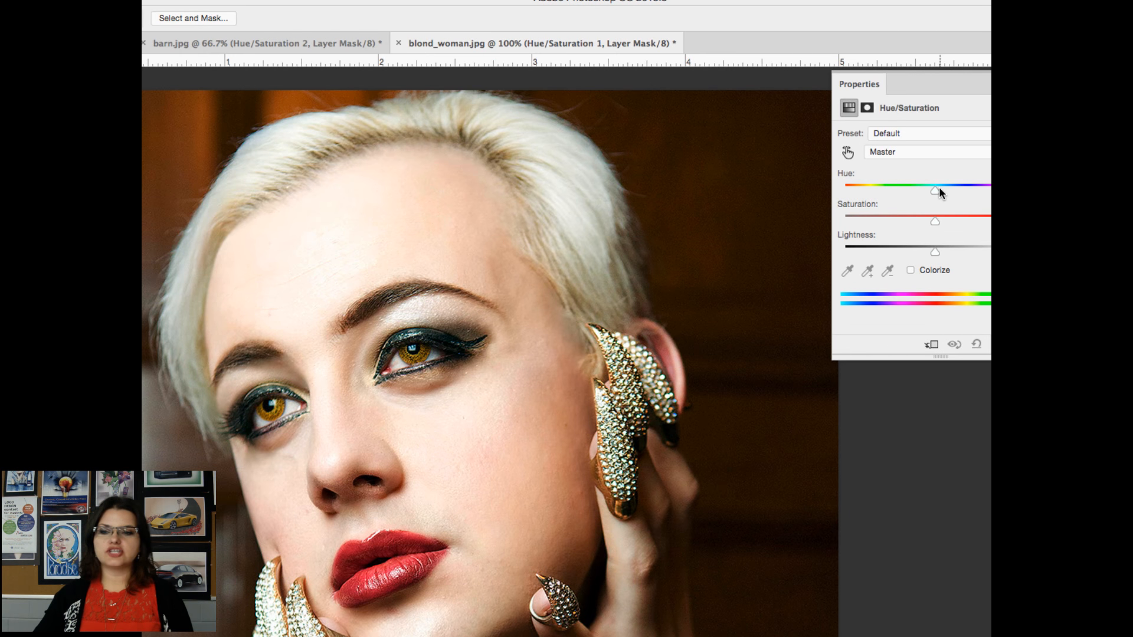
mouse_move(933, 189)
mouse_down()
mouse_move(1008, 189)
mouse_move(947, 189)
mouse_move(971, 190)
mouse_up()
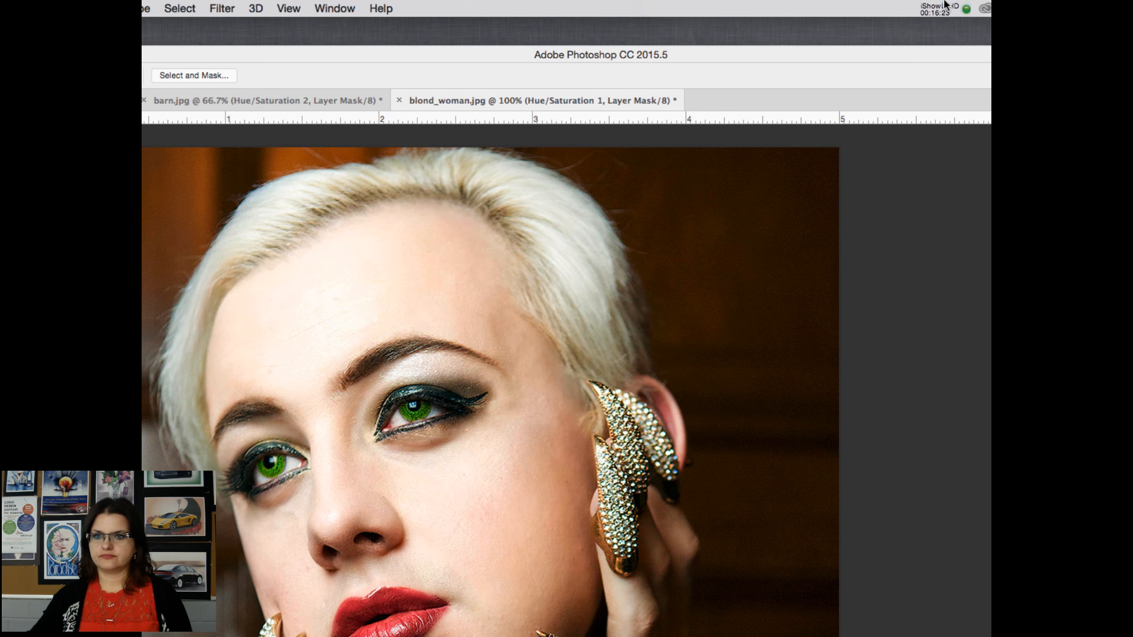
click(944, 8)
click(953, 57)
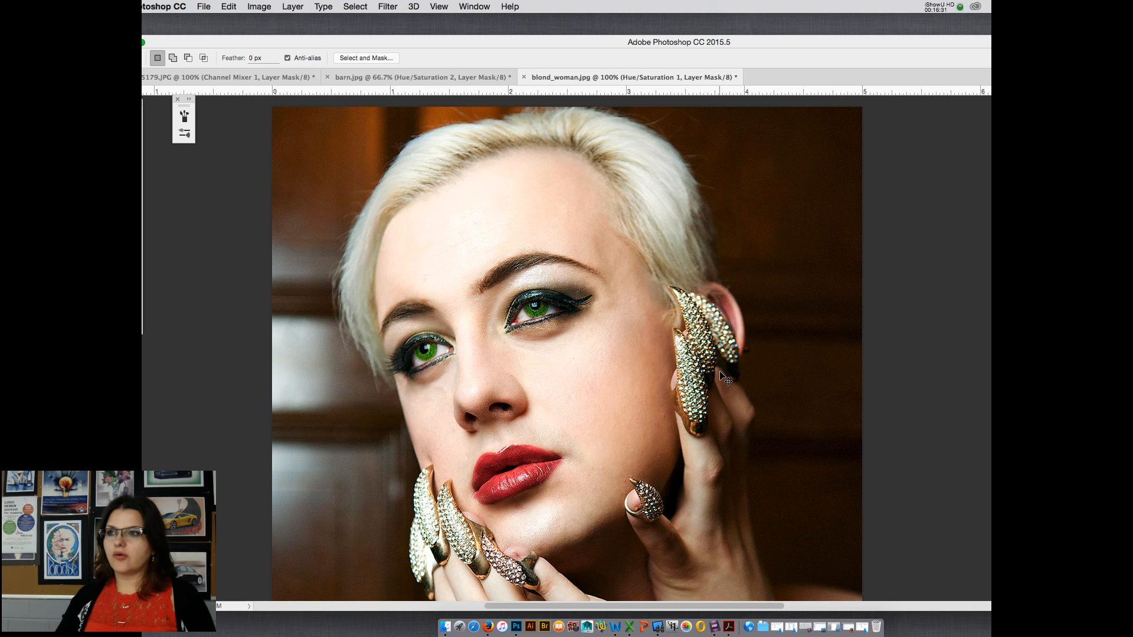
Step: At 200% zoom, quick-select the upper and lower lips
key(super+plus)
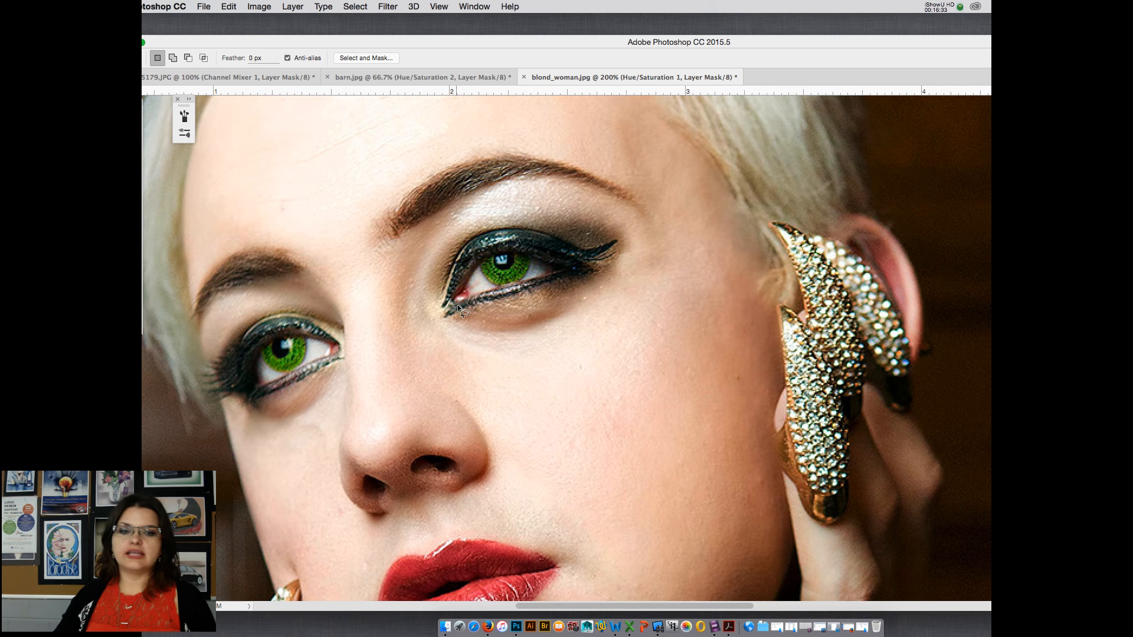
scroll(460, 309, down, 3)
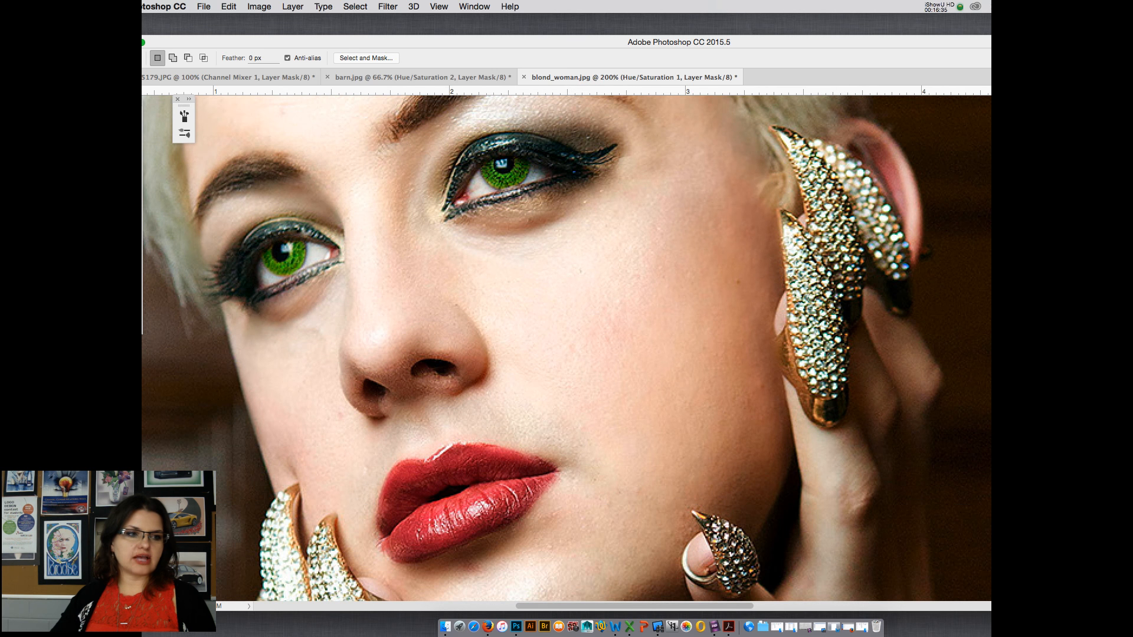
key(w)
scroll(456, 325, down, 1)
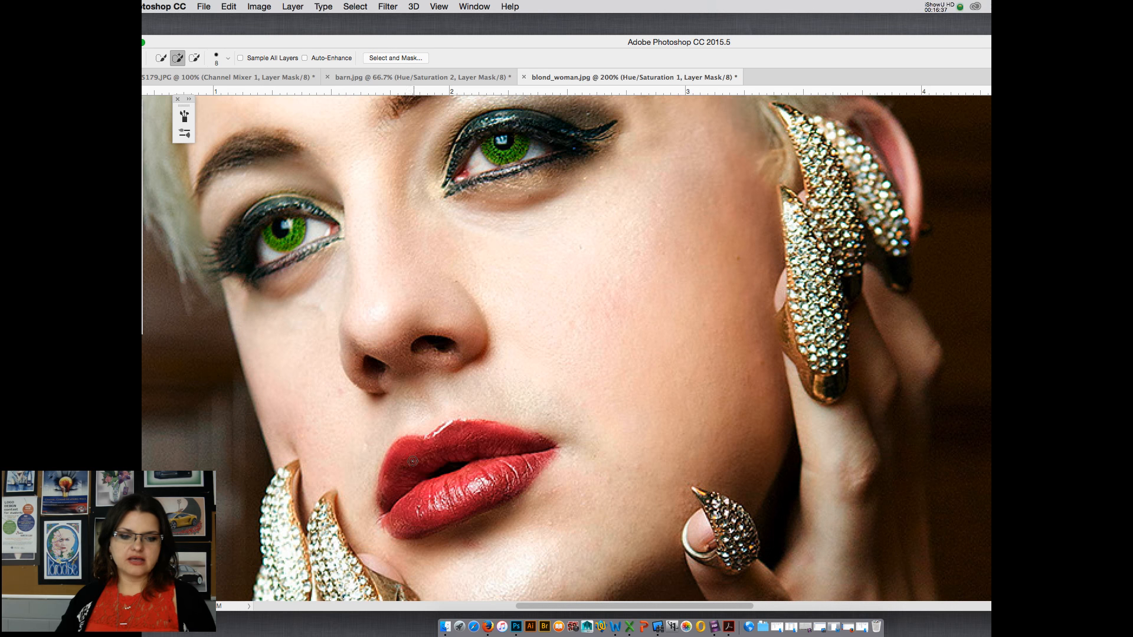
click(413, 463)
scroll(436, 321, down, 3)
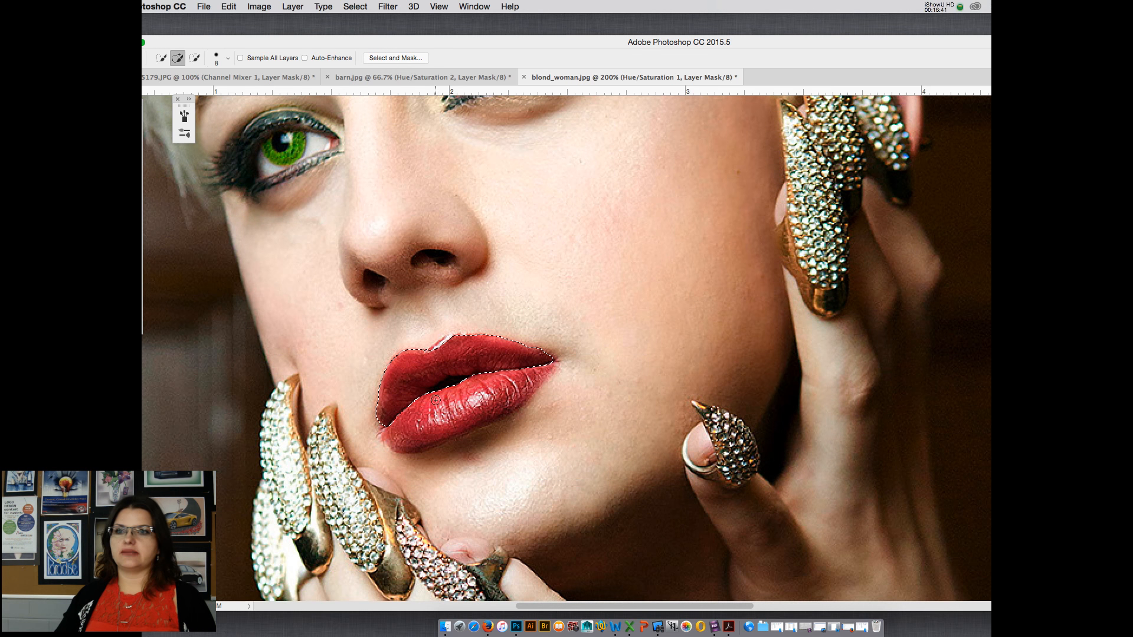
mouse_move(430, 408)
mouse_down()
mouse_move(459, 412)
mouse_move(513, 392)
mouse_move(440, 460)
mouse_move(513, 430)
mouse_move(487, 449)
mouse_up()
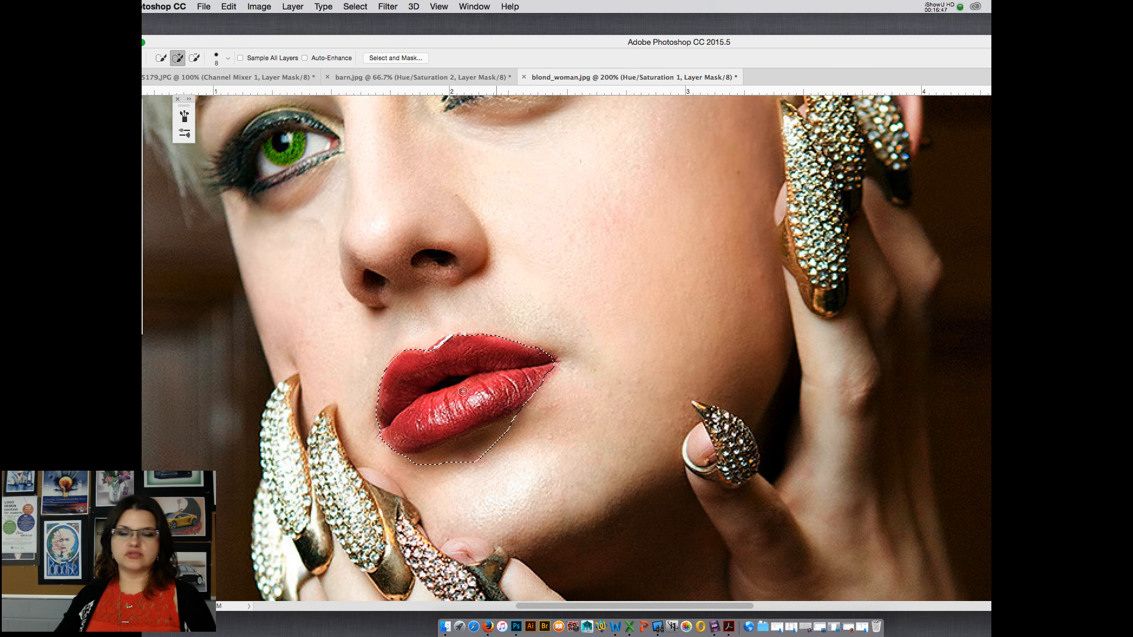
Step: Lasso-trim excess below the lower lip, add the upper lip's top edge, and refine both corners
key(l)
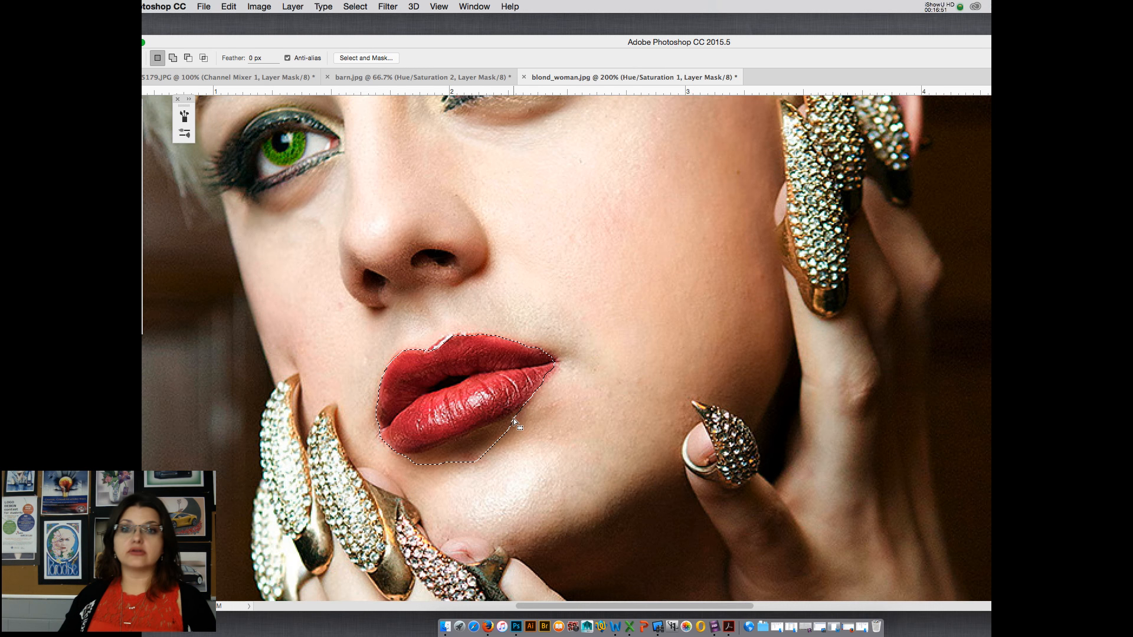
mouse_move(517, 418)
mouse_down()
mouse_move(410, 467)
mouse_move(530, 441)
mouse_move(522, 423)
mouse_up()
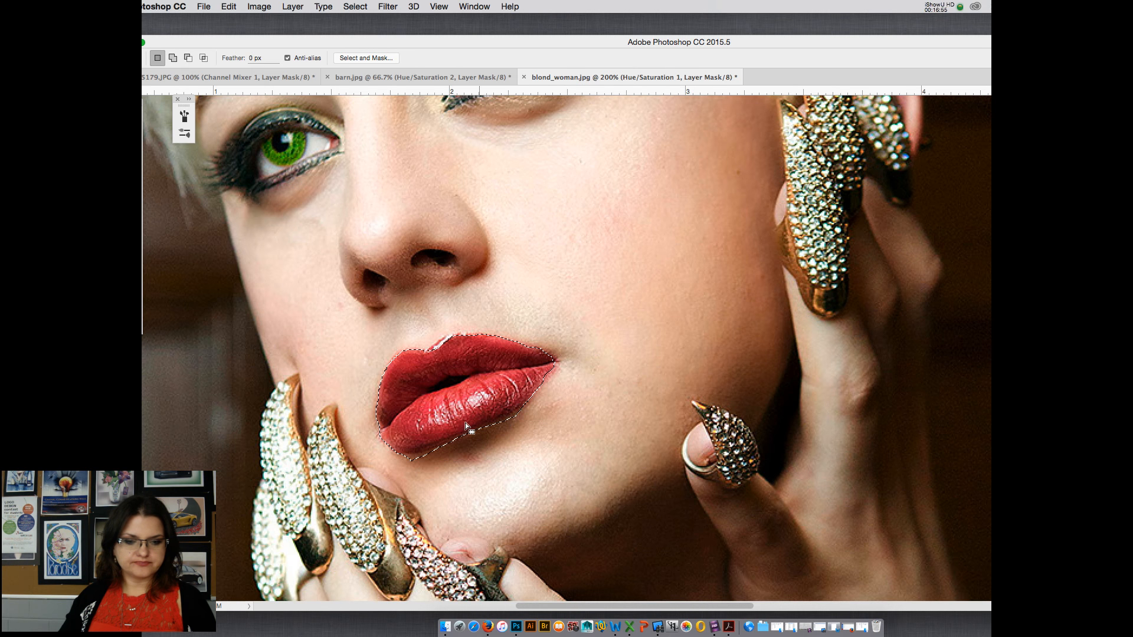
drag(428, 453, 425, 455)
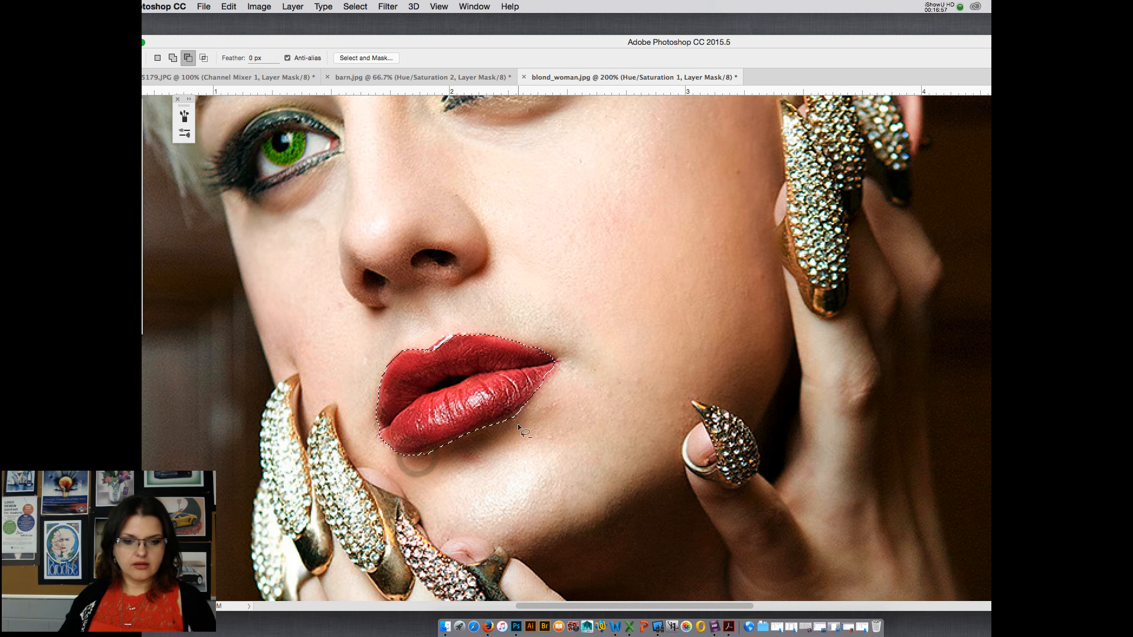
drag(519, 425, 512, 417)
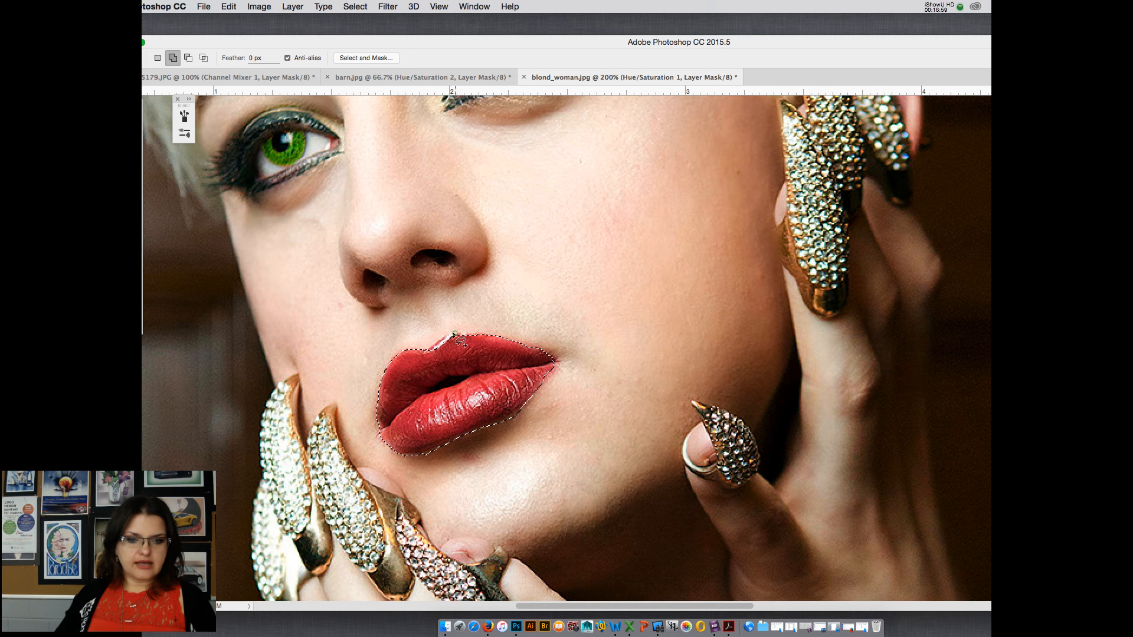
drag(453, 334, 432, 350)
drag(457, 333, 458, 334)
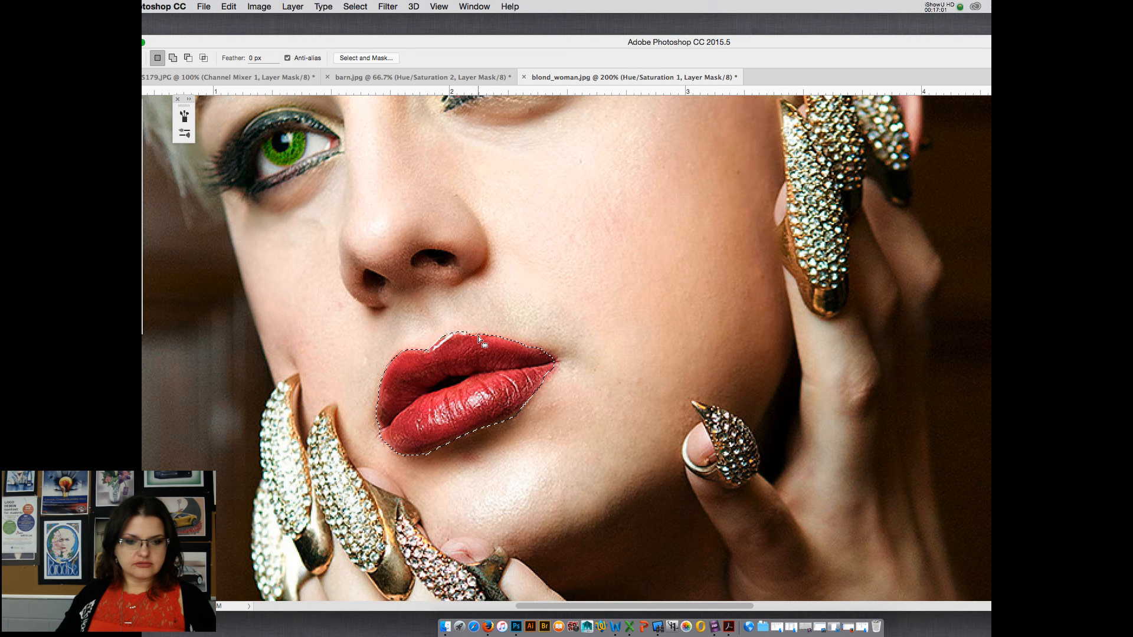
mouse_move(383, 425)
mouse_down()
mouse_move(383, 438)
mouse_move(376, 423)
mouse_up()
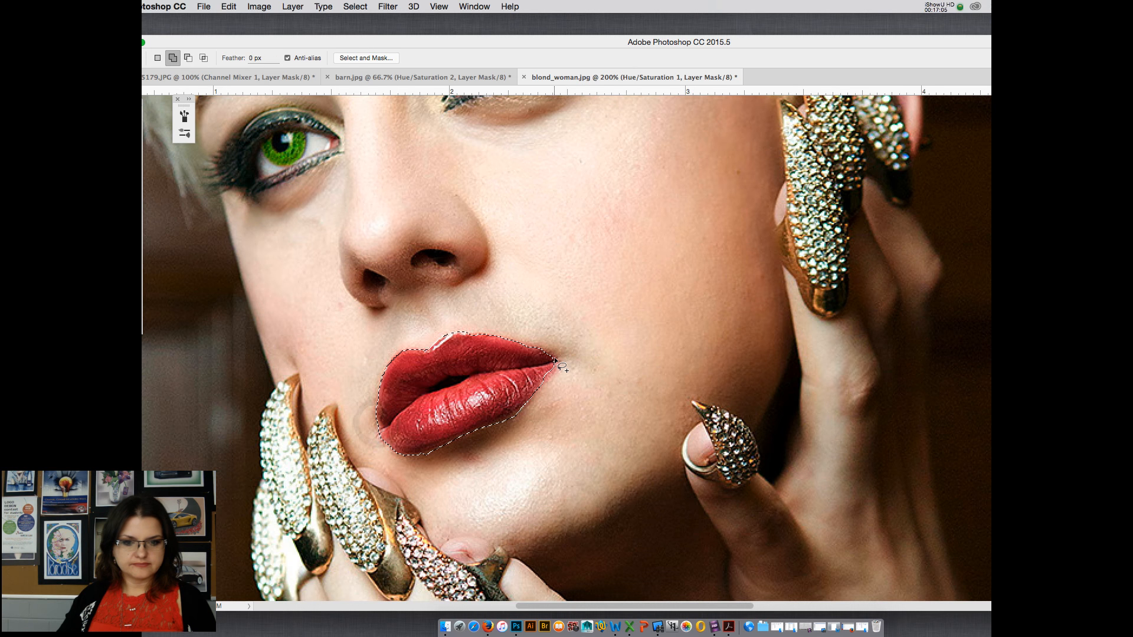
mouse_move(553, 357)
mouse_down()
mouse_move(519, 345)
mouse_move(557, 369)
mouse_move(525, 420)
mouse_move(561, 344)
mouse_move(569, 349)
mouse_move(525, 419)
mouse_move(554, 381)
mouse_move(552, 352)
mouse_up()
Step: Add the missing upper-left lip area to the selection
key(shift)
key(shift)
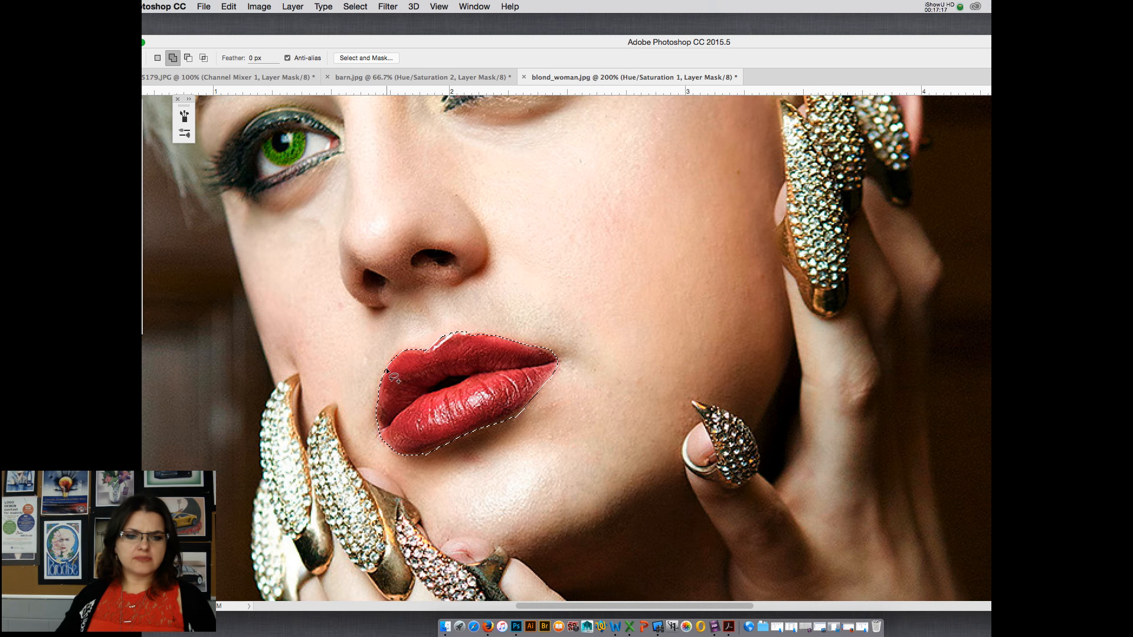
drag(384, 364, 435, 352)
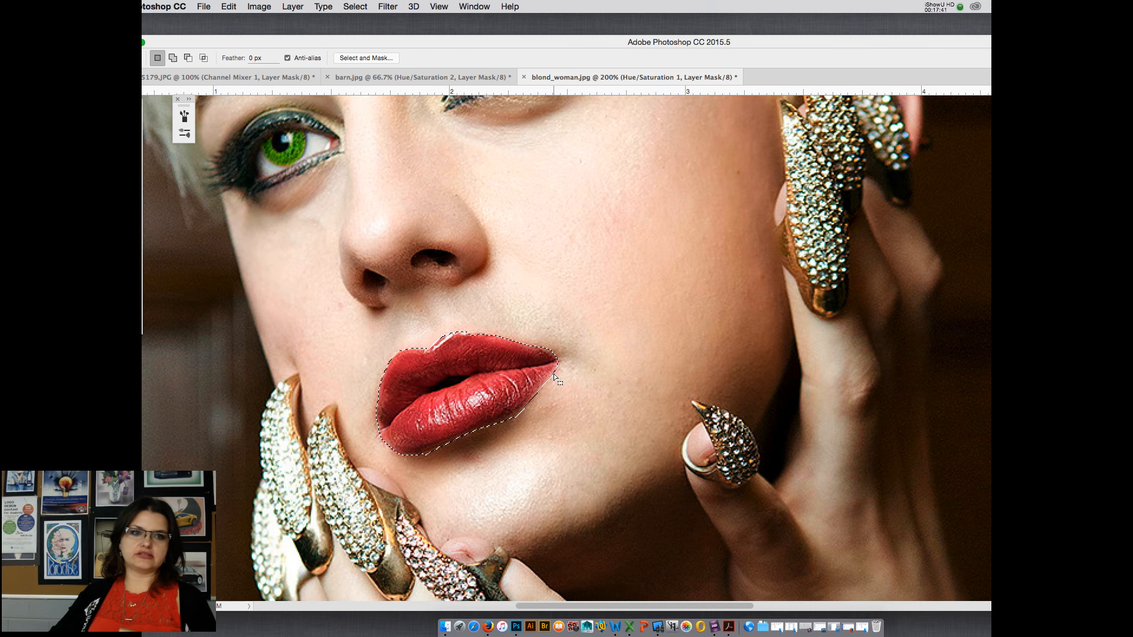
scroll(506, 366, down, 1)
scroll(505, 366, down, 2)
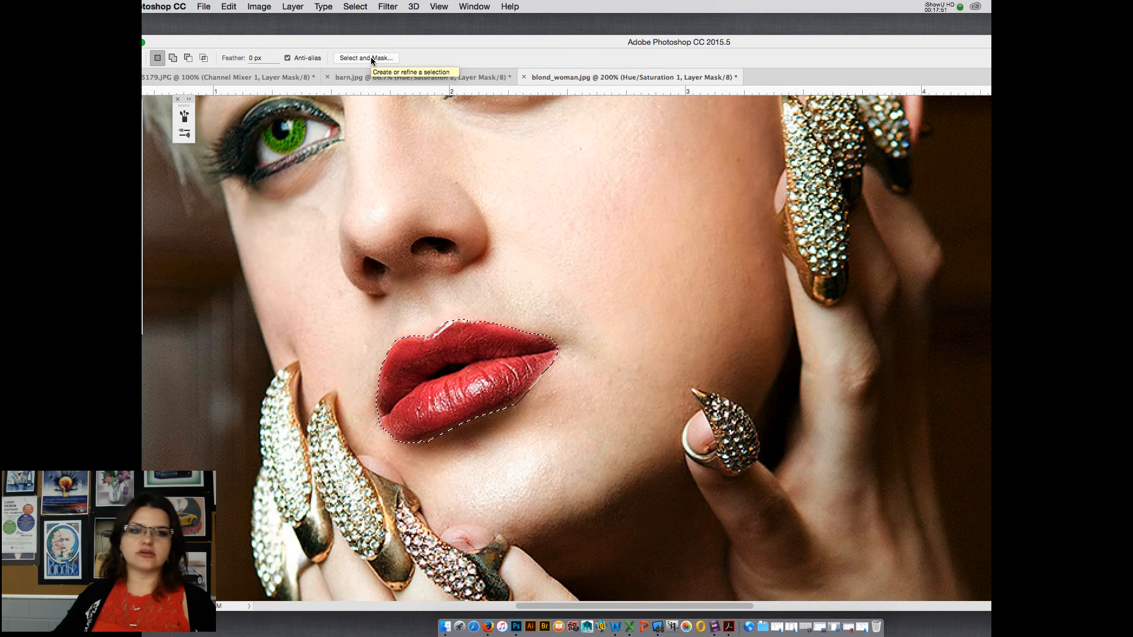
Step: Pass the lip selection through Select and Mask, keeping it active
click(372, 58)
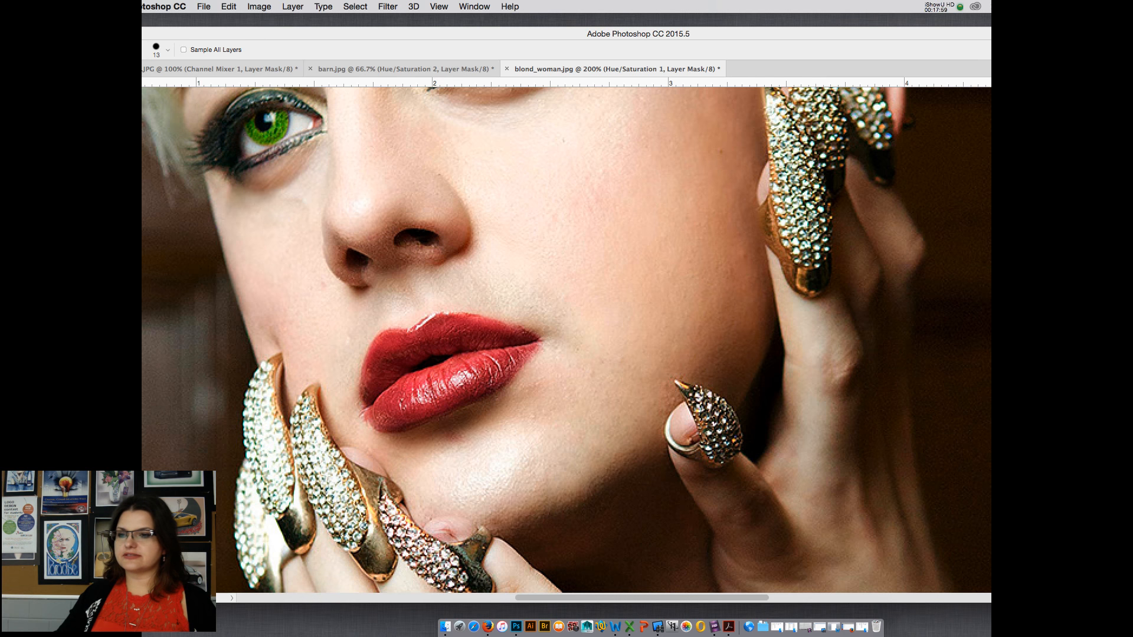
key(Escape)
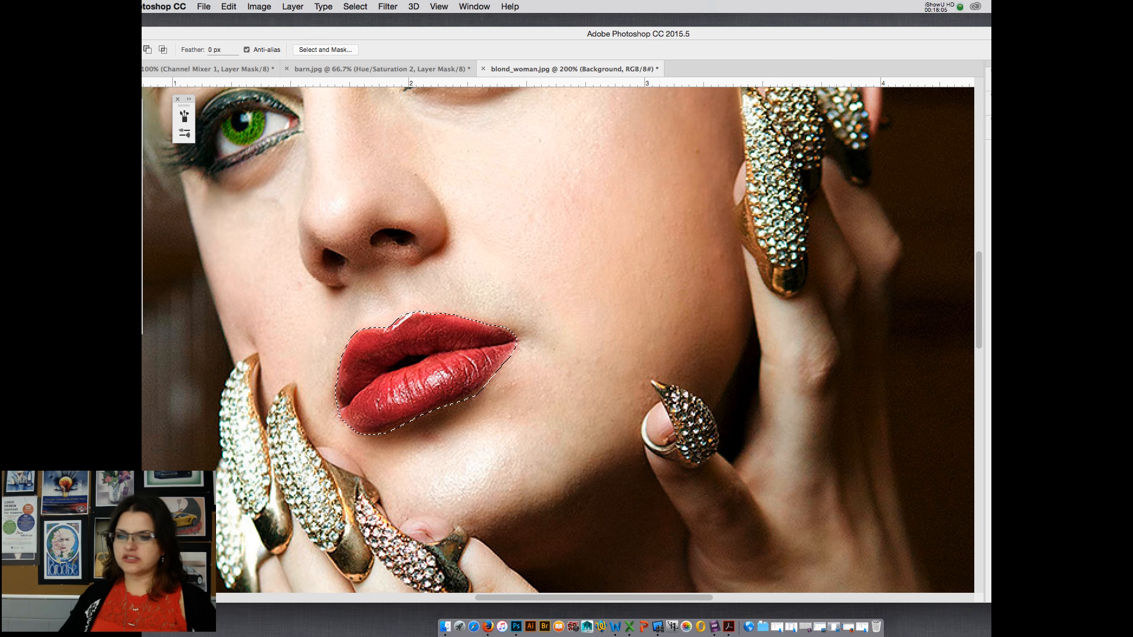
click(333, 50)
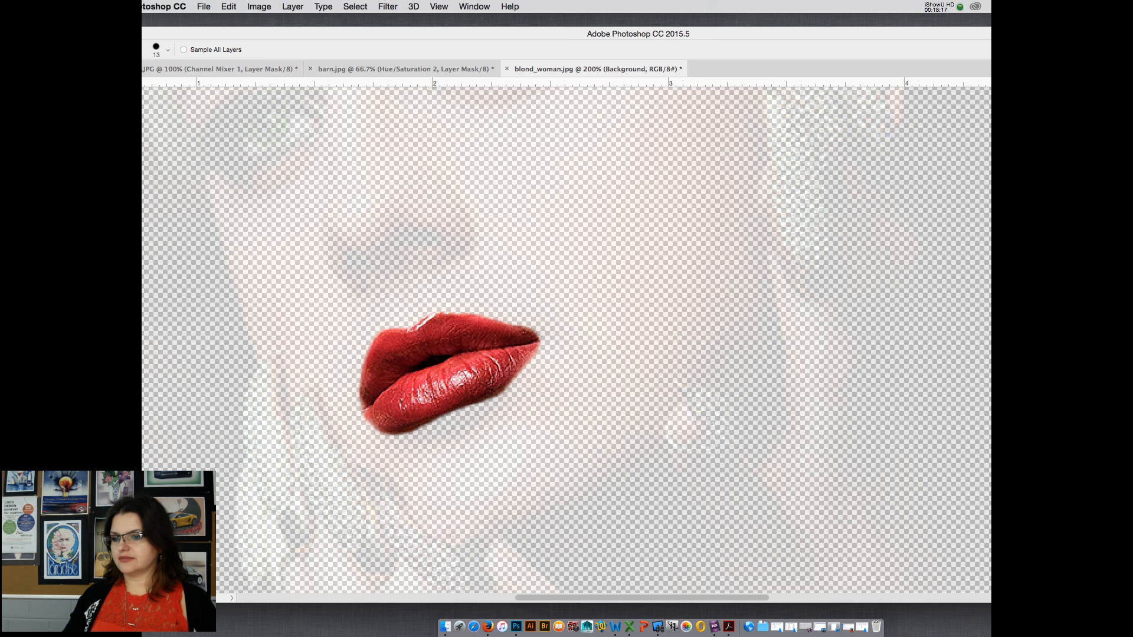
key(Return)
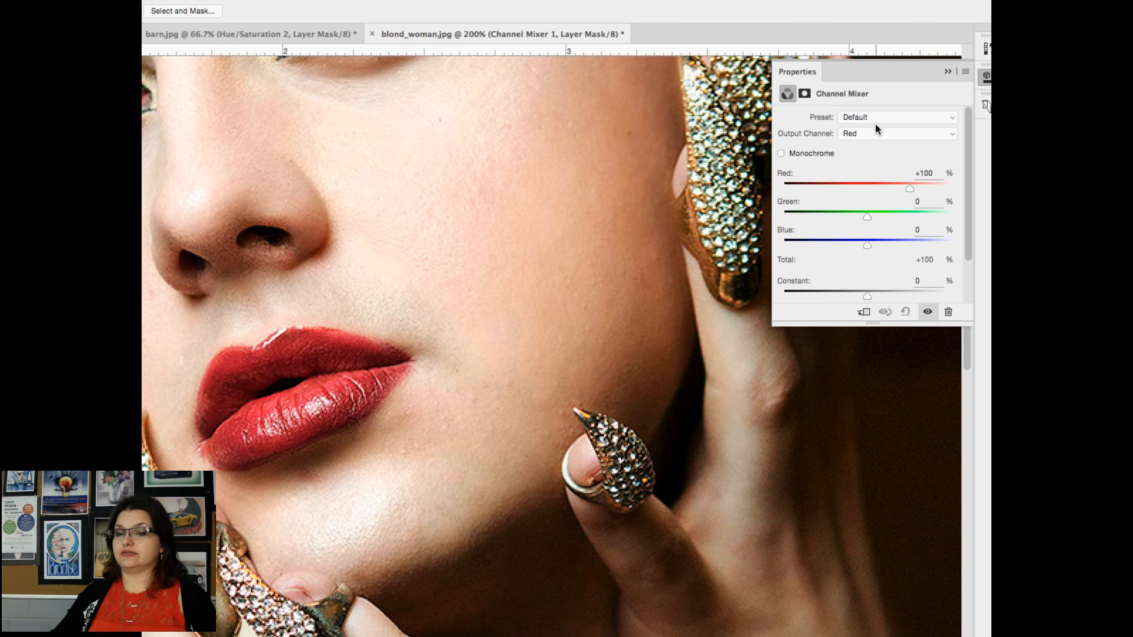
Step: For the Blue output channel, mix Red +123, Green +7 and Blue +55
click(854, 133)
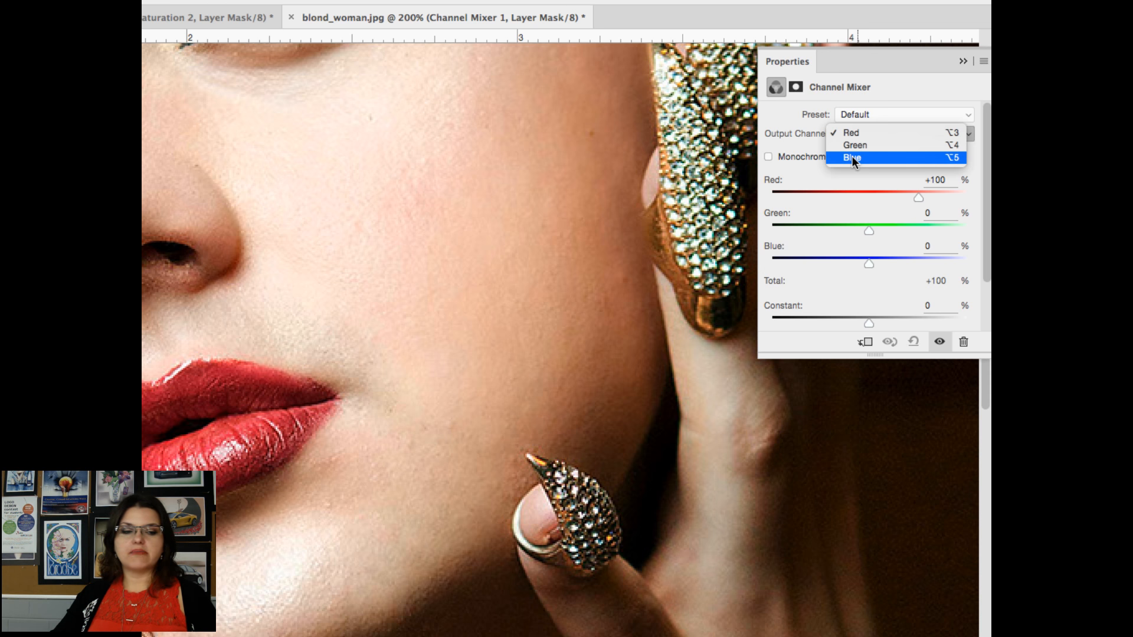
click(851, 157)
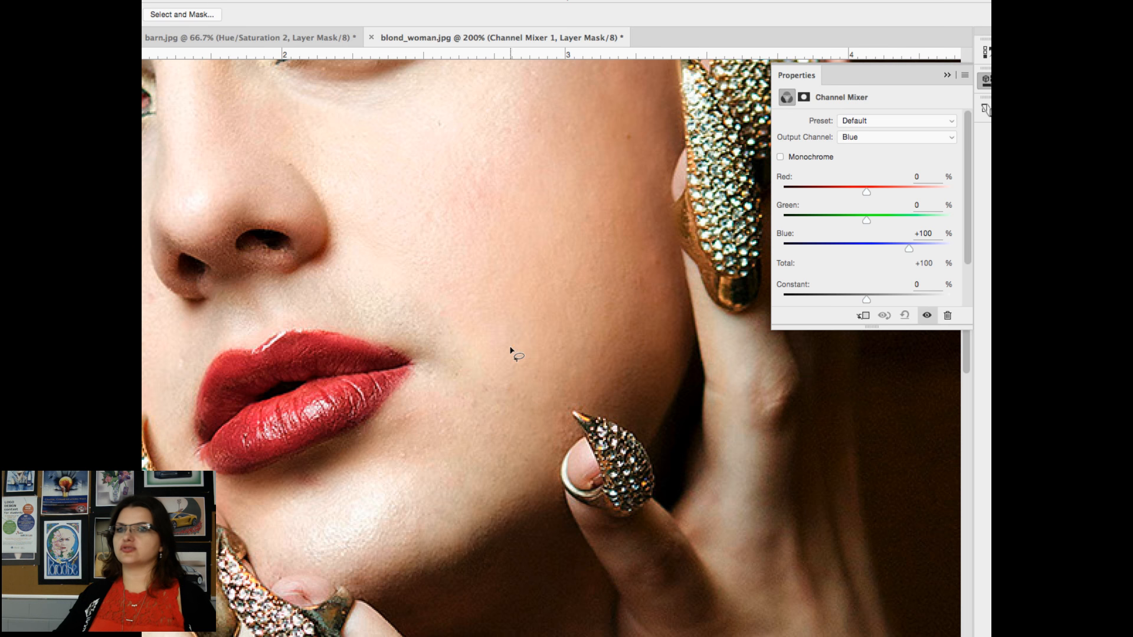
click(855, 135)
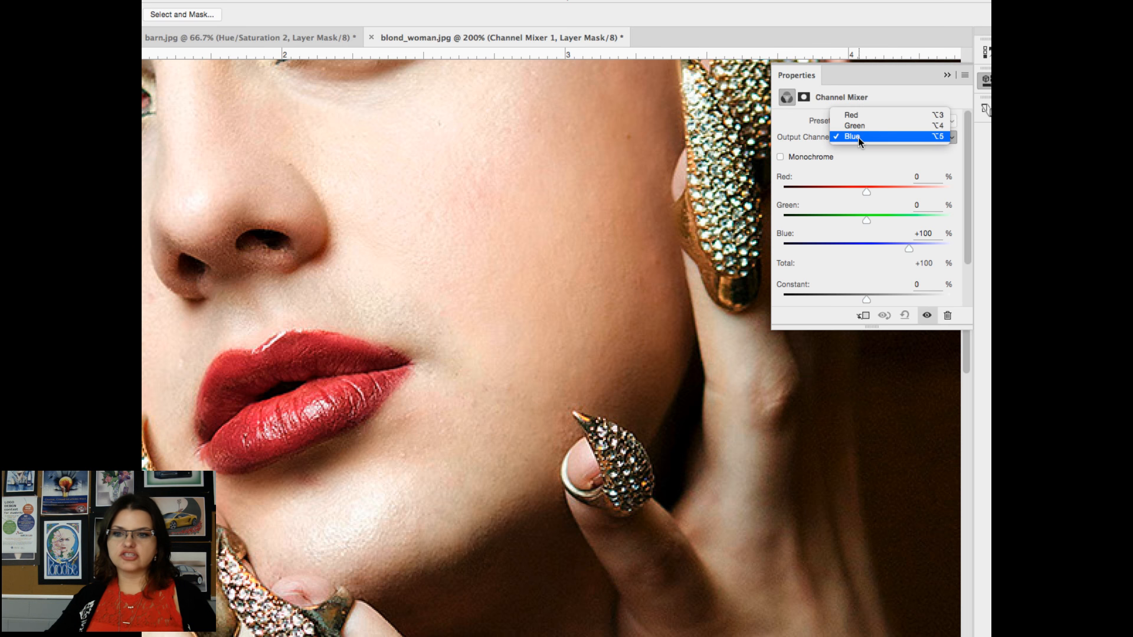
click(858, 136)
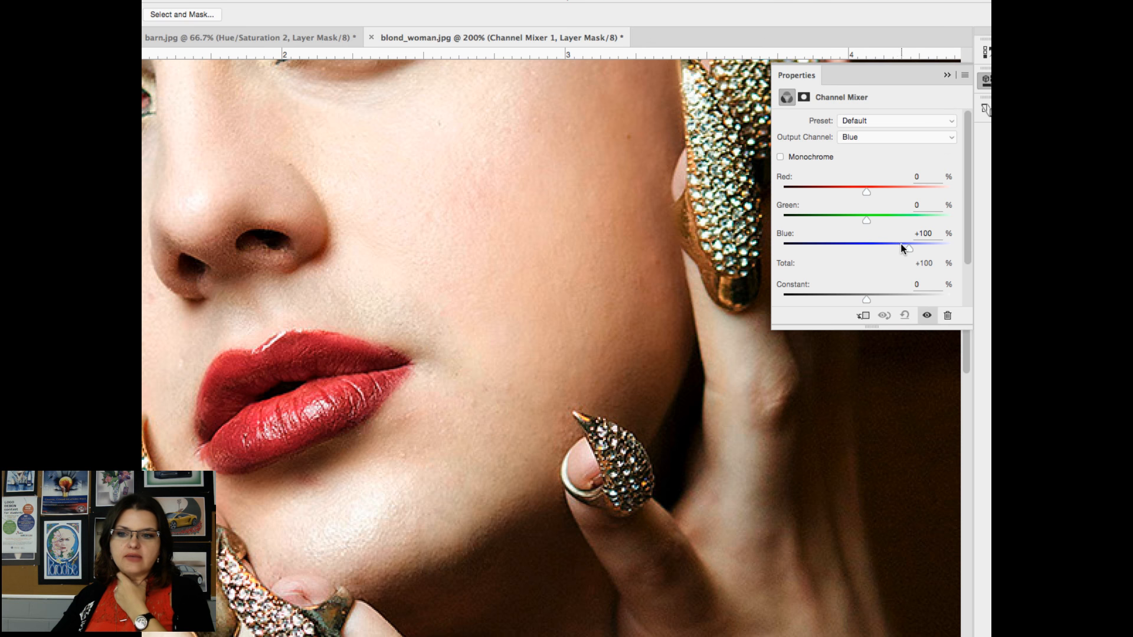
drag(907, 249, 911, 194)
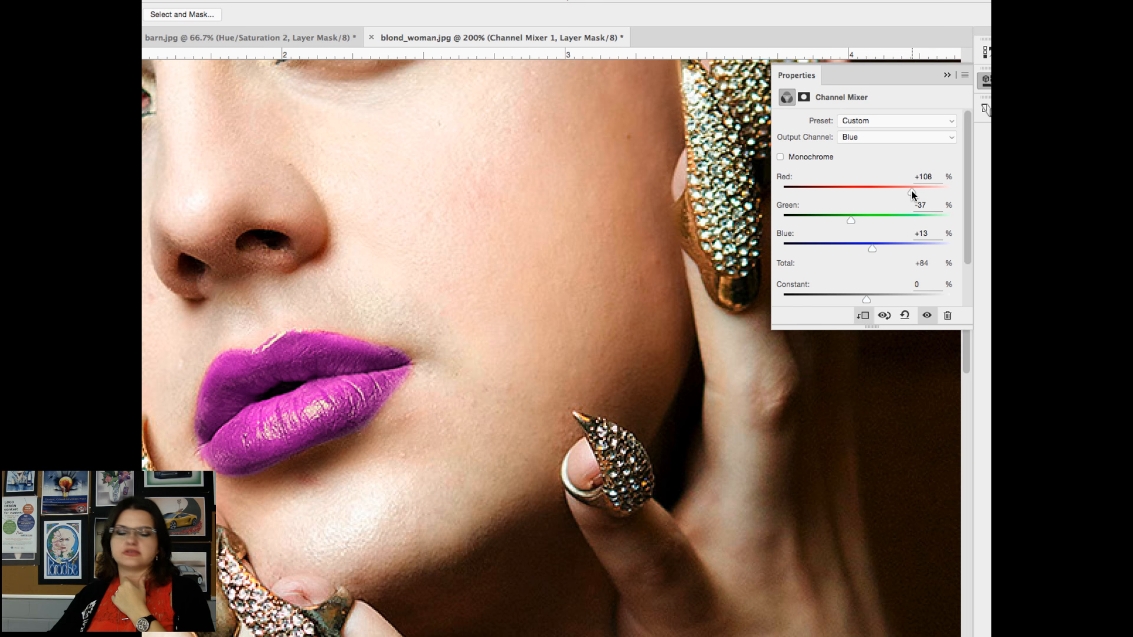
drag(911, 190, 919, 192)
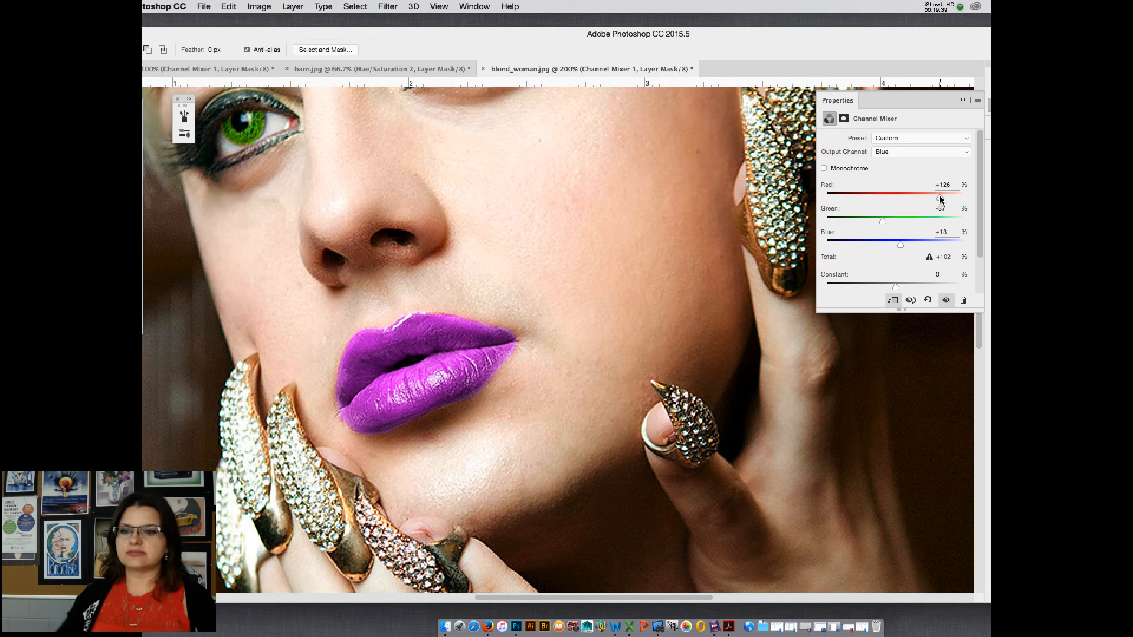
drag(944, 196, 946, 196)
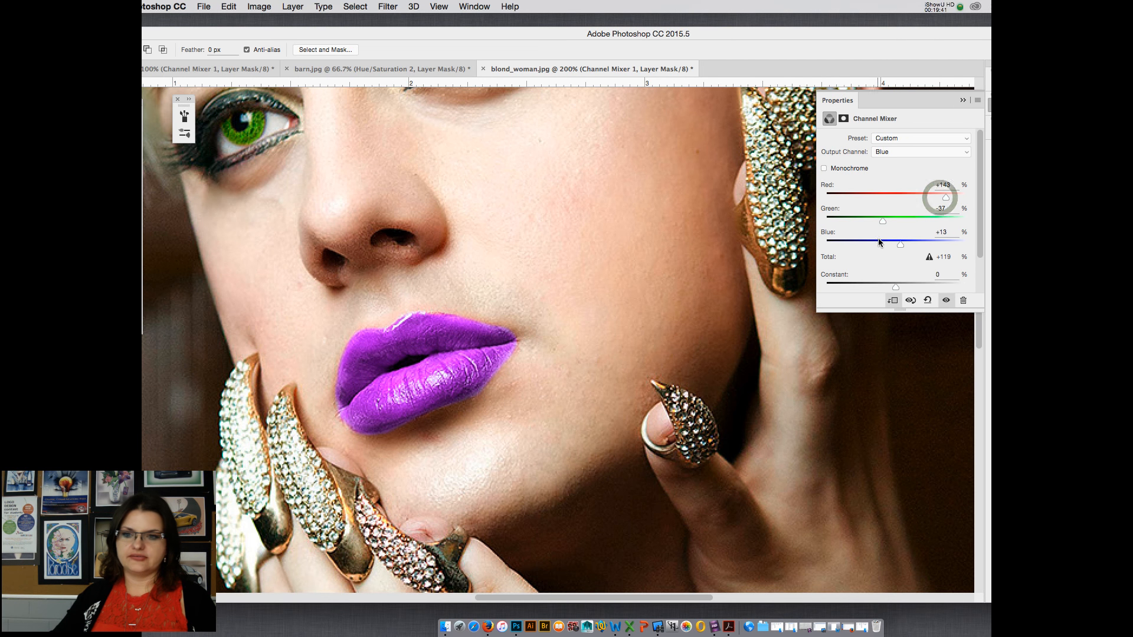
drag(886, 221, 899, 221)
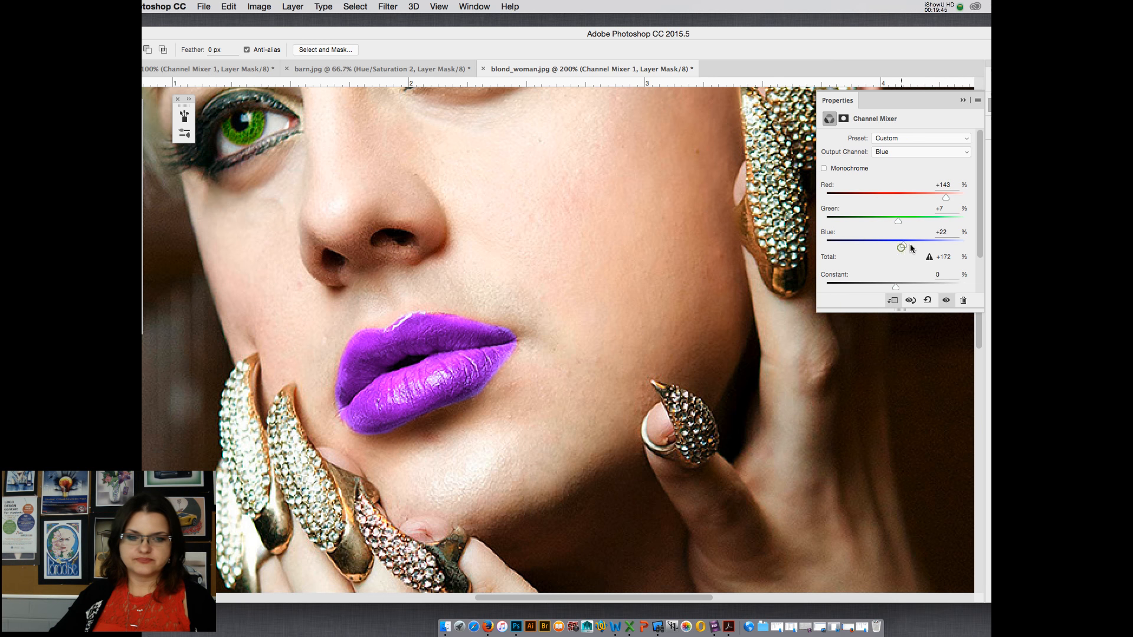
drag(910, 243, 913, 244)
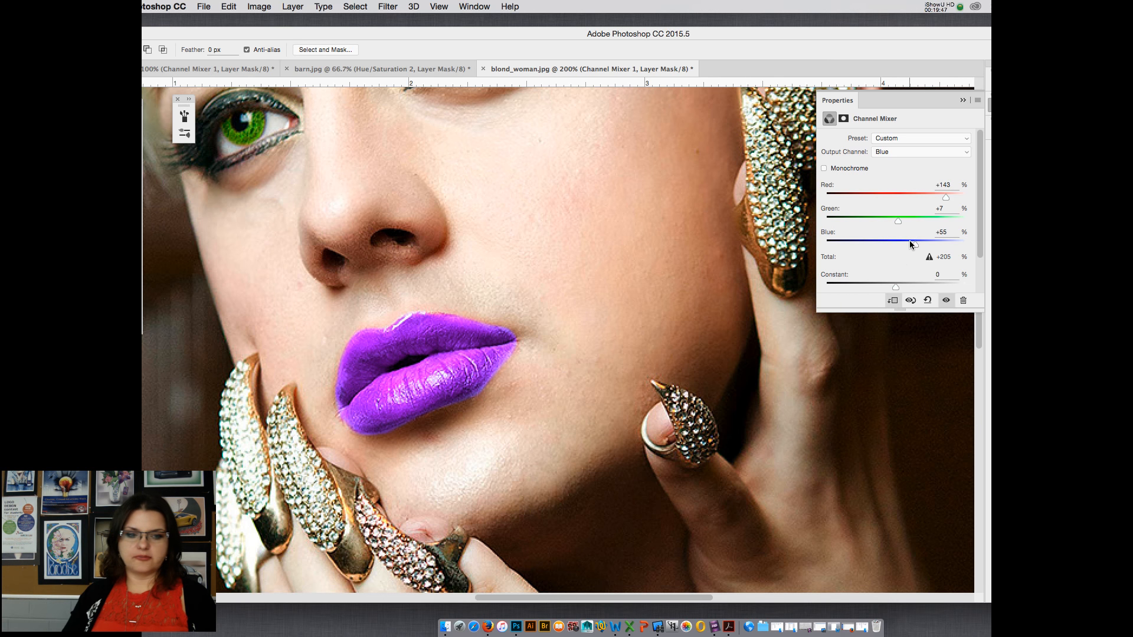
key(super+minus)
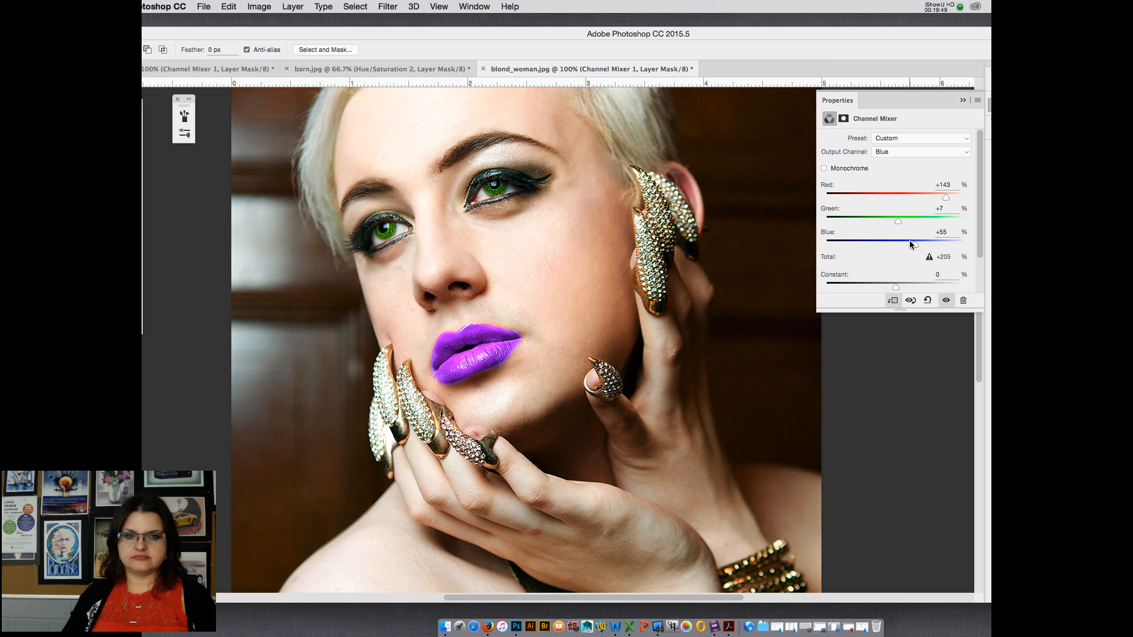
key(super+plus)
drag(946, 197, 938, 198)
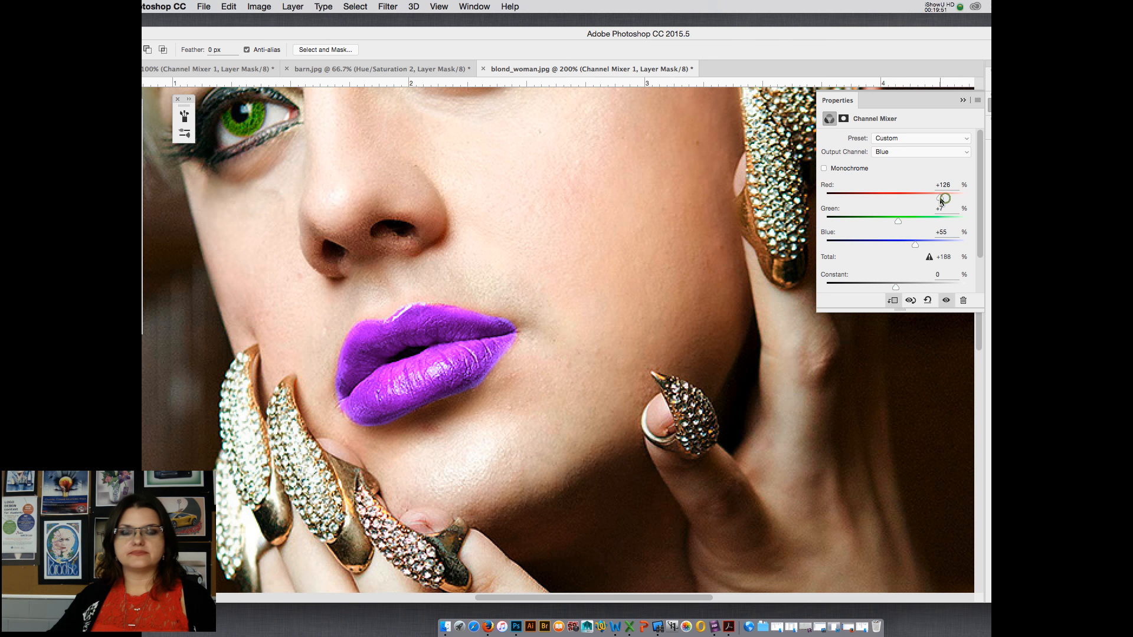
Step: Switch the Channel Mixer output channel to Red
click(942, 7)
click(948, 42)
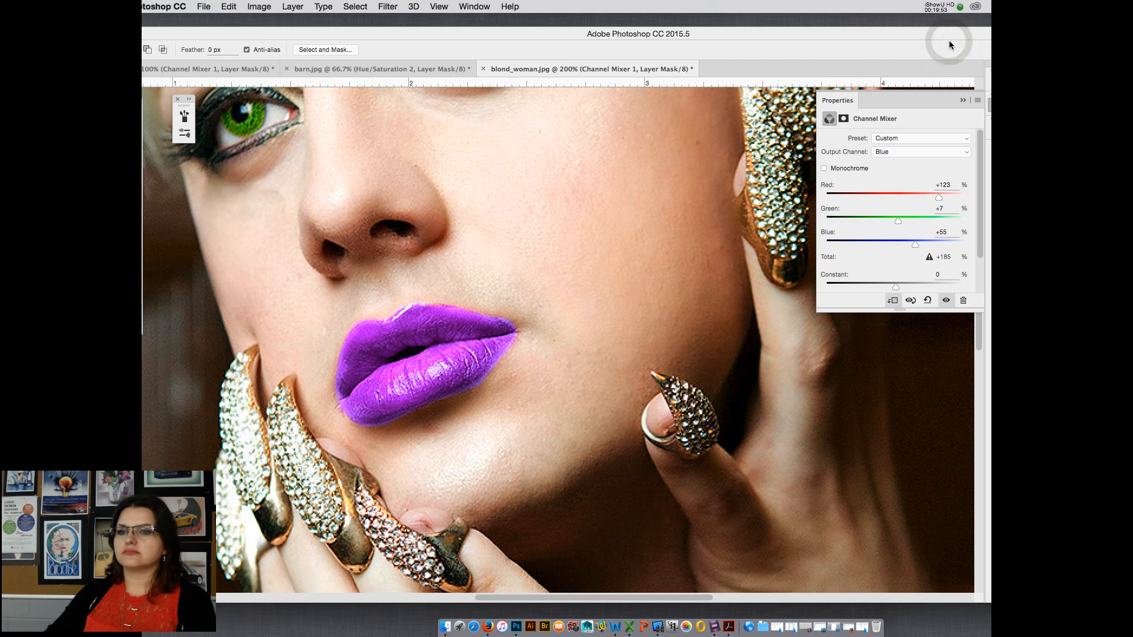
click(902, 153)
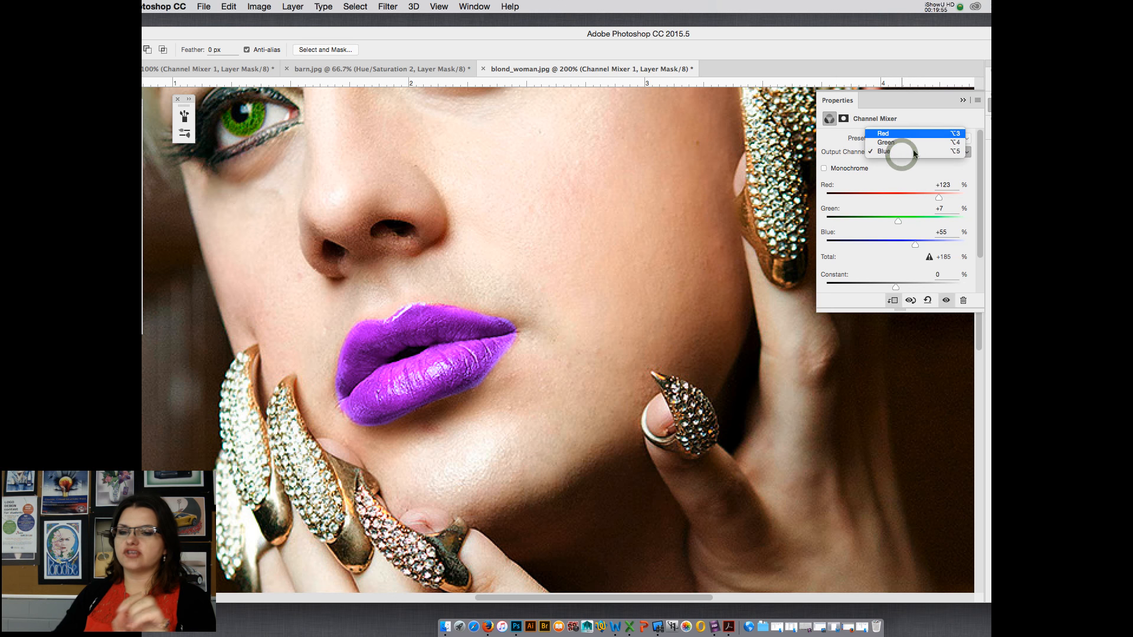
click(899, 134)
Step: Mix the Red output to Red +89 and Blue +3 for purple lips, then collapse Properties
drag(929, 196, 894, 196)
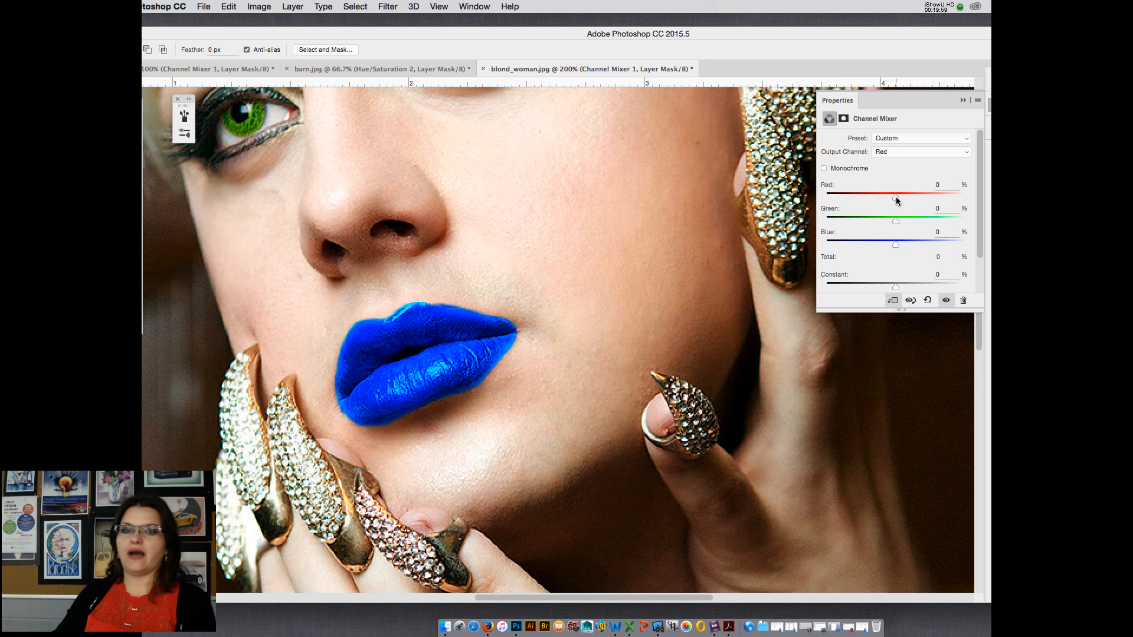
drag(895, 196, 928, 196)
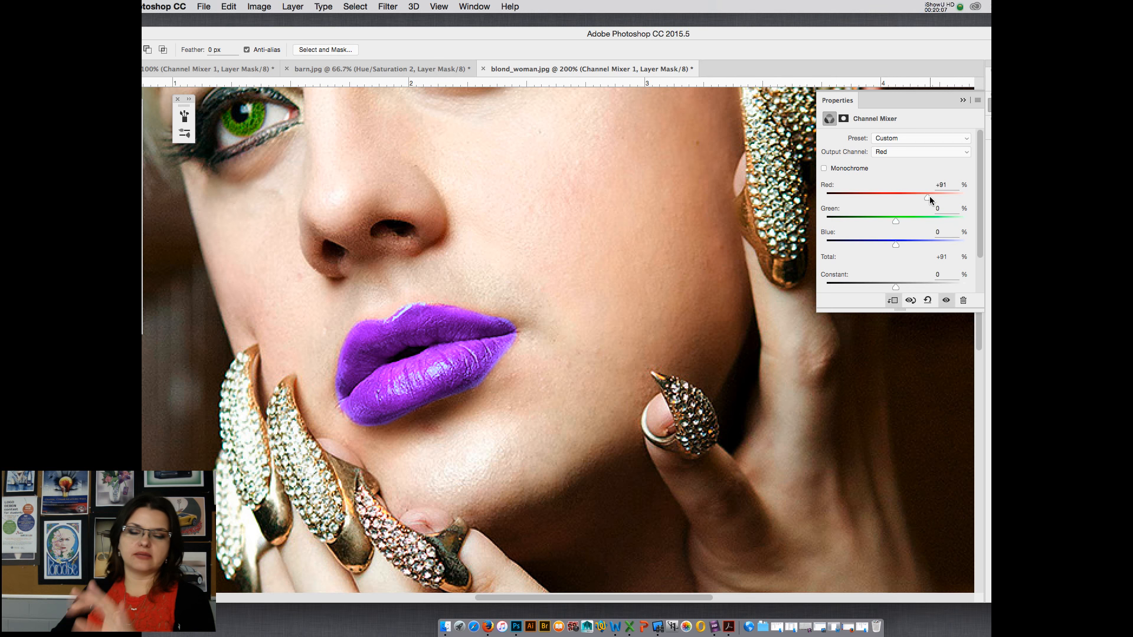
drag(896, 223, 870, 226)
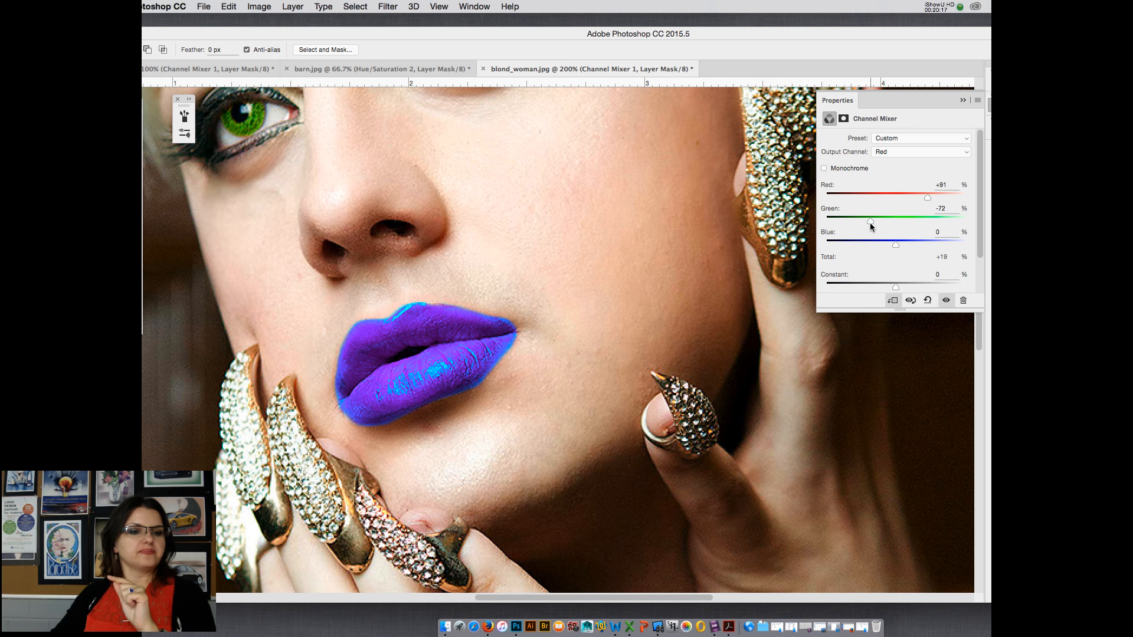
drag(870, 222, 898, 222)
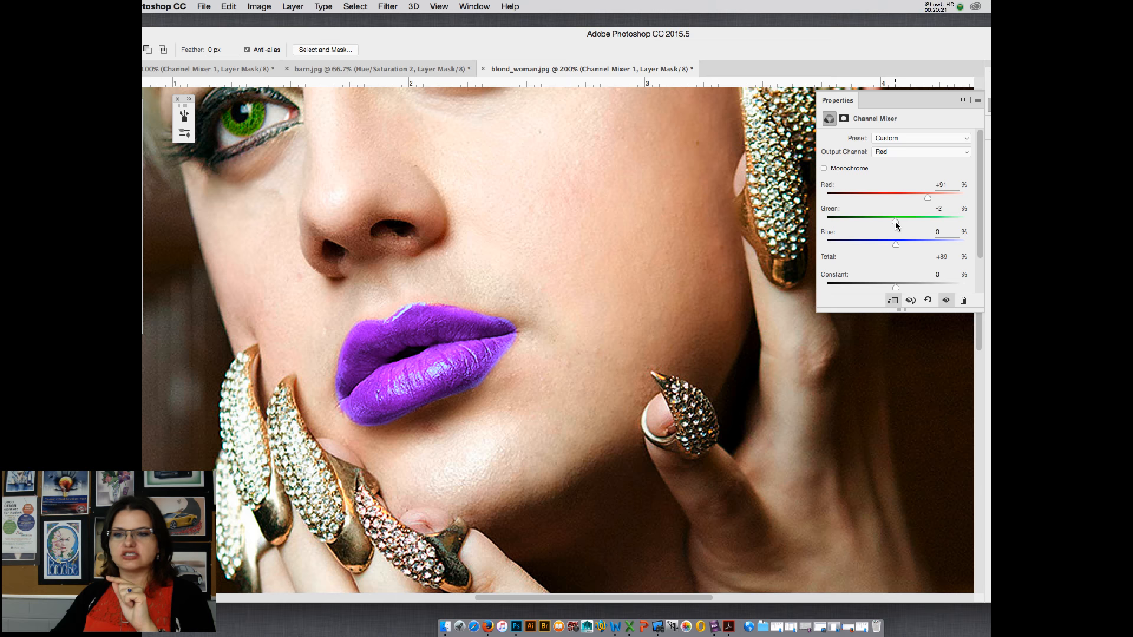
mouse_move(895, 221)
mouse_down()
mouse_move(927, 200)
mouse_move(895, 222)
mouse_up()
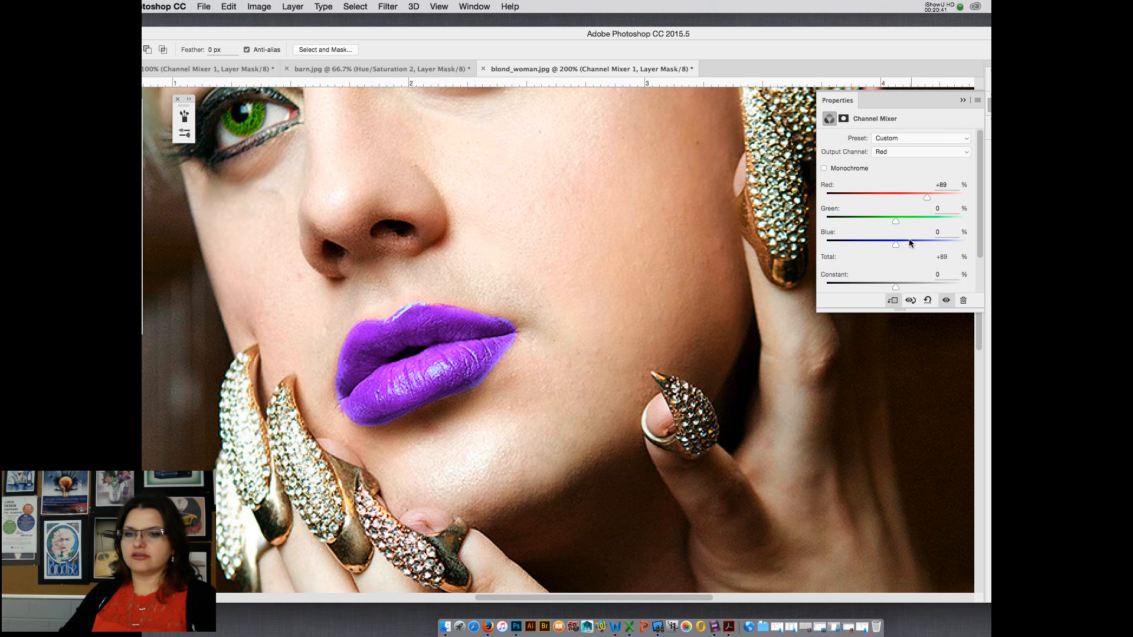
drag(894, 244, 896, 245)
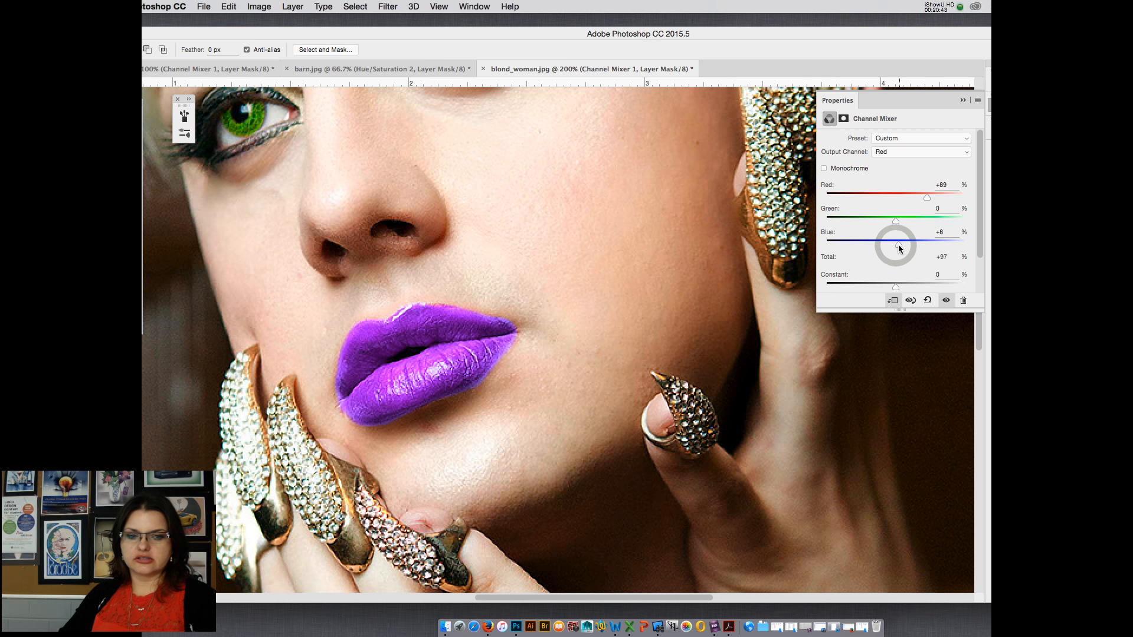
click(963, 100)
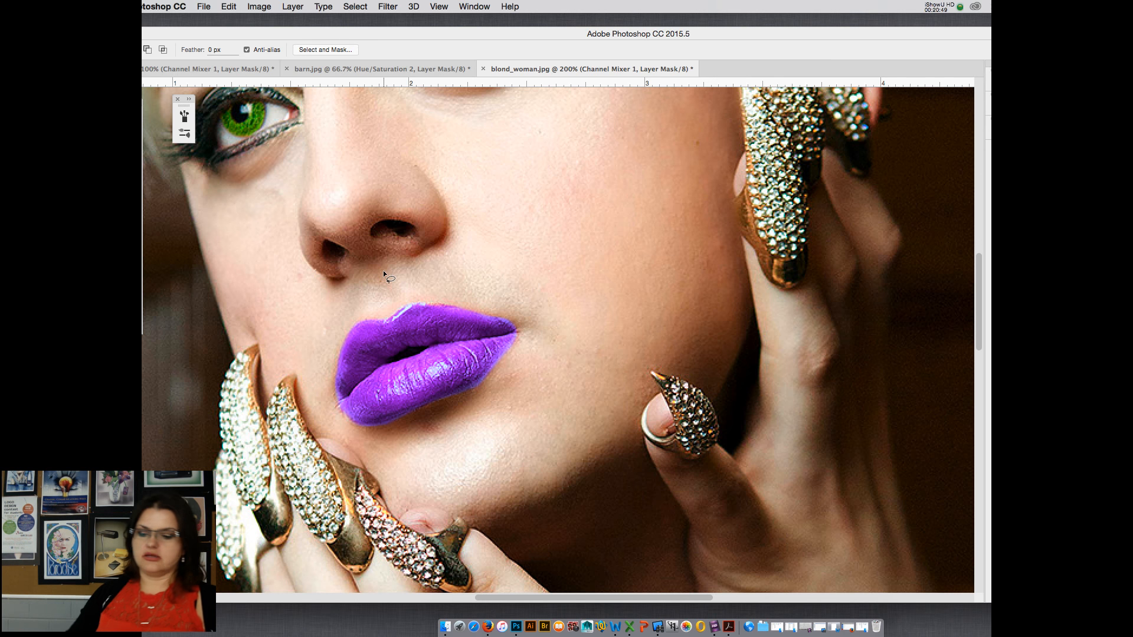
Step: Zoom to 300% on the lips and set the Brush tool's flow to 21%
key(super+equal)
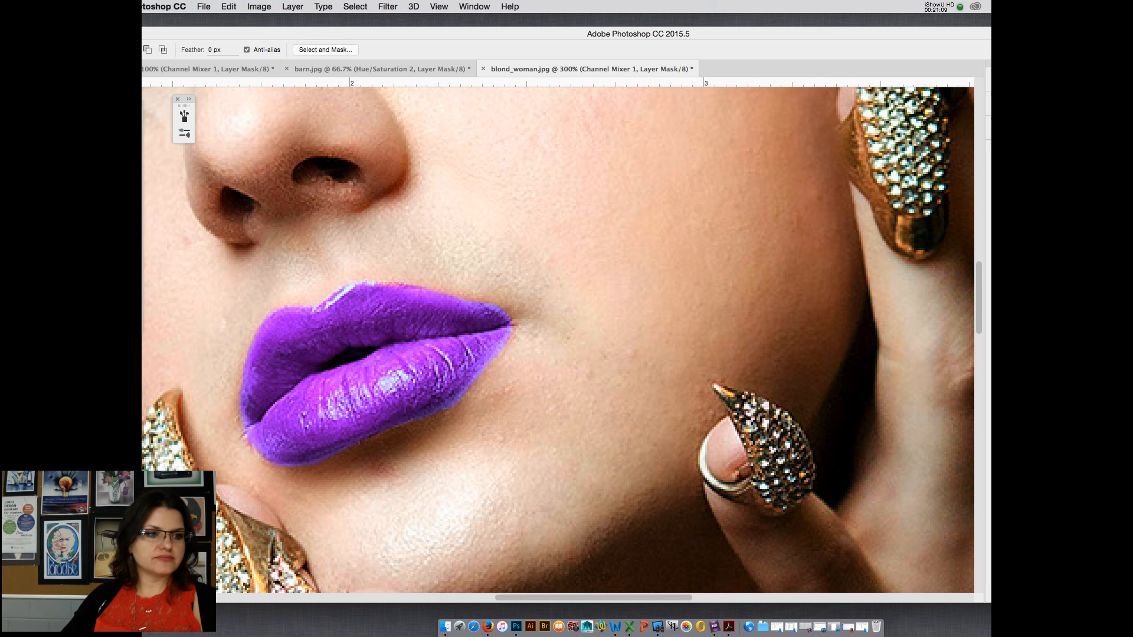
key(b)
click(393, 49)
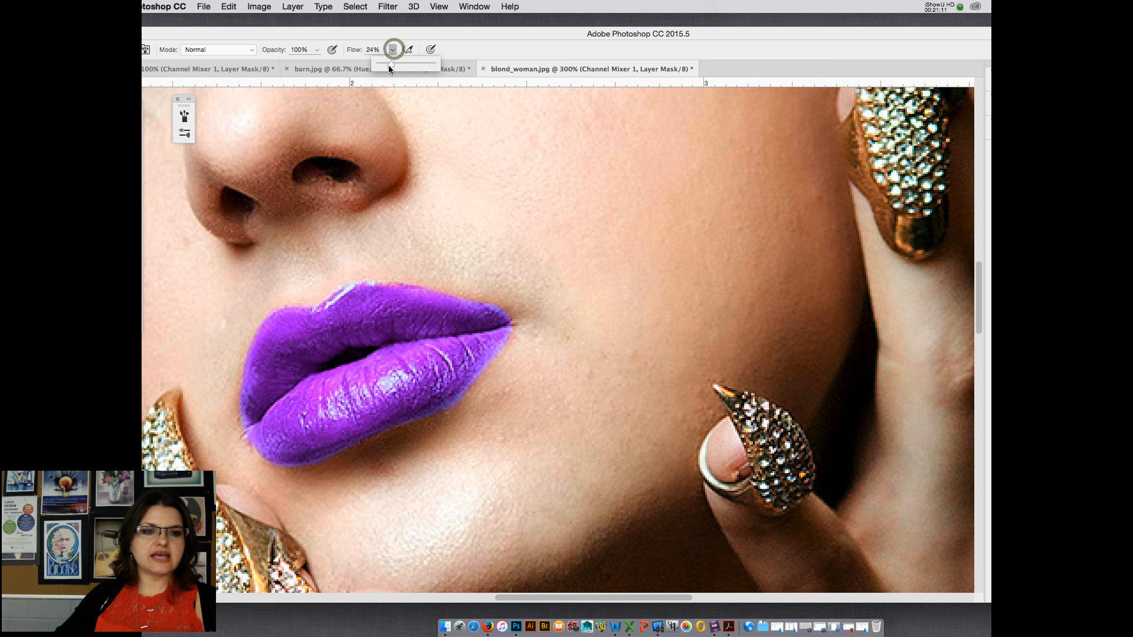
drag(389, 65, 390, 65)
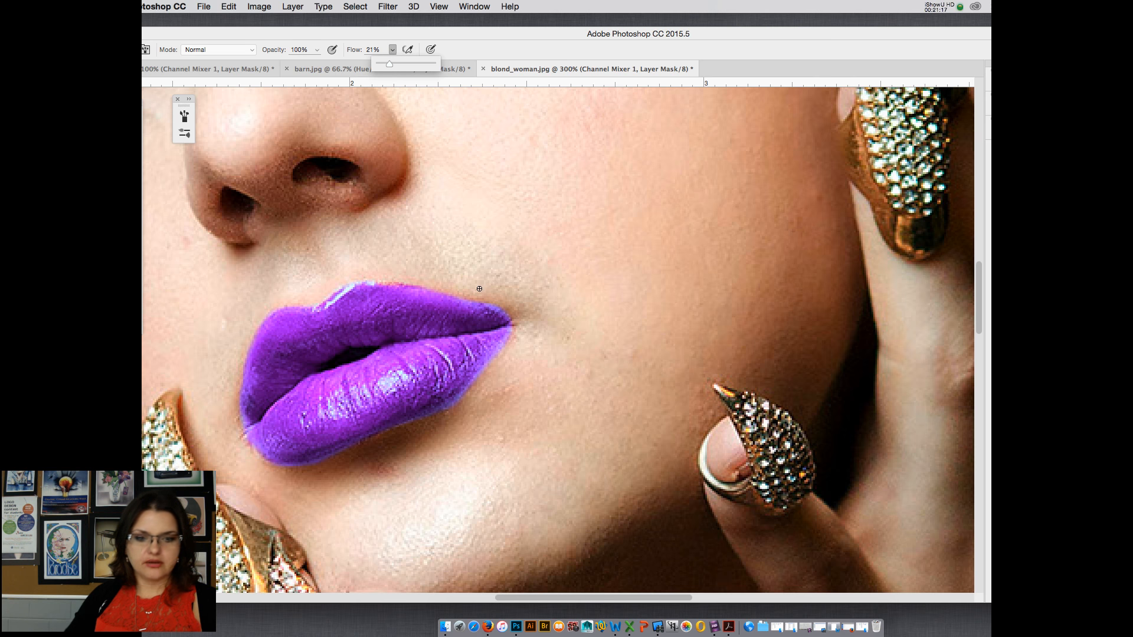
click(478, 286)
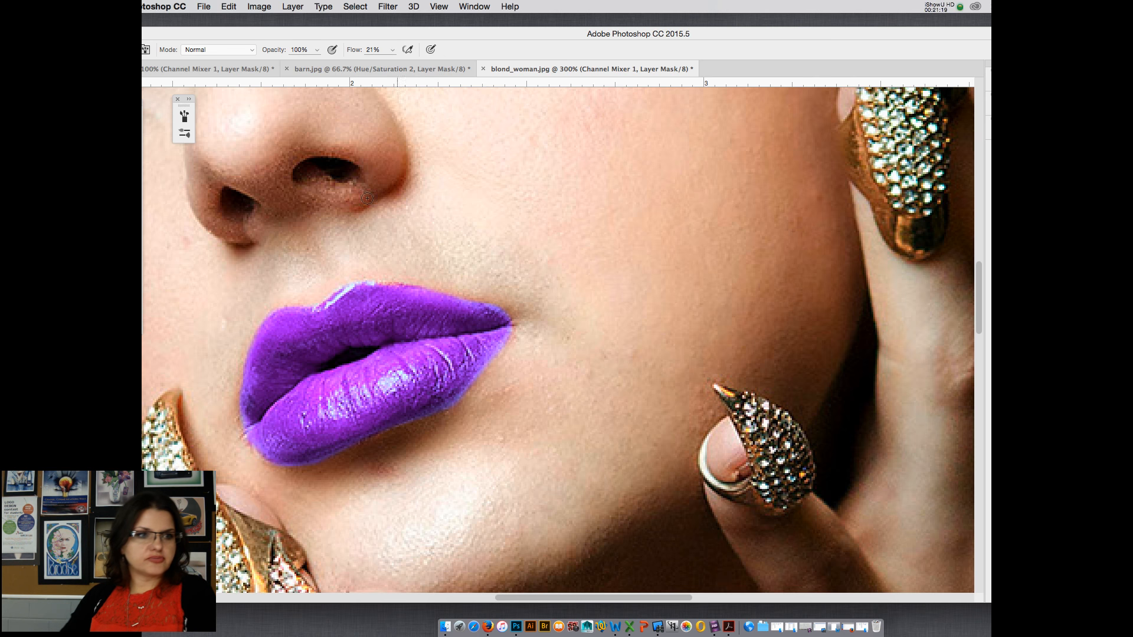
click(134, 49)
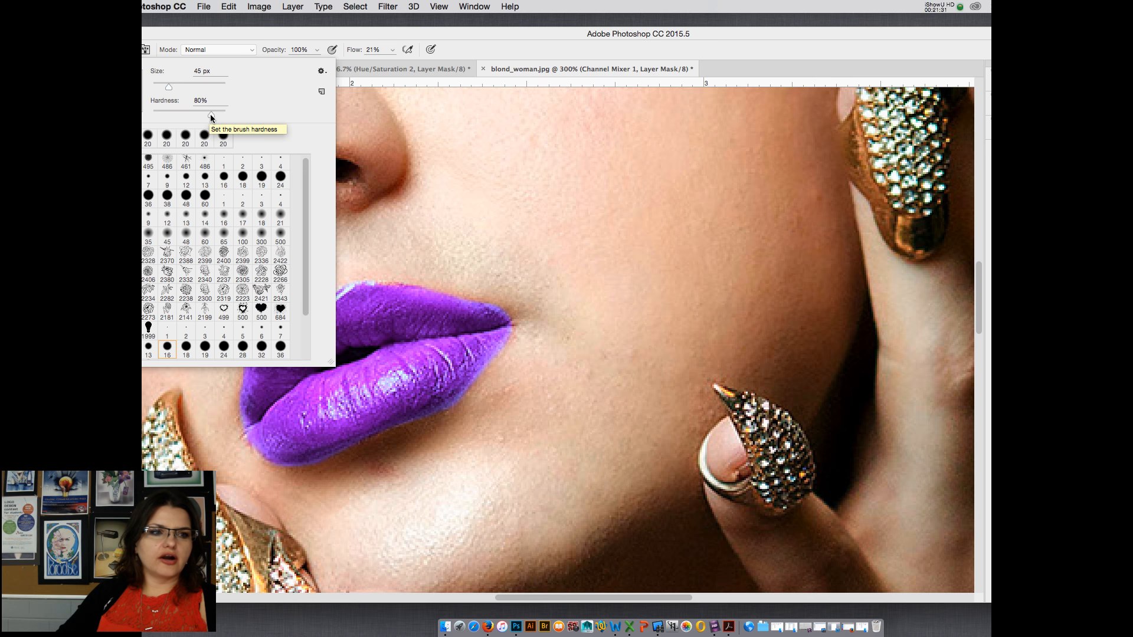
Step: Set brush hardness to 0% and paint the mask along the upper lip's right edge and corner
drag(211, 116, 146, 114)
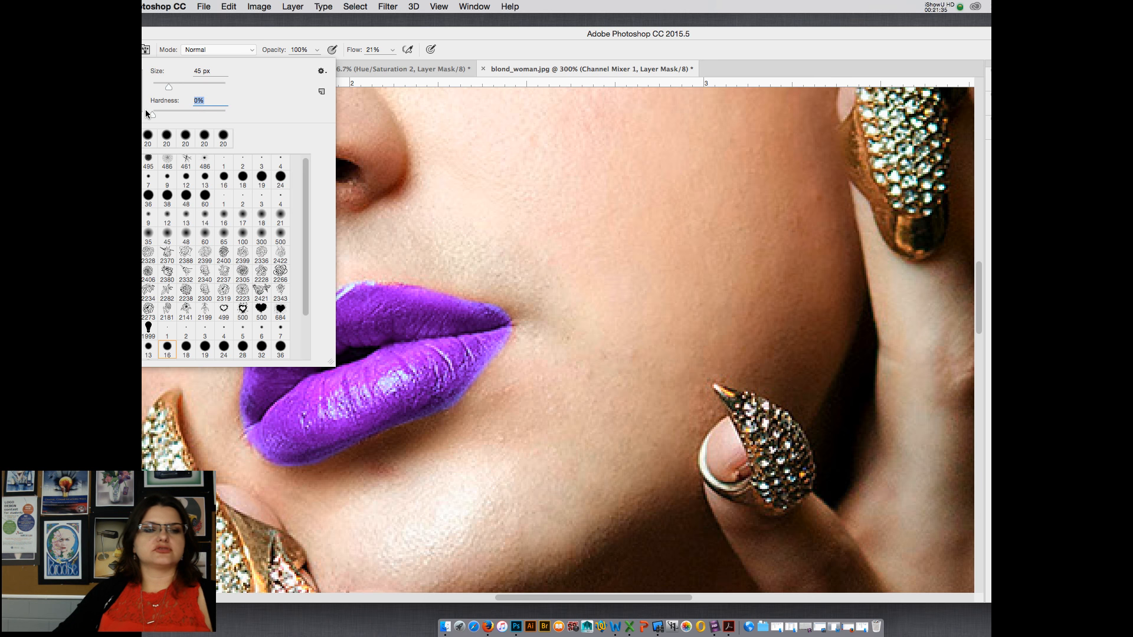
click(407, 34)
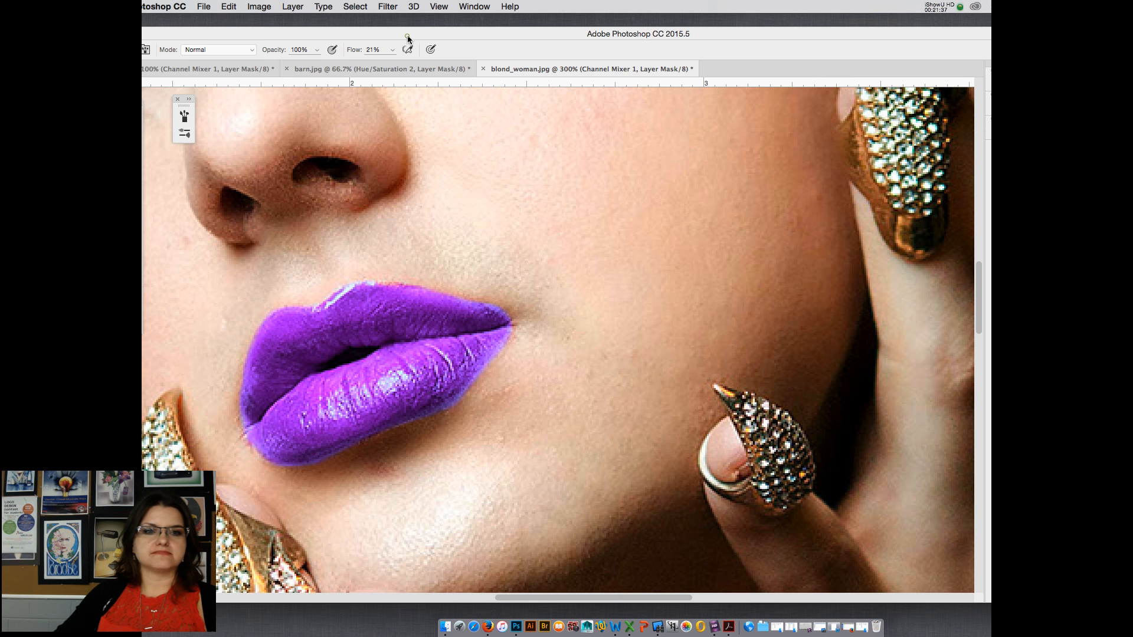
mouse_move(505, 310)
mouse_down()
mouse_move(455, 289)
mouse_move(471, 290)
mouse_move(446, 297)
mouse_up()
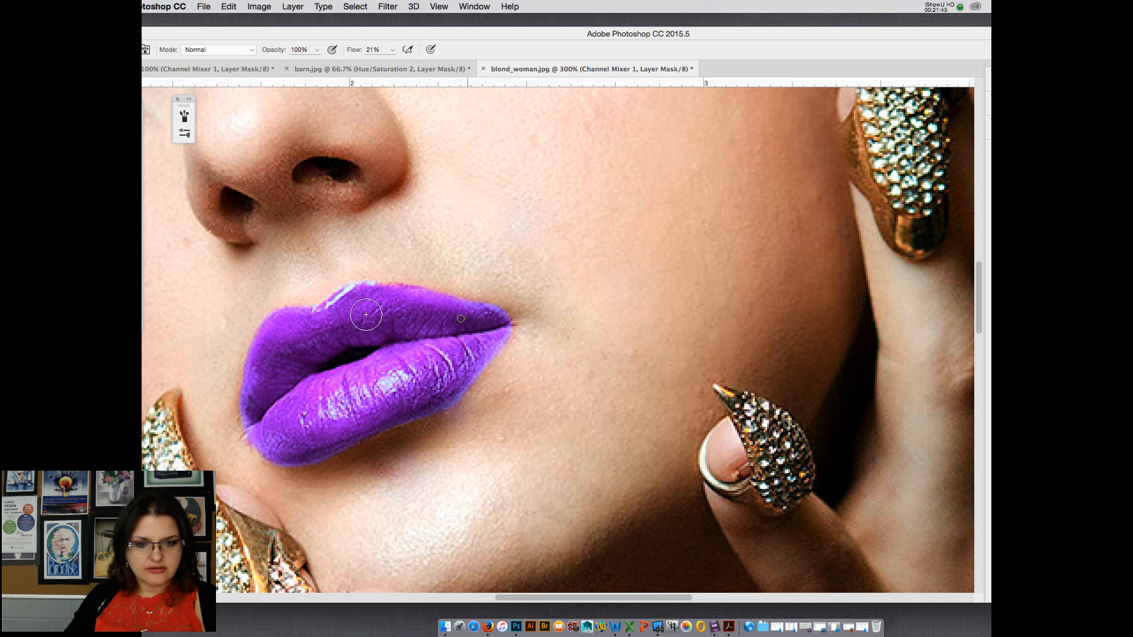
click(461, 319)
click(494, 307)
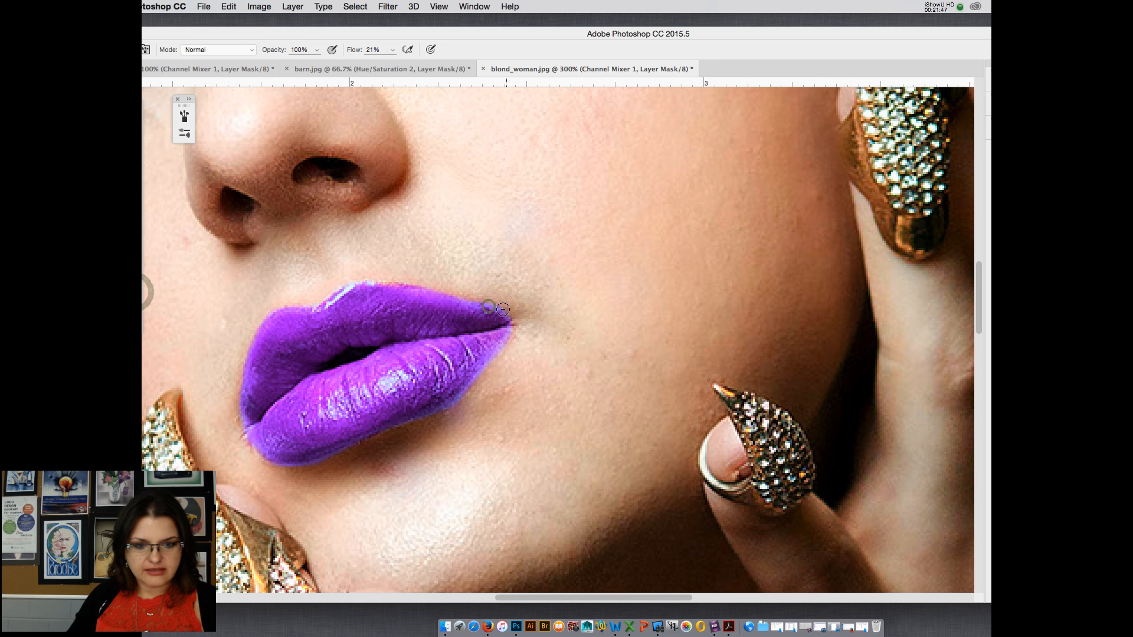
click(488, 306)
Step: Raise the brush flow to 66%
click(393, 50)
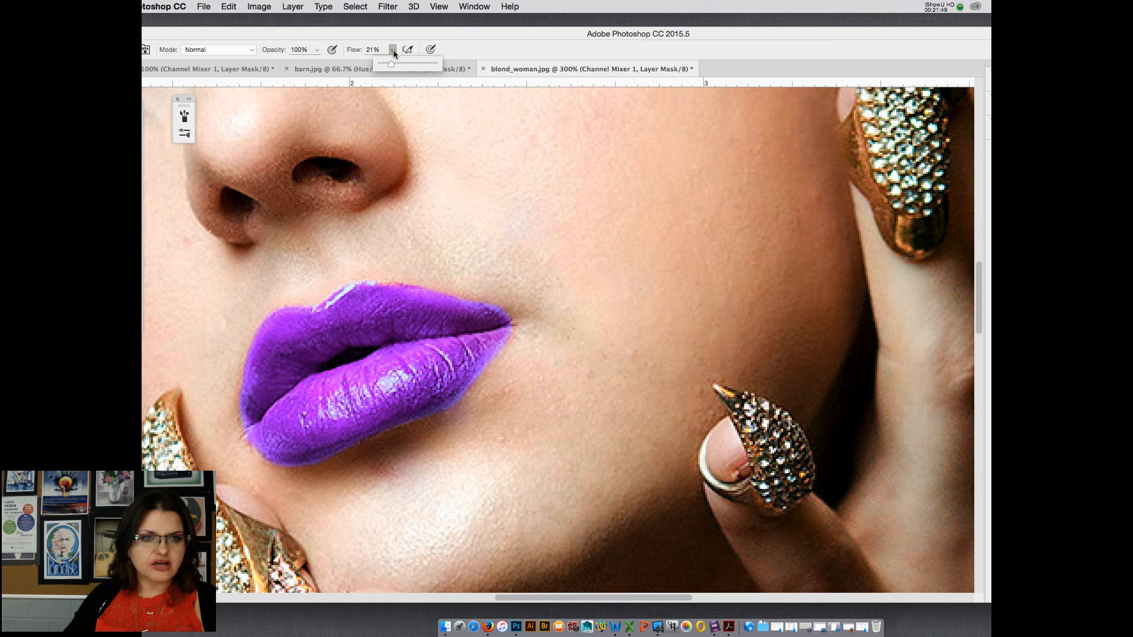
drag(392, 68, 416, 63)
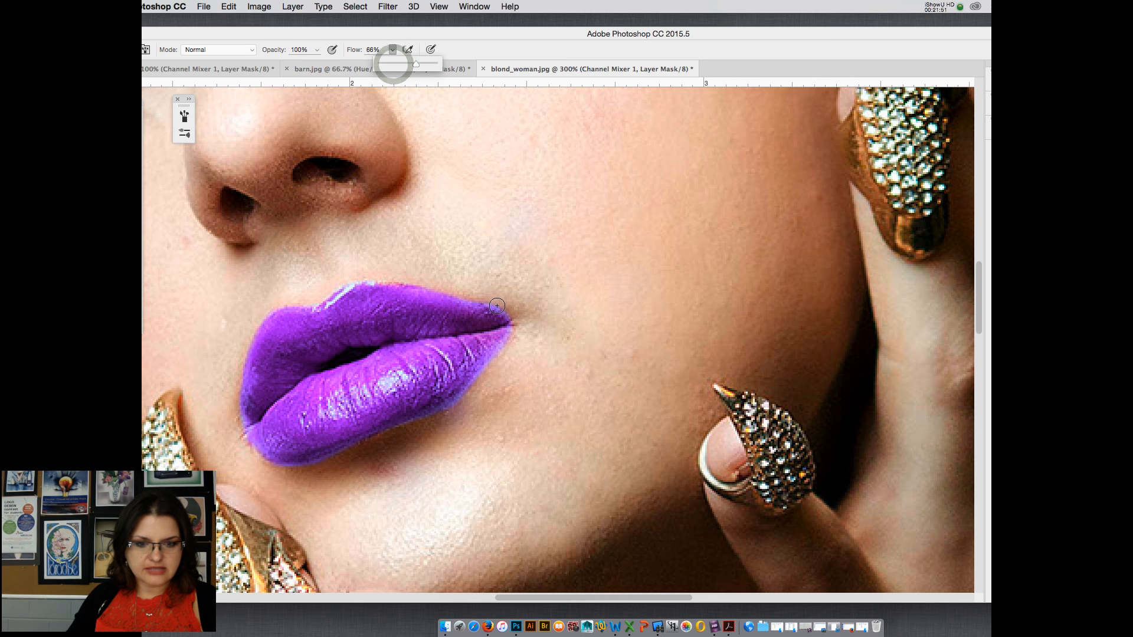
click(494, 305)
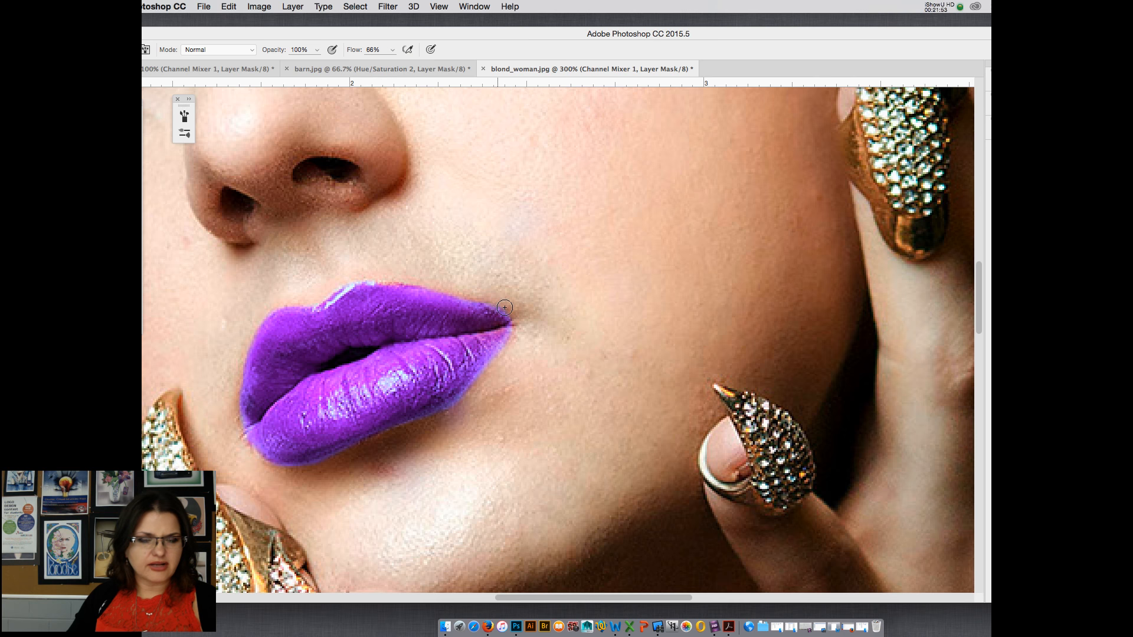
click(393, 50)
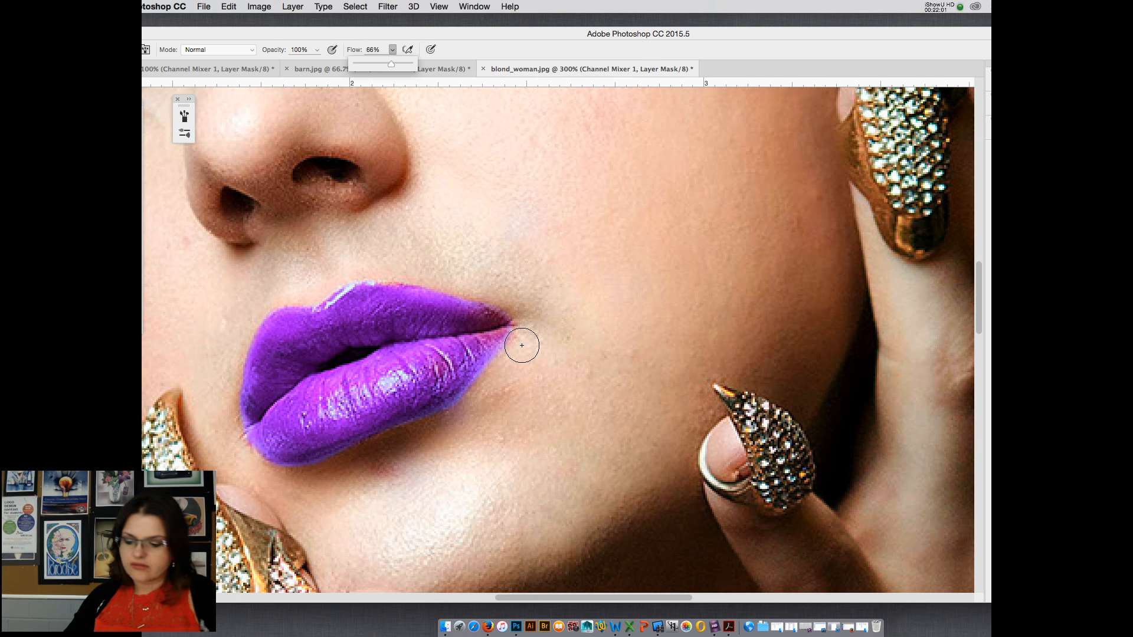
click(525, 343)
Step: Paint the mask along the lower lip edge, undo stray dabs, and zoom out to 200%
key([)
key([)
mouse_move(481, 378)
mouse_down()
mouse_move(457, 403)
mouse_move(480, 378)
mouse_up()
key(])
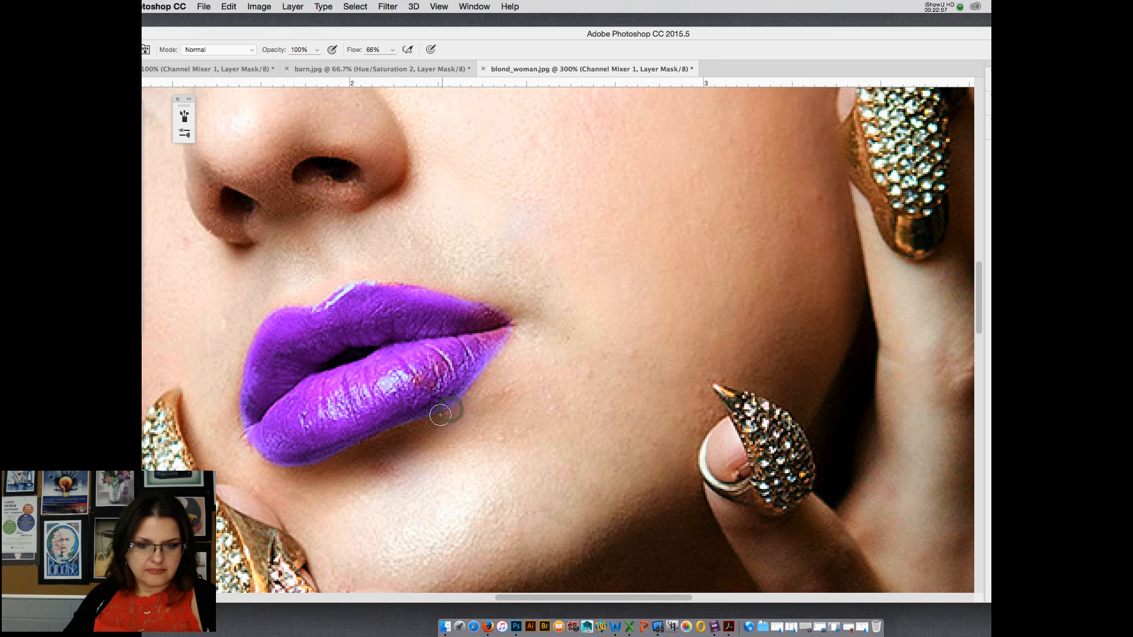
click(451, 410)
key(super+z)
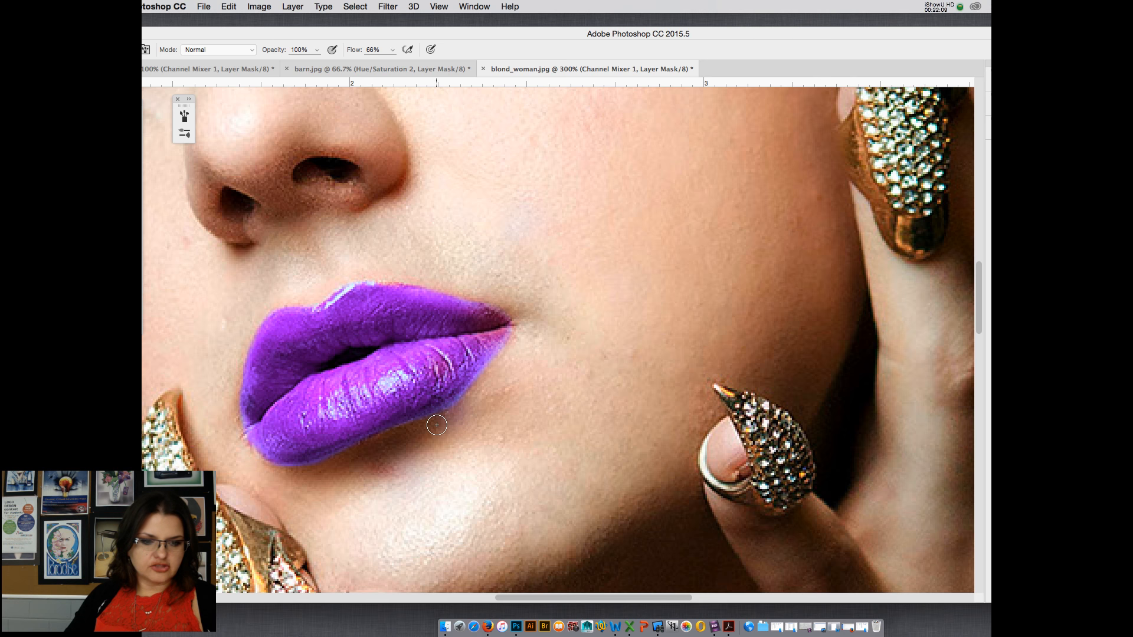
click(301, 478)
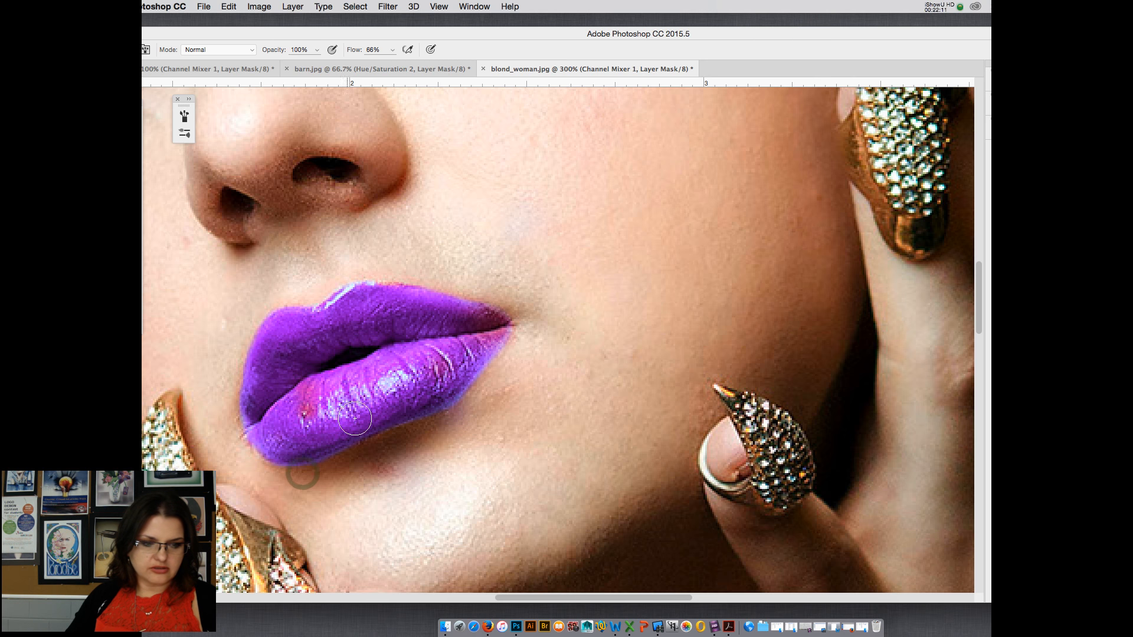
key(super+z)
key(super+minus)
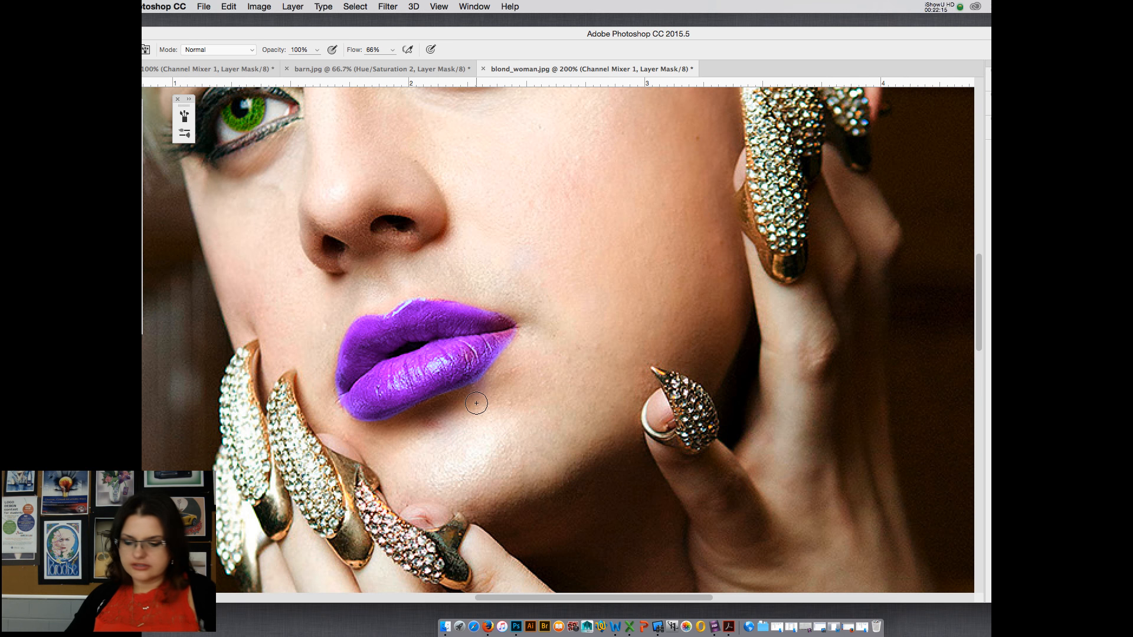
key(bracketleft)
key(bracketleft)
key(bracketleft)
key(bracketright)
key(bracketright)
key(bracketright)
key(bracketright)
key(bracketright)
key(bracketright)
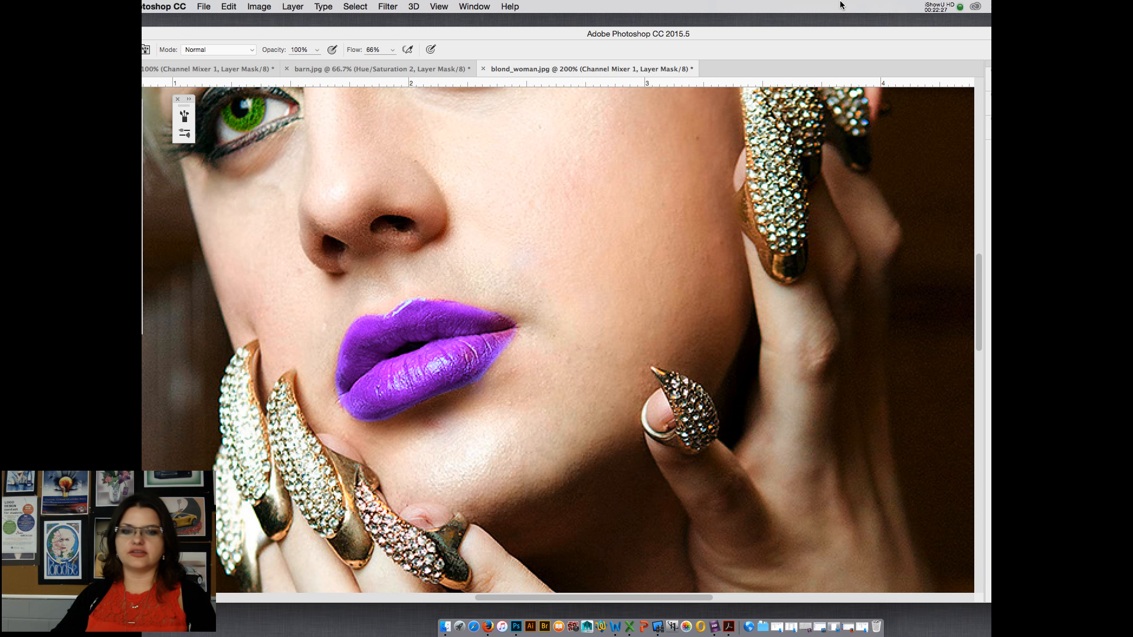
click(942, 3)
click(943, 42)
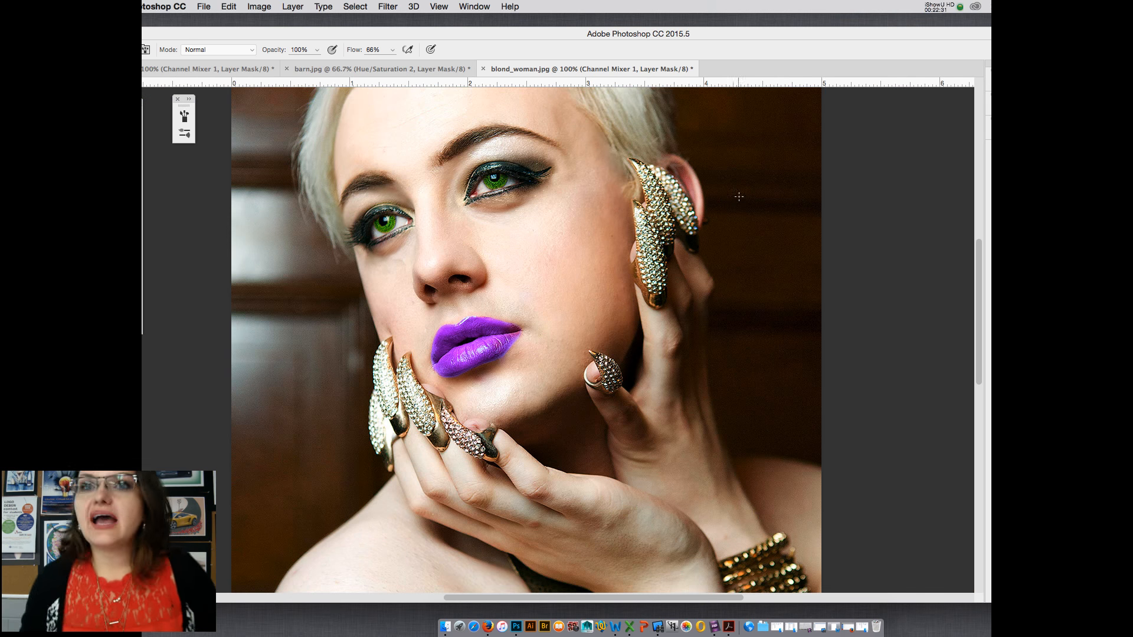
scroll(923, 301, up, 2)
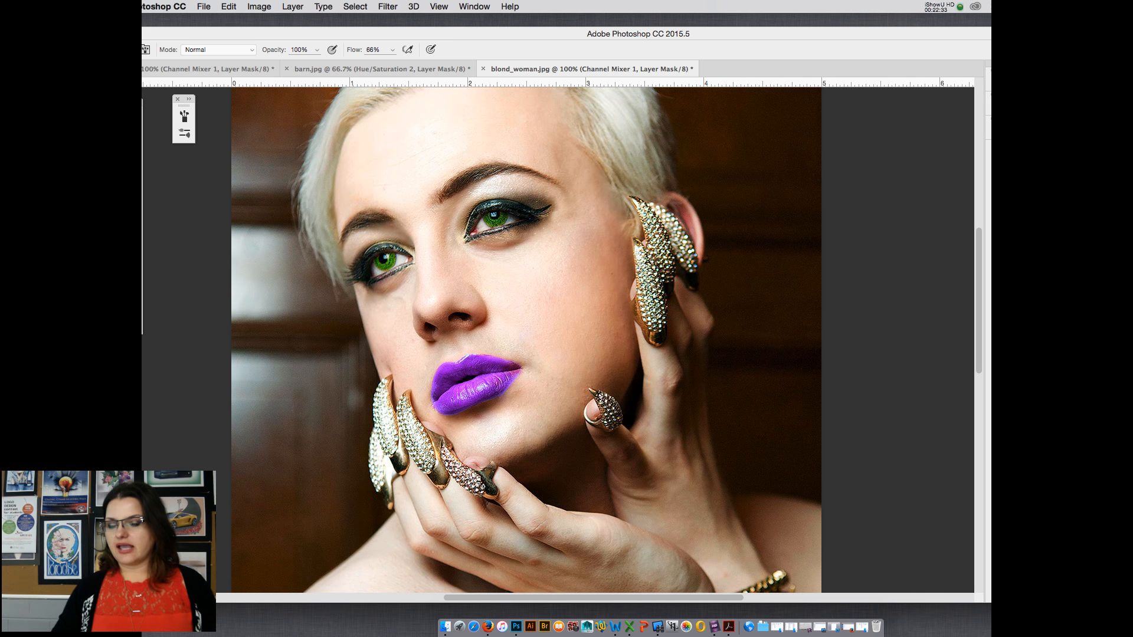
key(alt+comma)
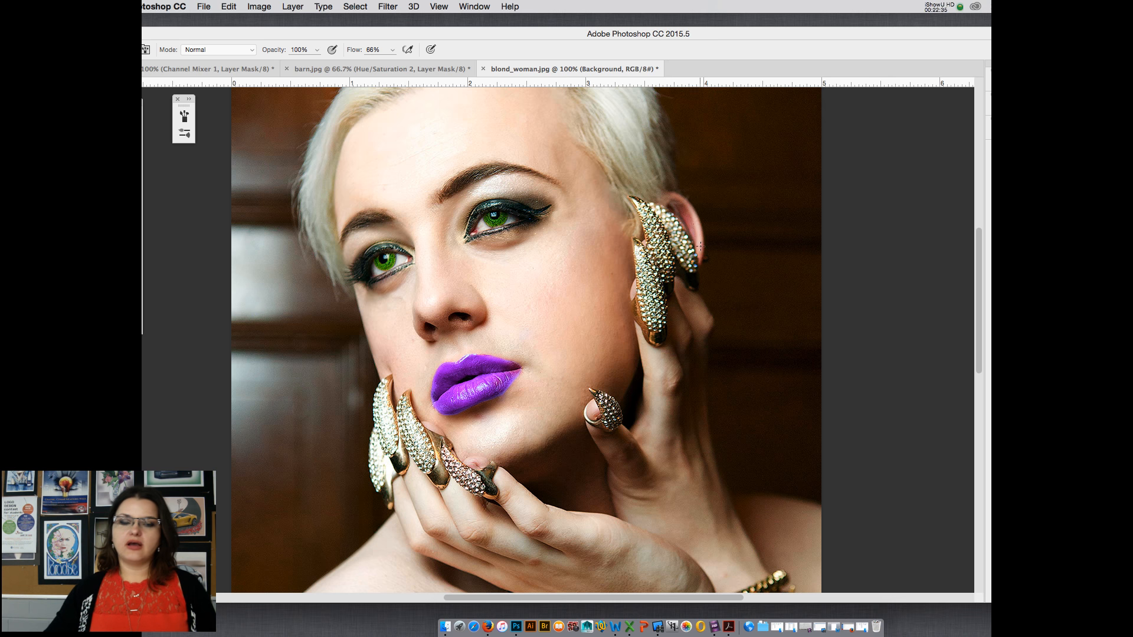
scroll(701, 246, up, 5)
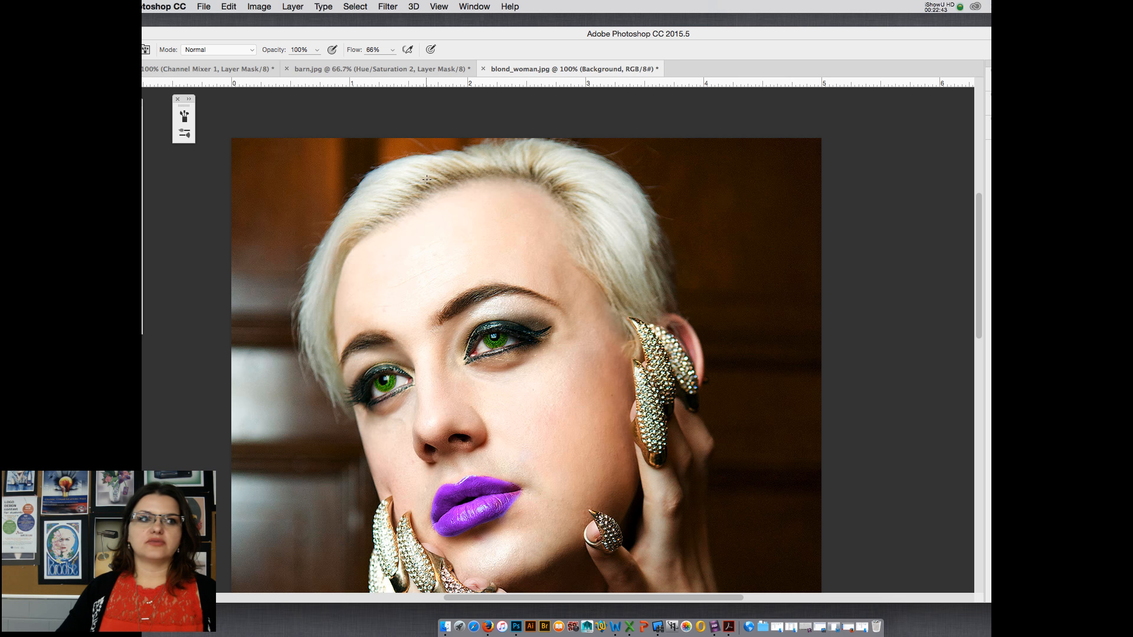
key(q)
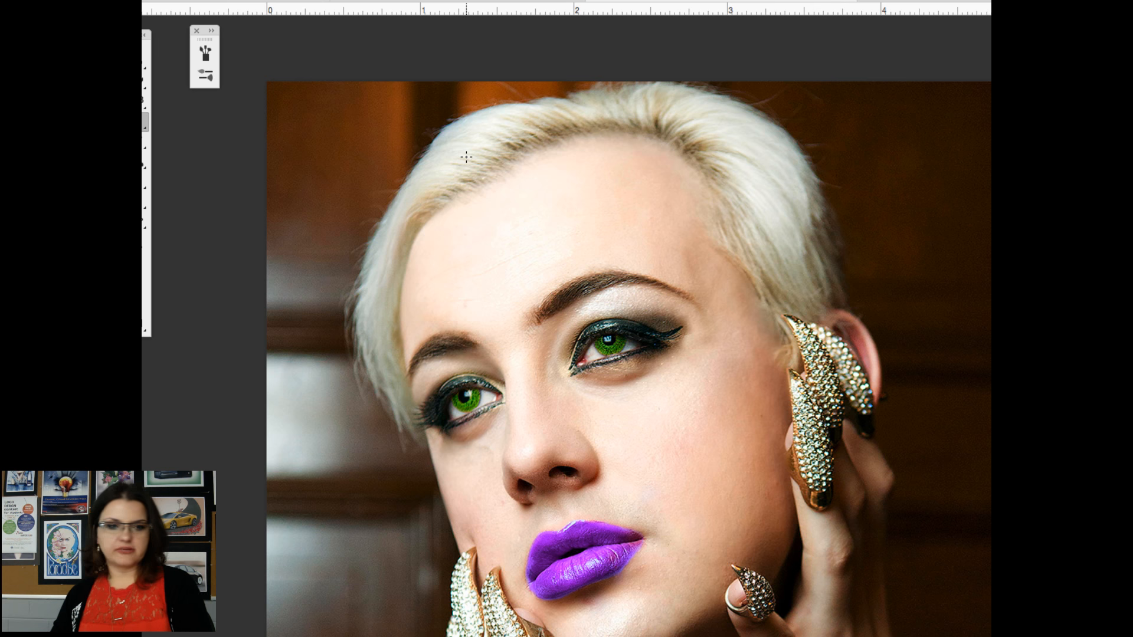
key(bracketright)
key(bracketright)
key(bracketright)
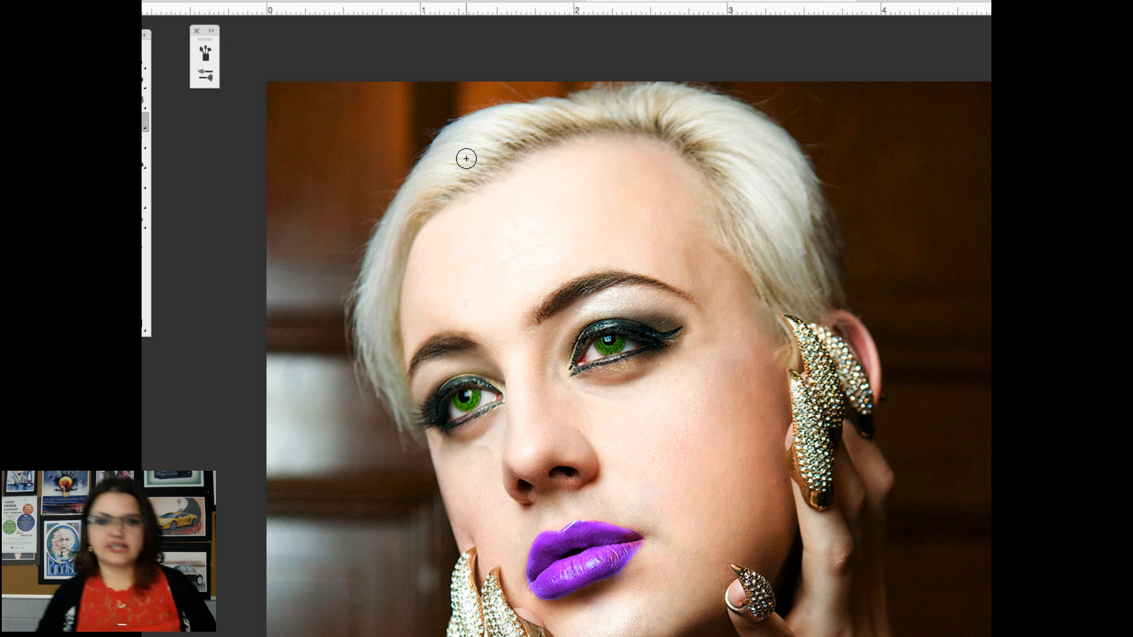
key(bracketright)
key(bracketright)
key(bracketright)
key(bracketright)
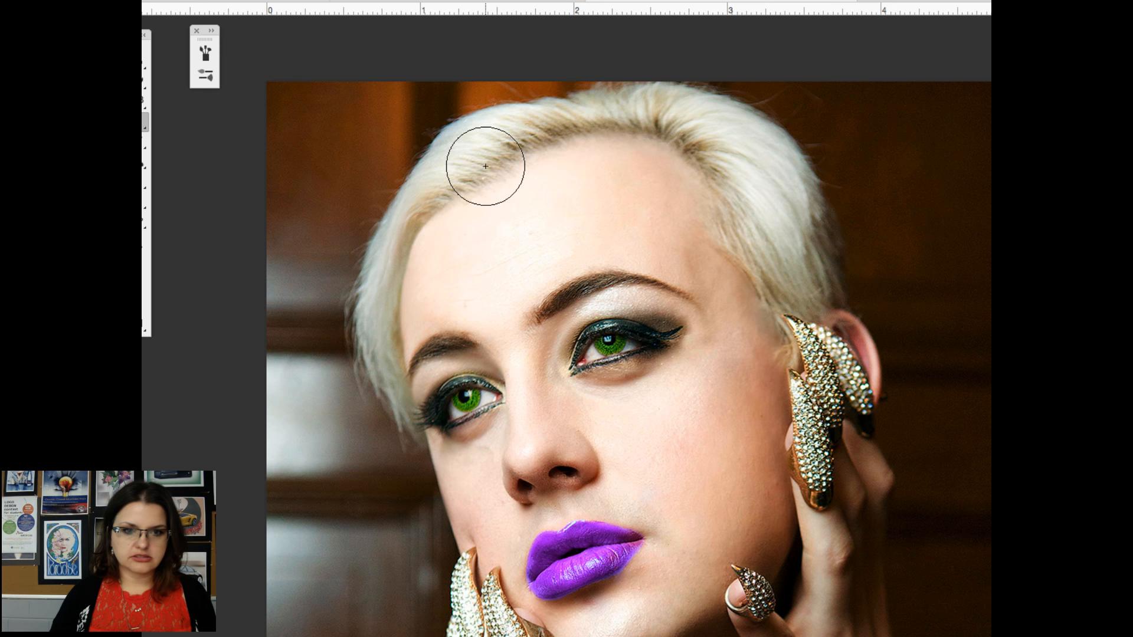
click(497, 159)
key(ctrl+z)
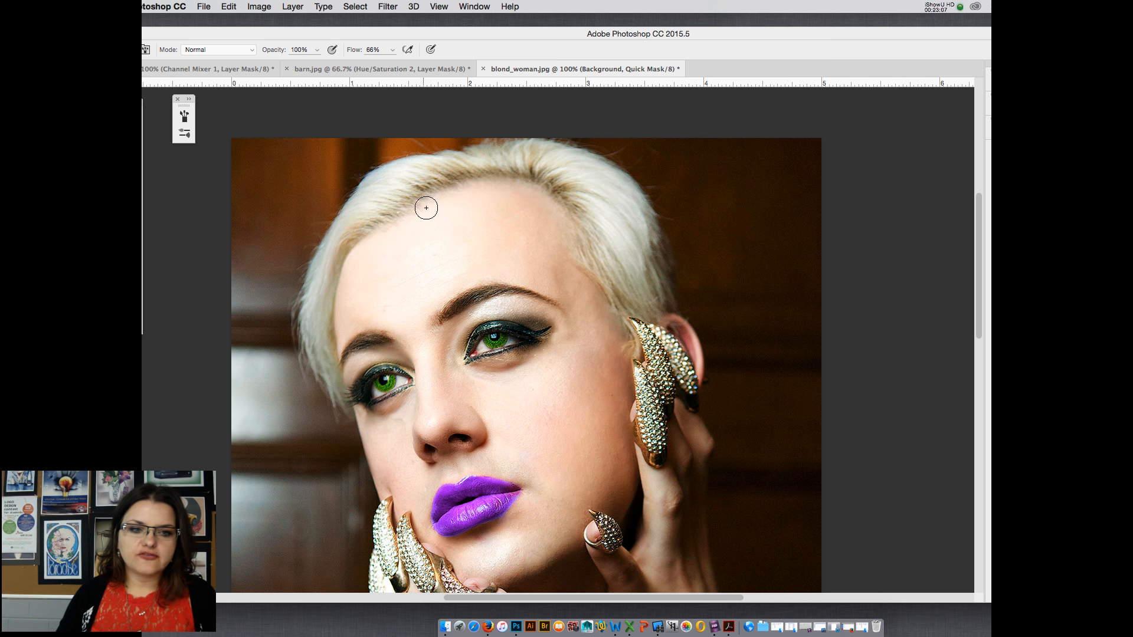
Step: Lower the brush flow to 16% and reduce the brush size
drag(393, 49, 365, 65)
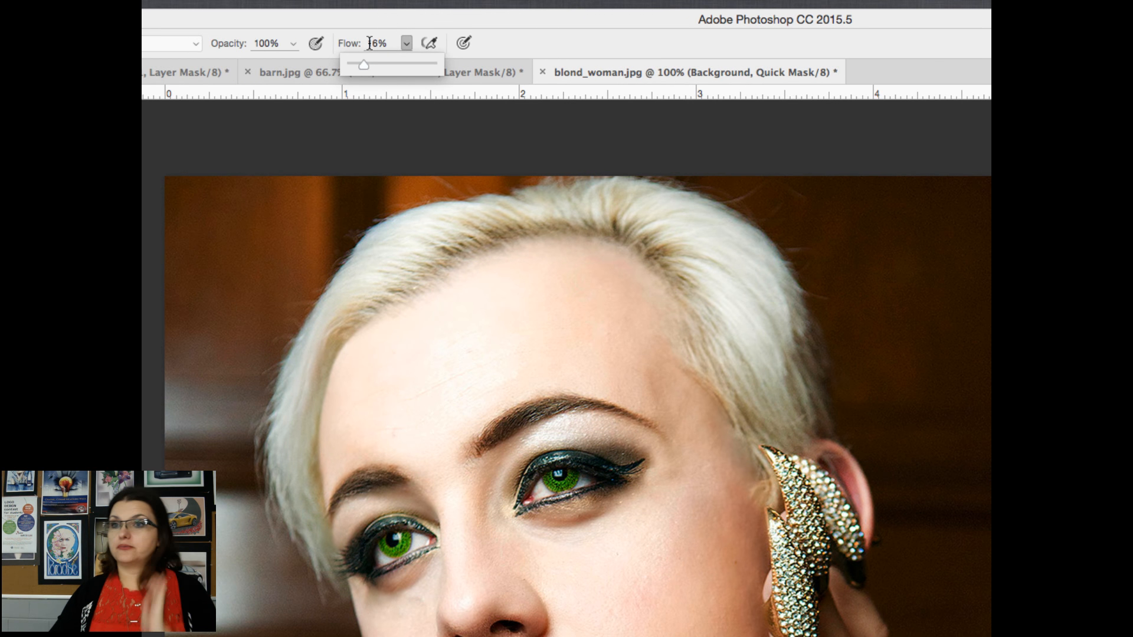
click(554, 242)
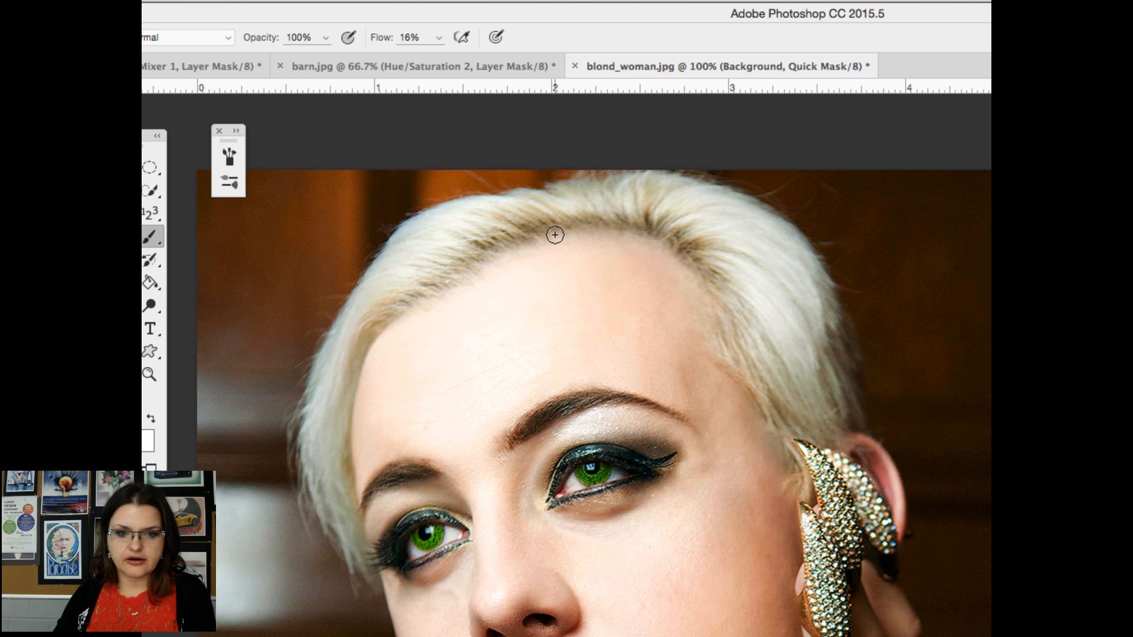
key(])
key(])
key(])
key(])
key(])
key(])
key(])
key(])
key(])
key(])
key(])
key(super+z)
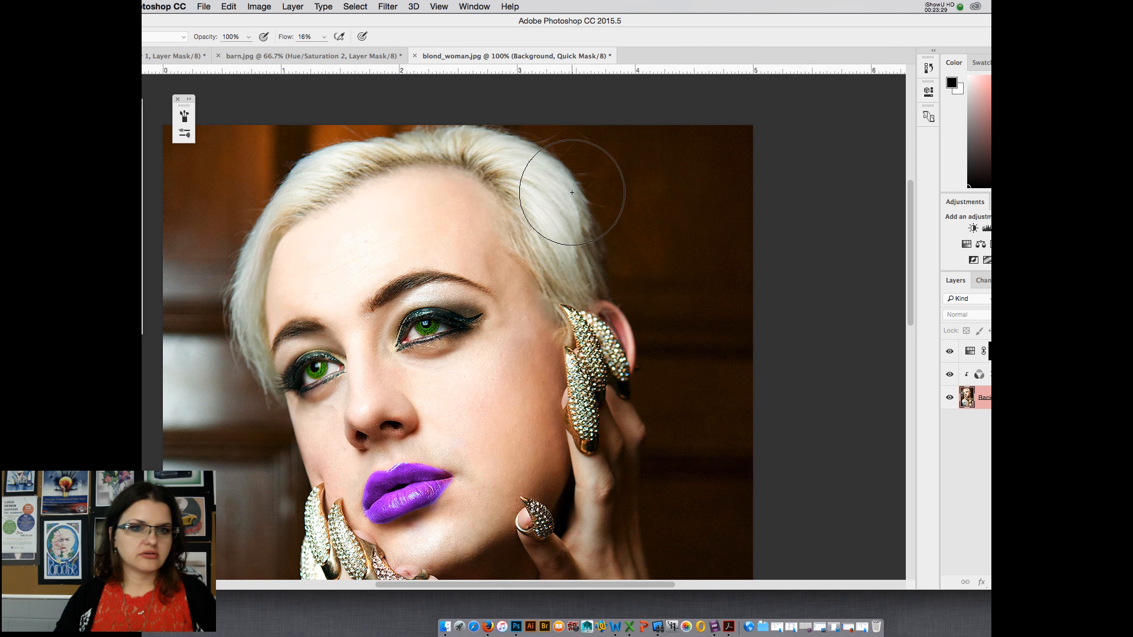
drag(167, 21, 282, 31)
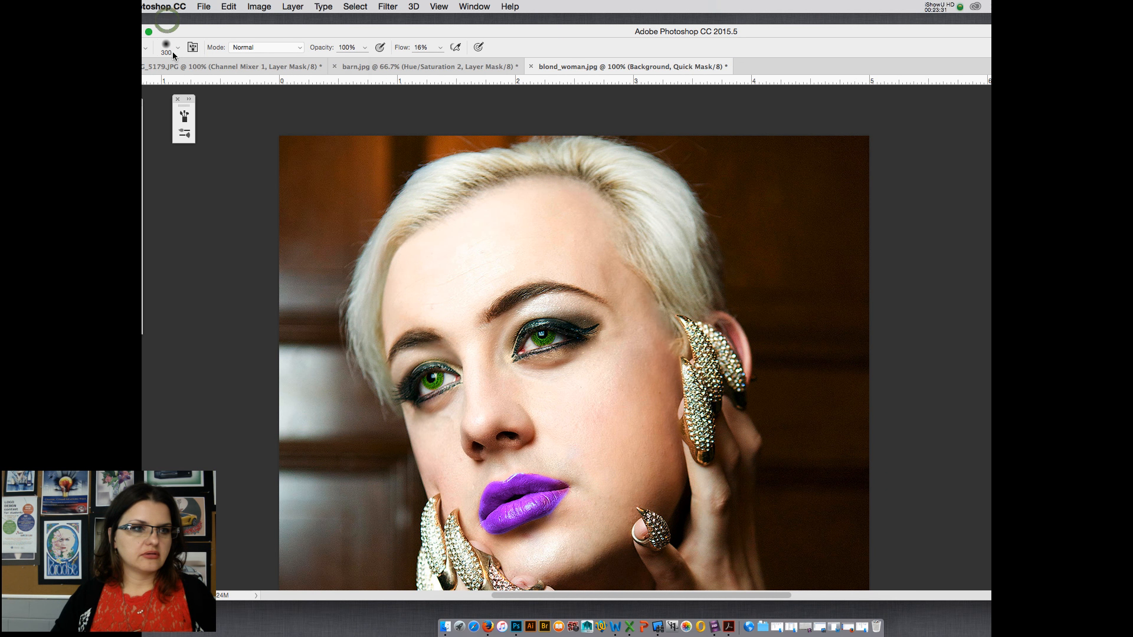
click(177, 48)
drag(230, 82, 214, 87)
click(519, 22)
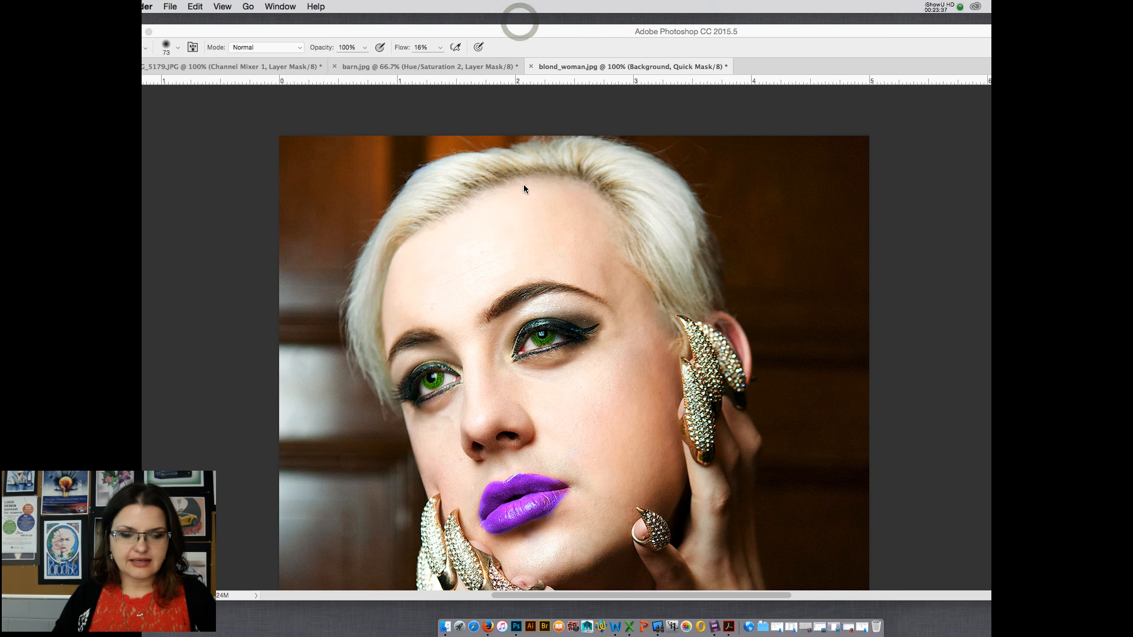
click(933, 4)
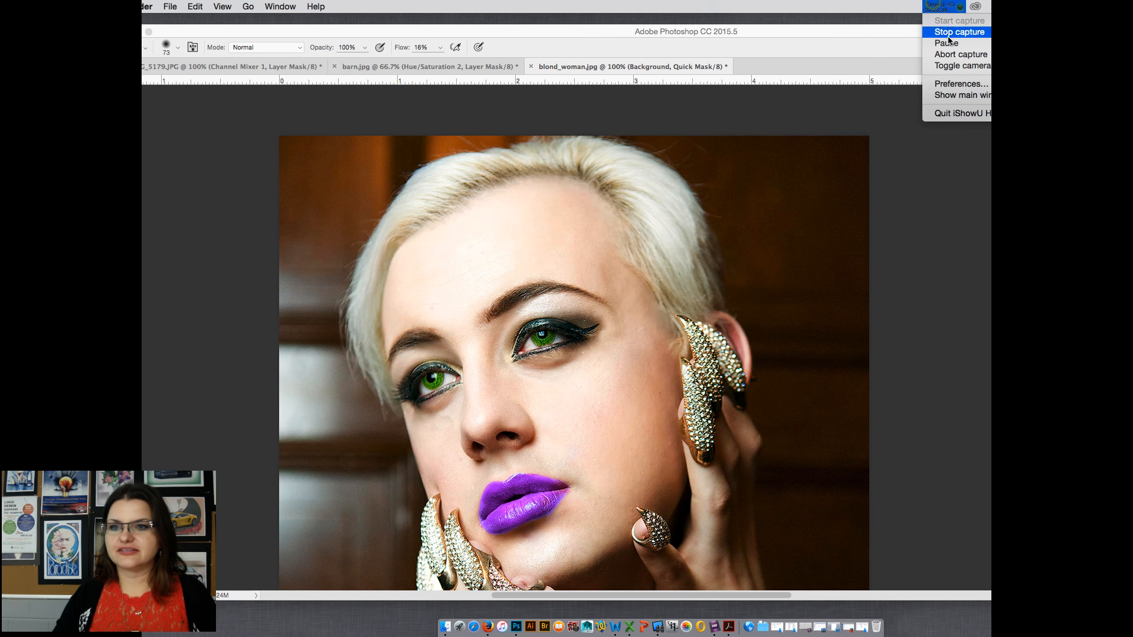
click(945, 43)
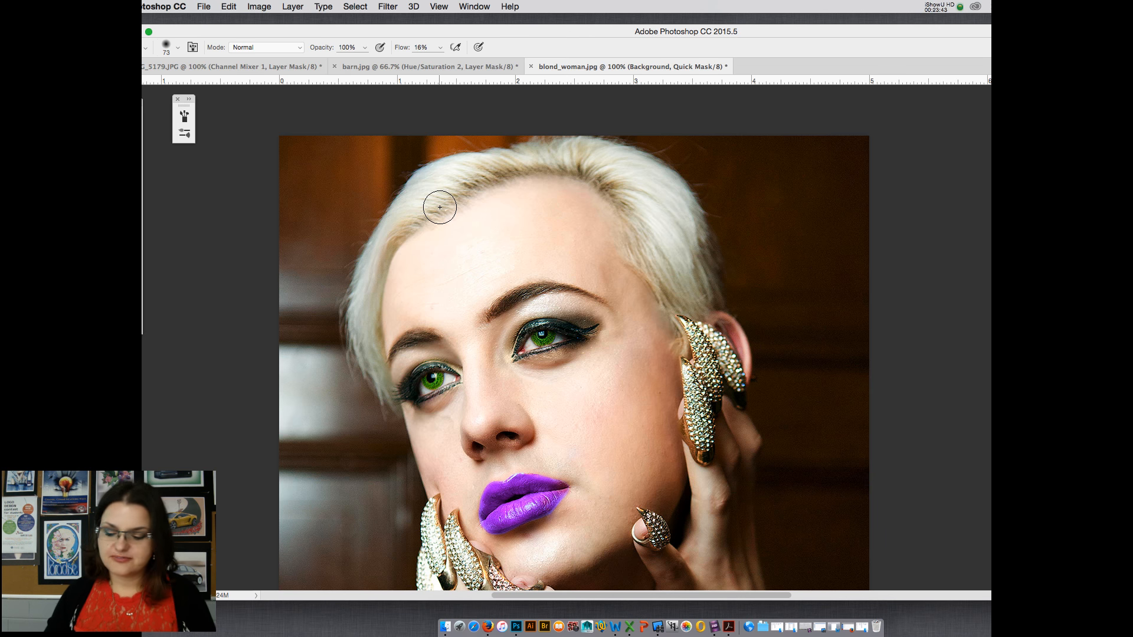
Step: At 200% zoom, shrink the brush to 35 px and paint the mask along the hairline
key(super+equal)
key(super+minus)
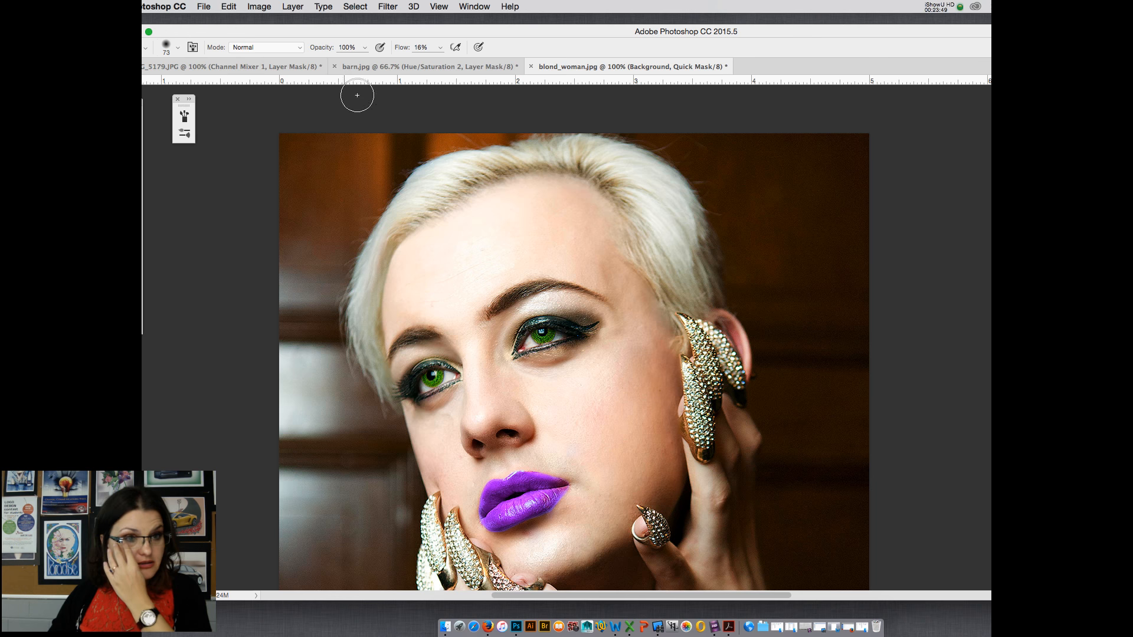
key(super+equal)
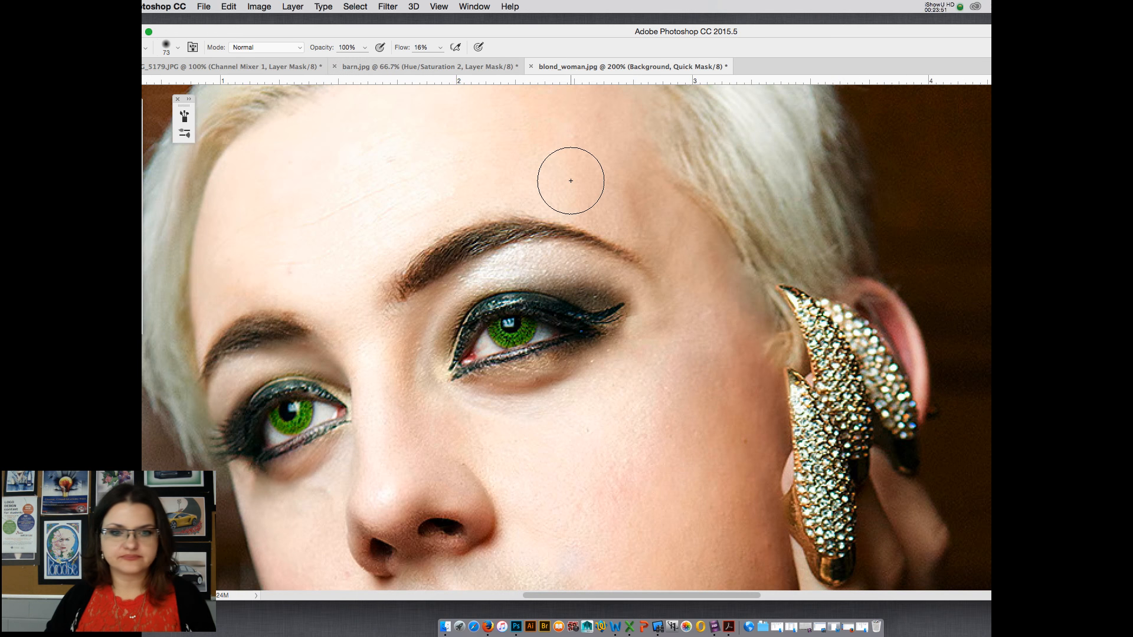
key(bracketleft)
key(bracketleft)
key(bracketleft)
key(bracketleft)
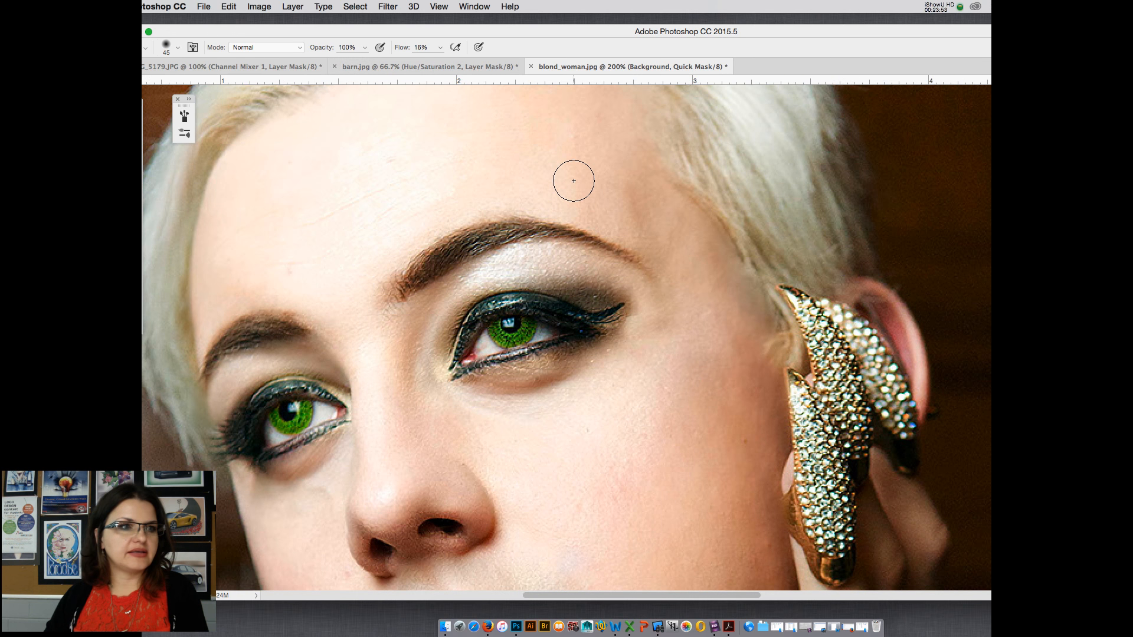
scroll(574, 181, up, 5)
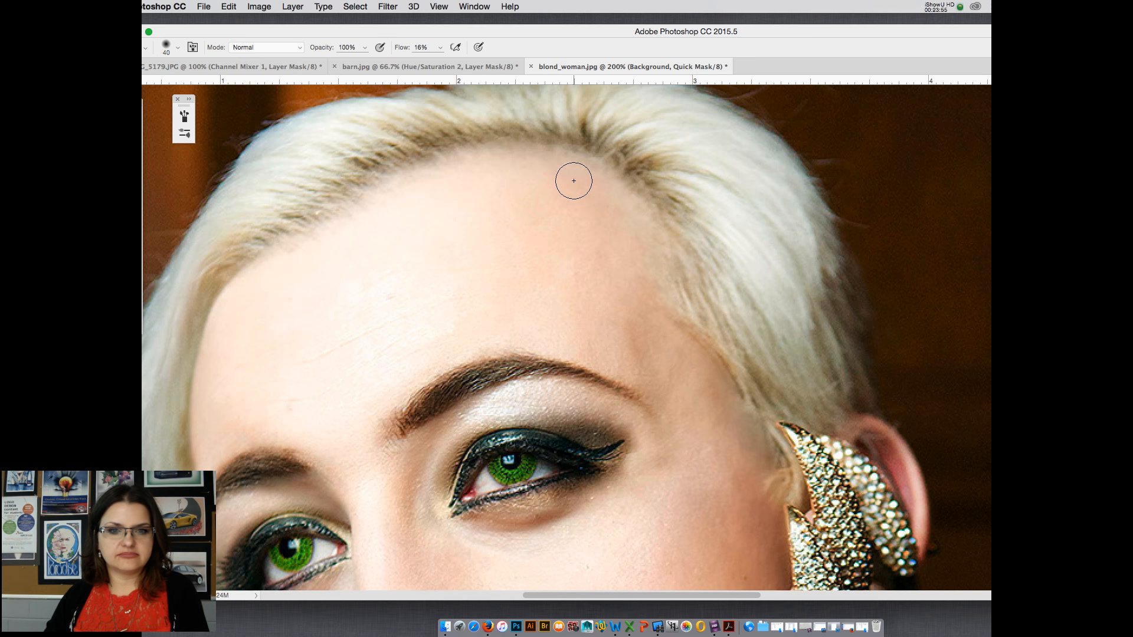
key(bracketleft)
mouse_move(489, 151)
mouse_down()
mouse_move(586, 165)
mouse_move(439, 151)
mouse_move(407, 167)
mouse_move(494, 154)
mouse_move(399, 177)
mouse_move(452, 162)
mouse_move(443, 157)
mouse_move(398, 177)
mouse_up()
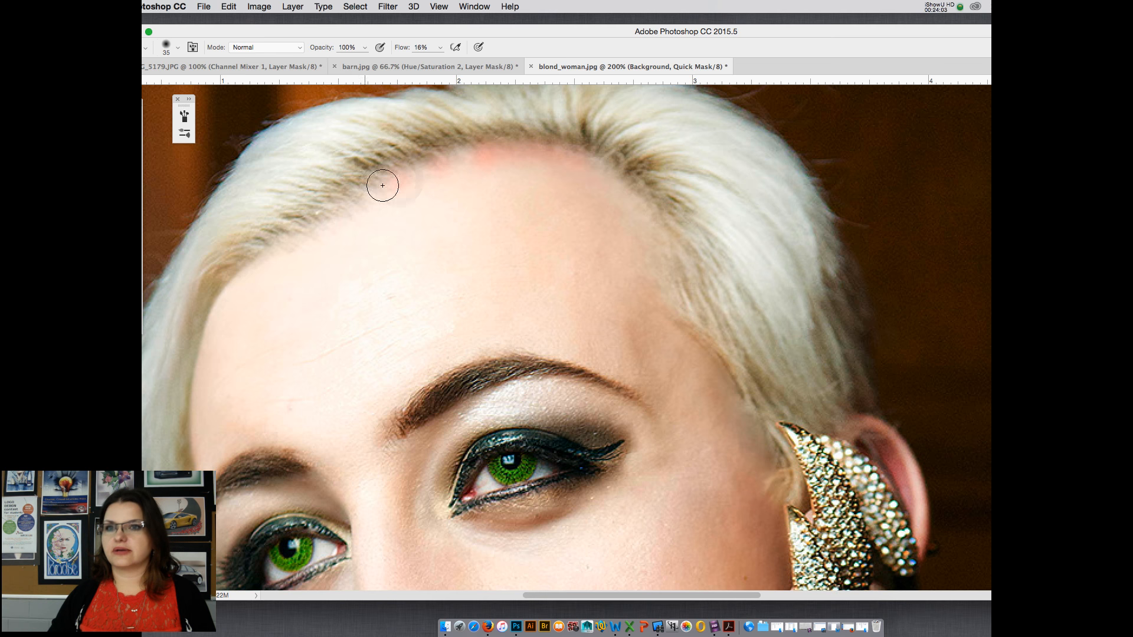
click(950, 4)
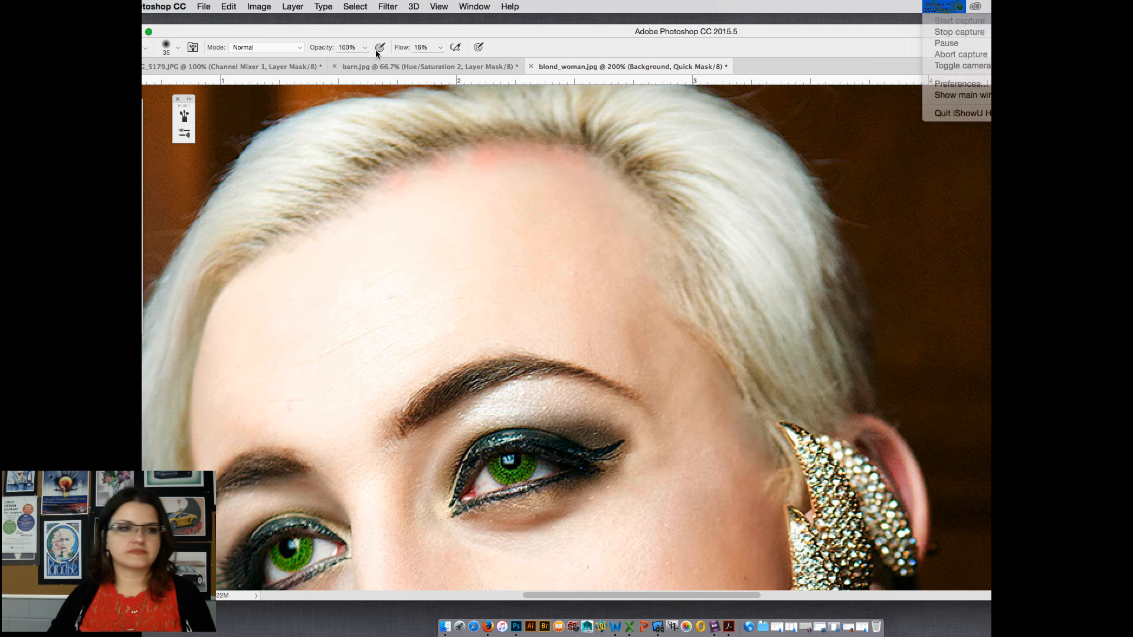
click(192, 47)
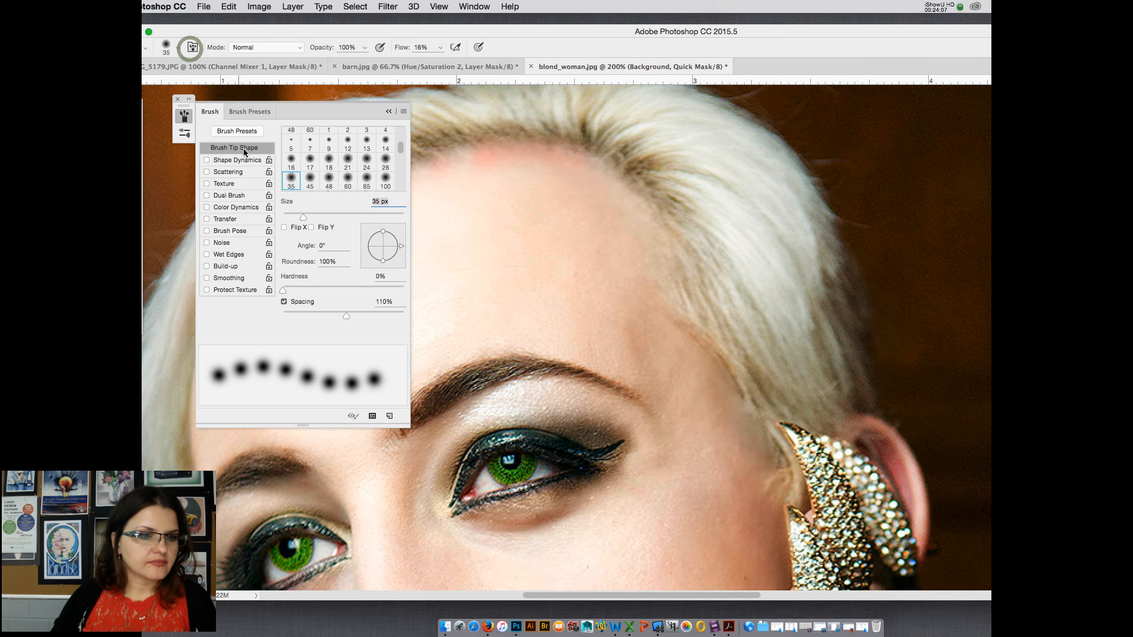
Step: Set the brush tip spacing to 18% in the Brush panel and close it
click(284, 302)
click(285, 303)
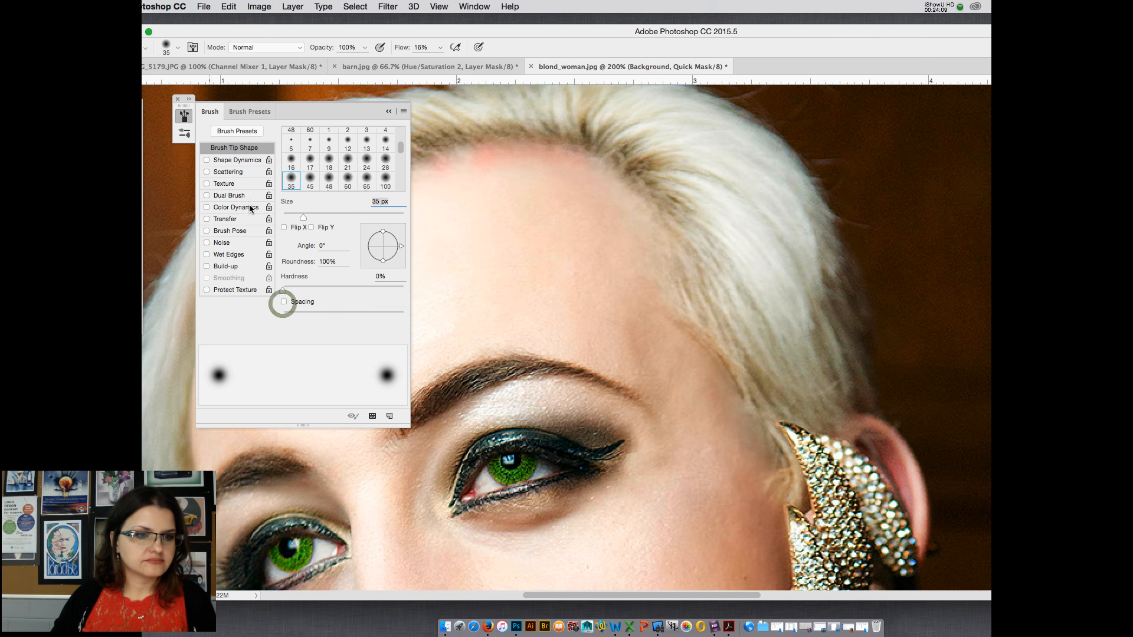
drag(346, 315, 293, 315)
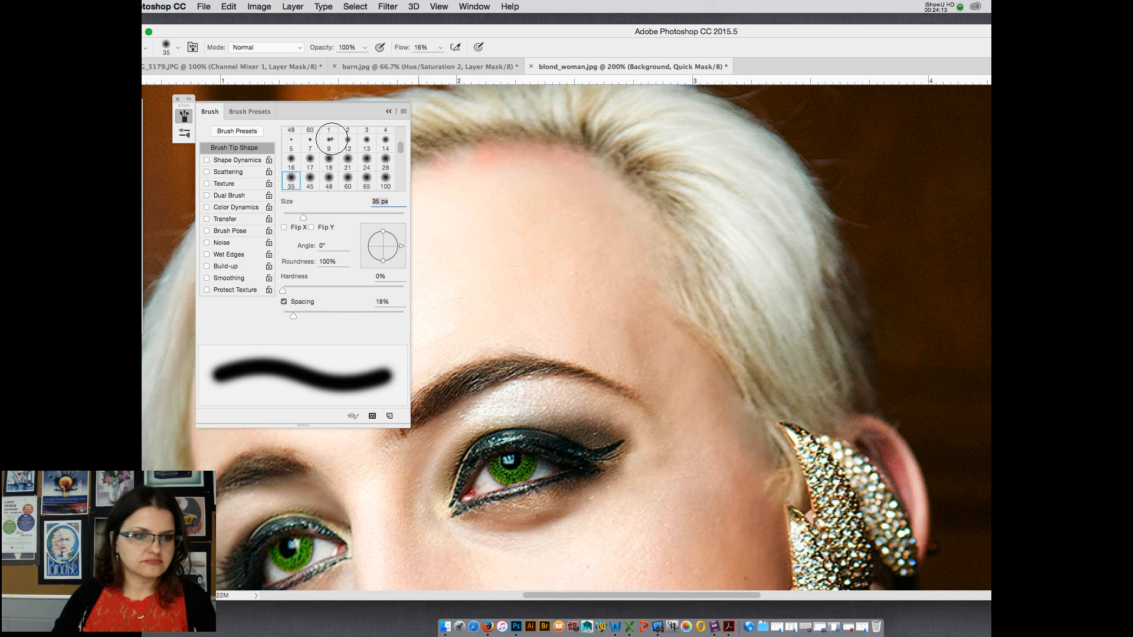
click(387, 111)
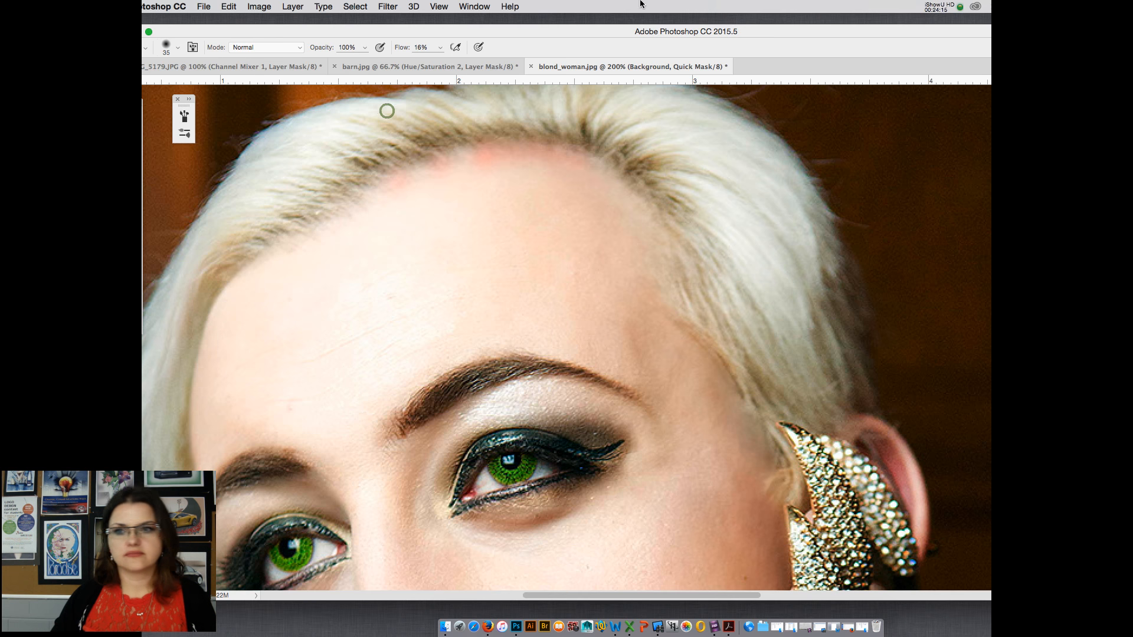
click(947, 6)
click(946, 43)
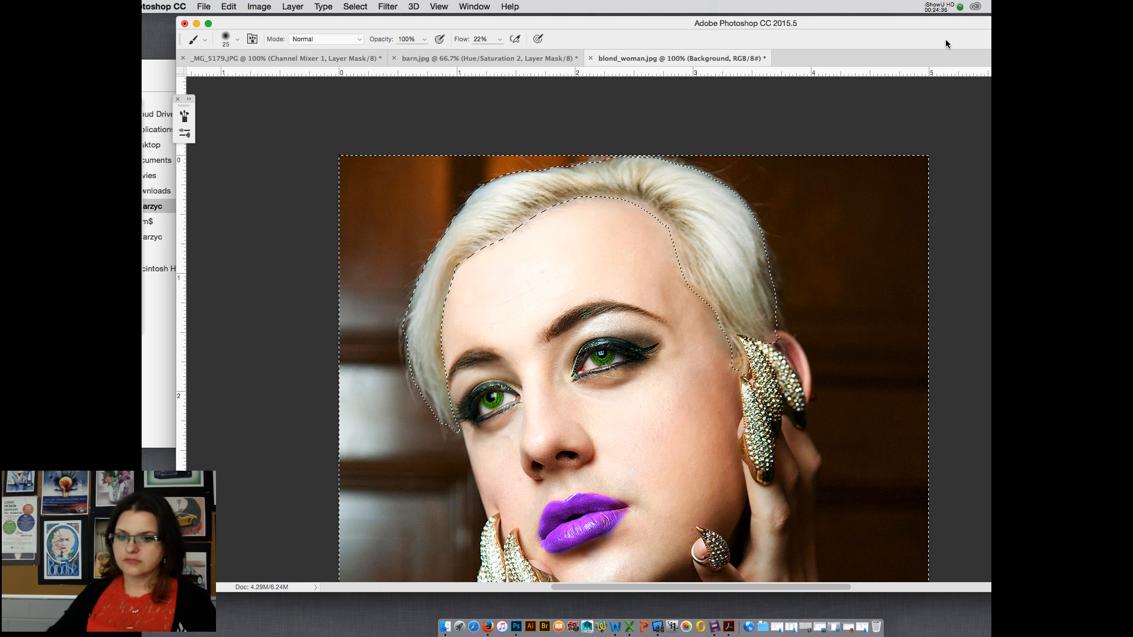
Step: View the painted hair as a Quick Mask overlay, then return it to a selection
click(944, 6)
click(941, 5)
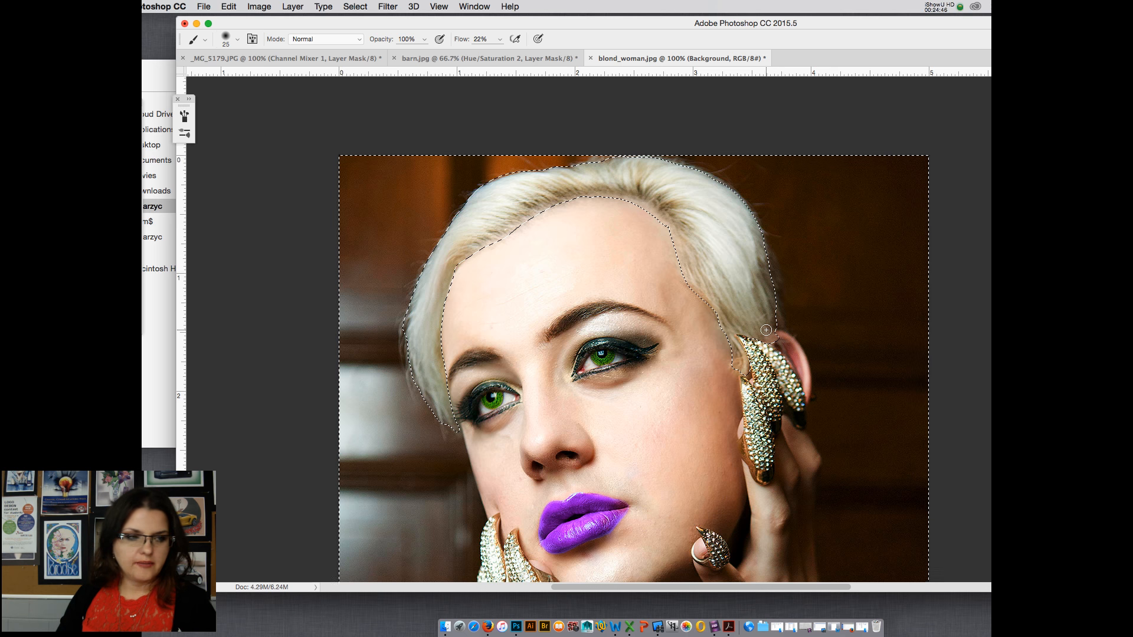
key(q)
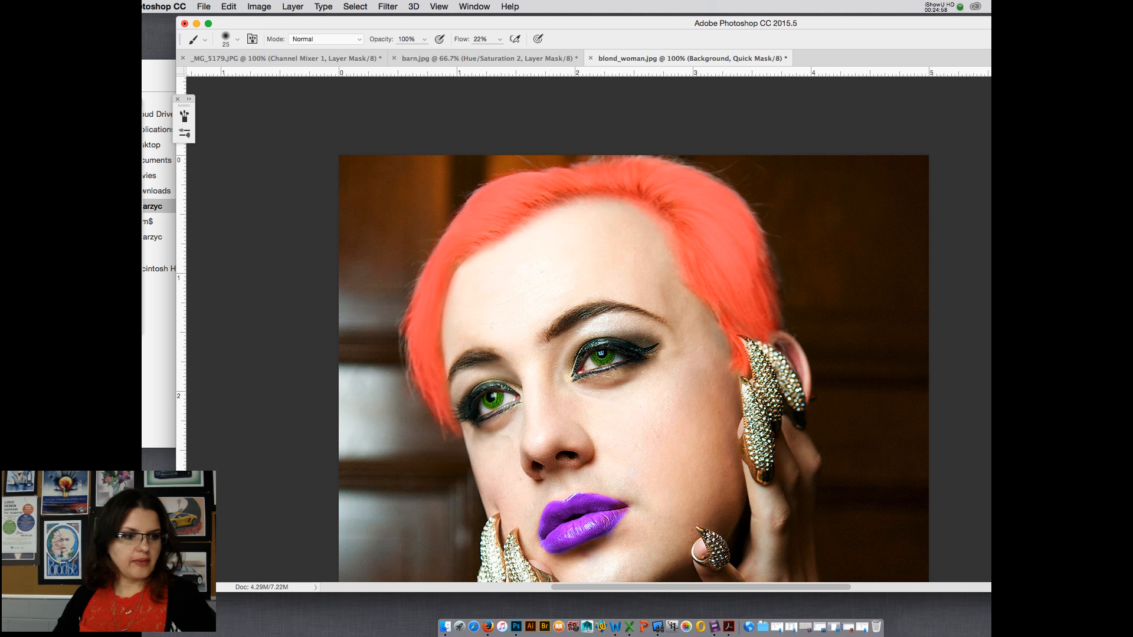
key(q)
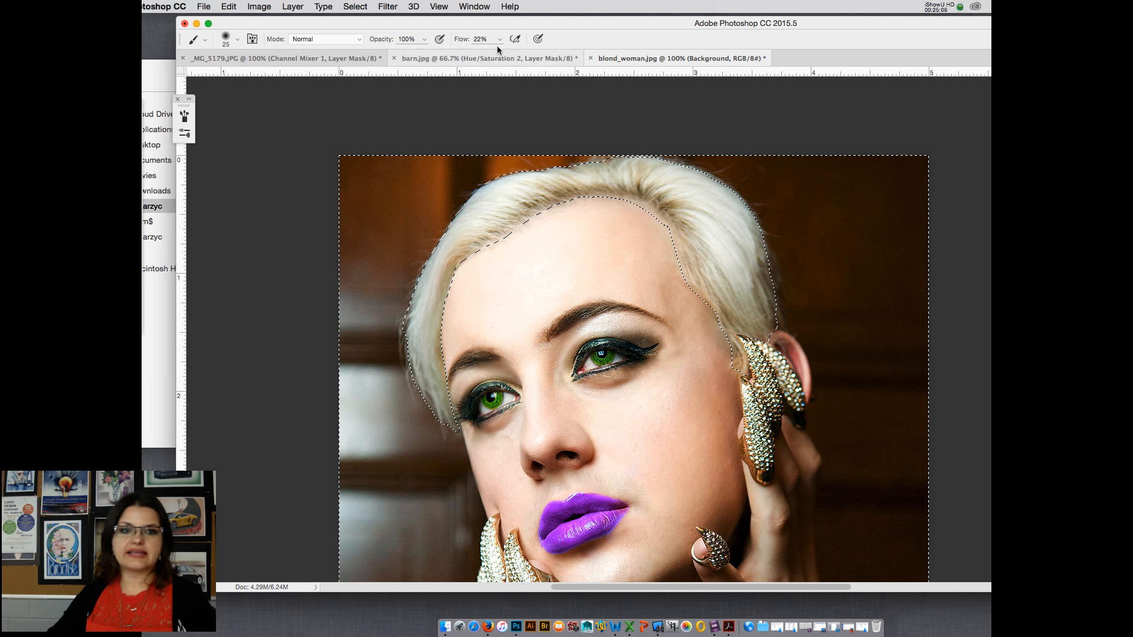
Step: Invert the selection with Select > Inverse so it covers the hair, returning to 100% zoom
click(354, 6)
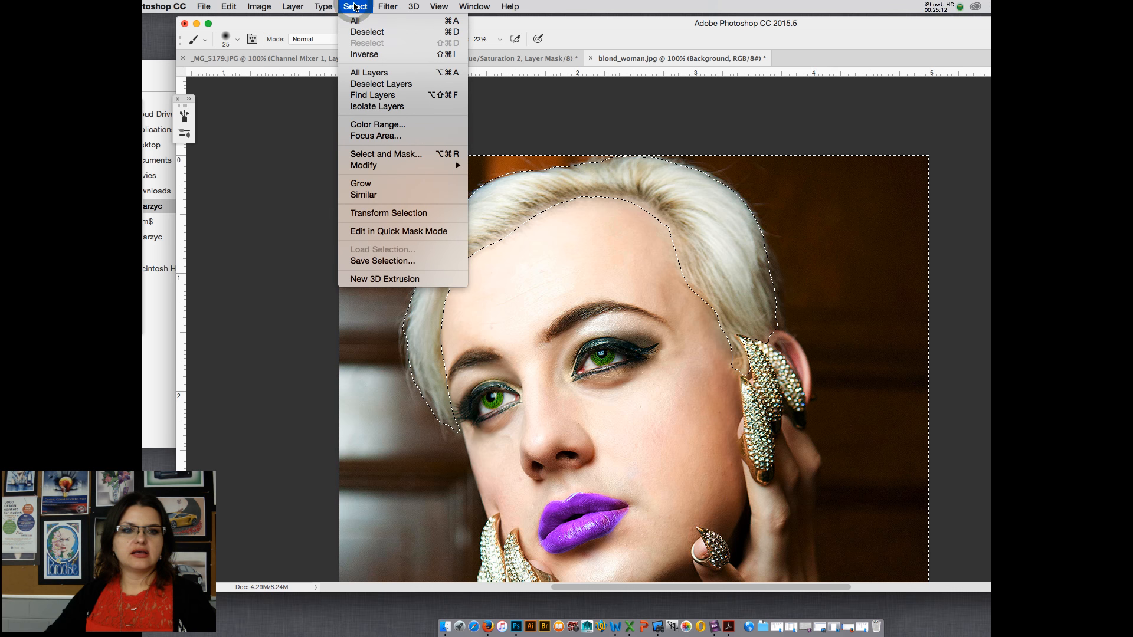
click(374, 54)
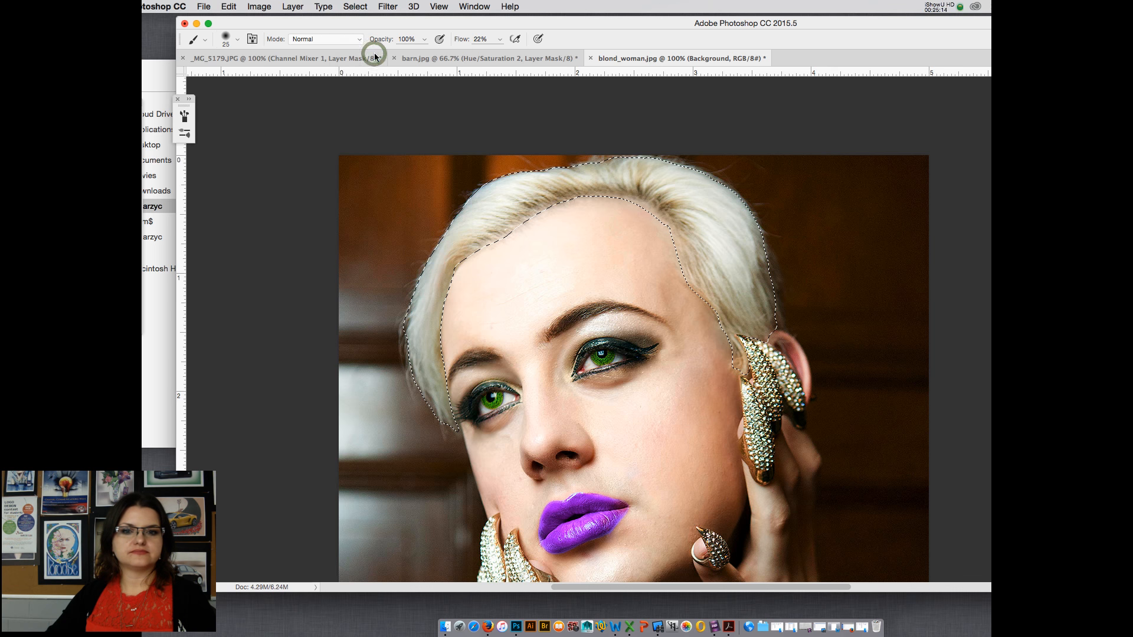
key(super+h)
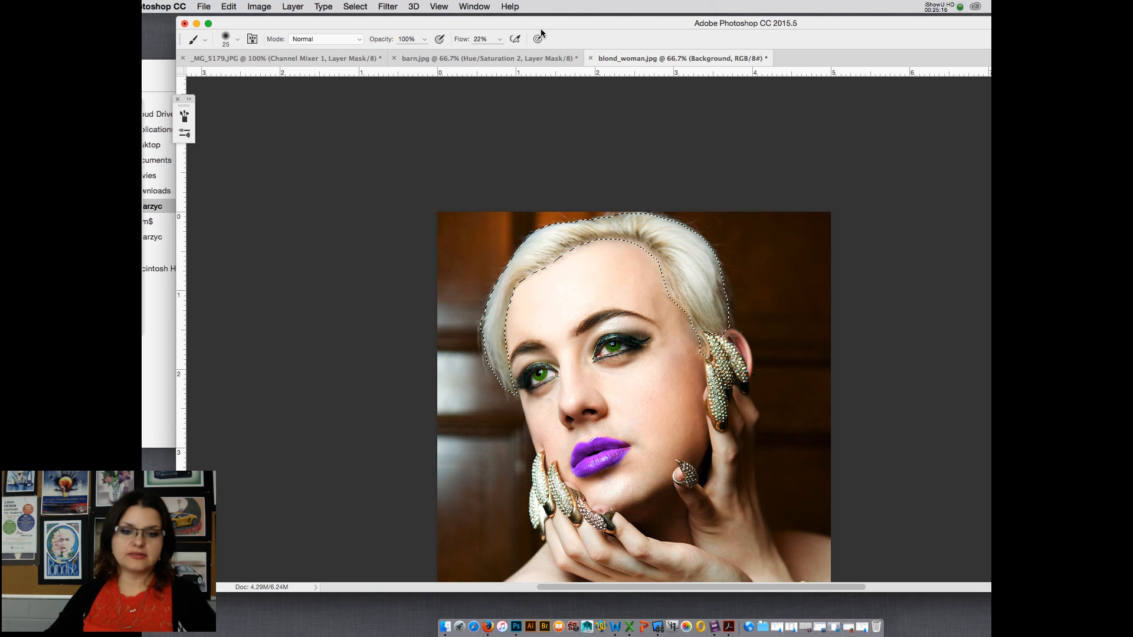
key(super+plus)
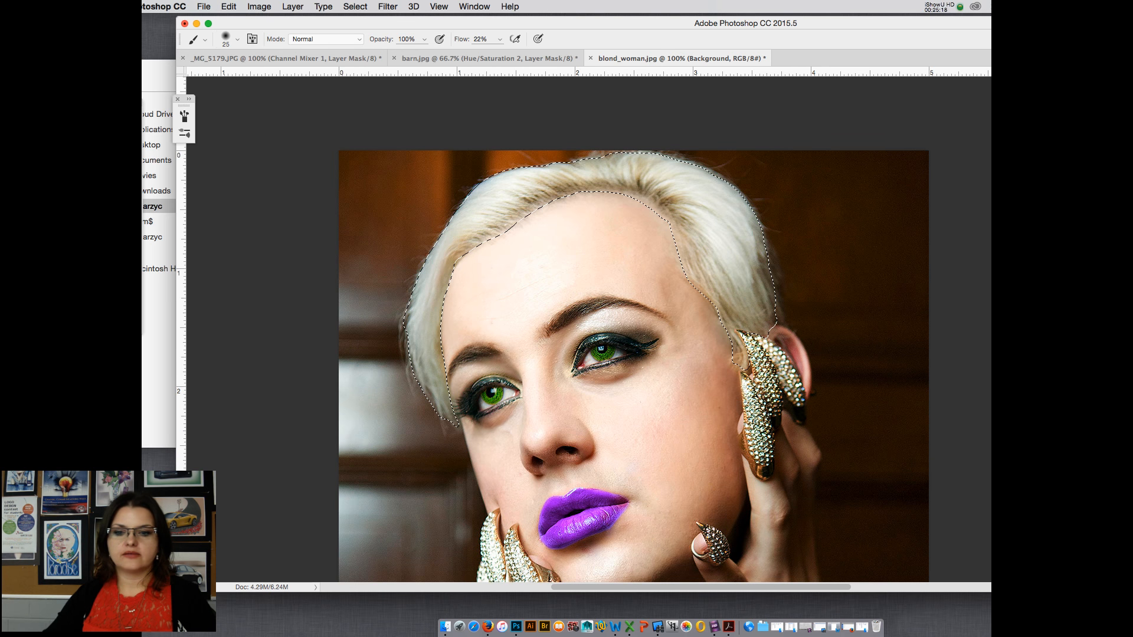
drag(879, 28, 817, 26)
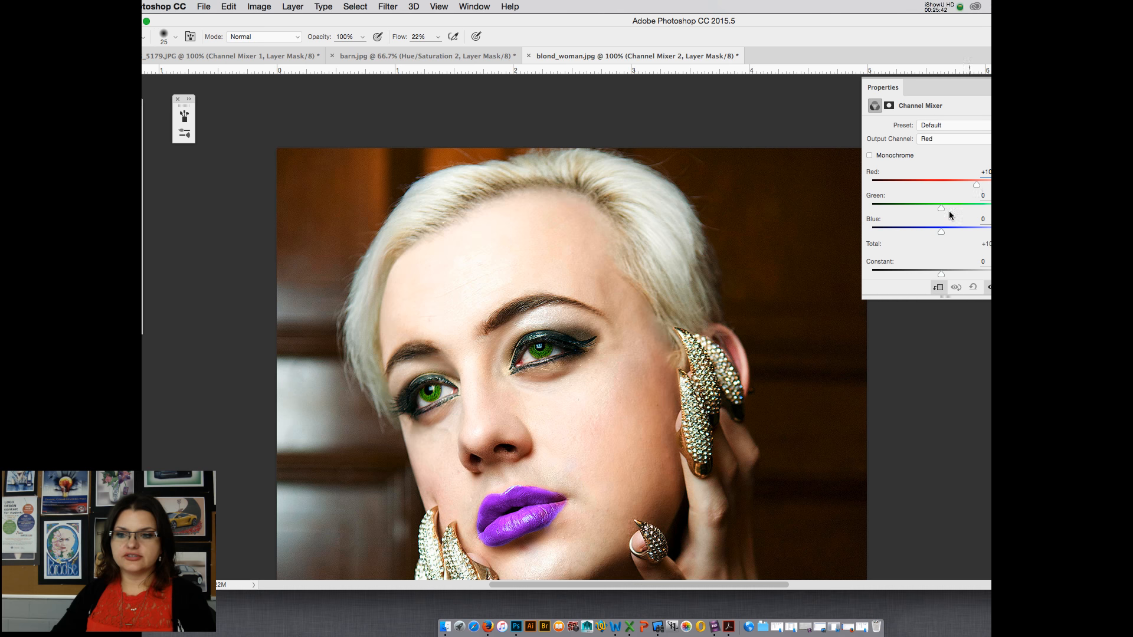
Step: Mix Green into the Channel Mixer's Red output, then set the Green output's Red to -54
drag(943, 209, 979, 232)
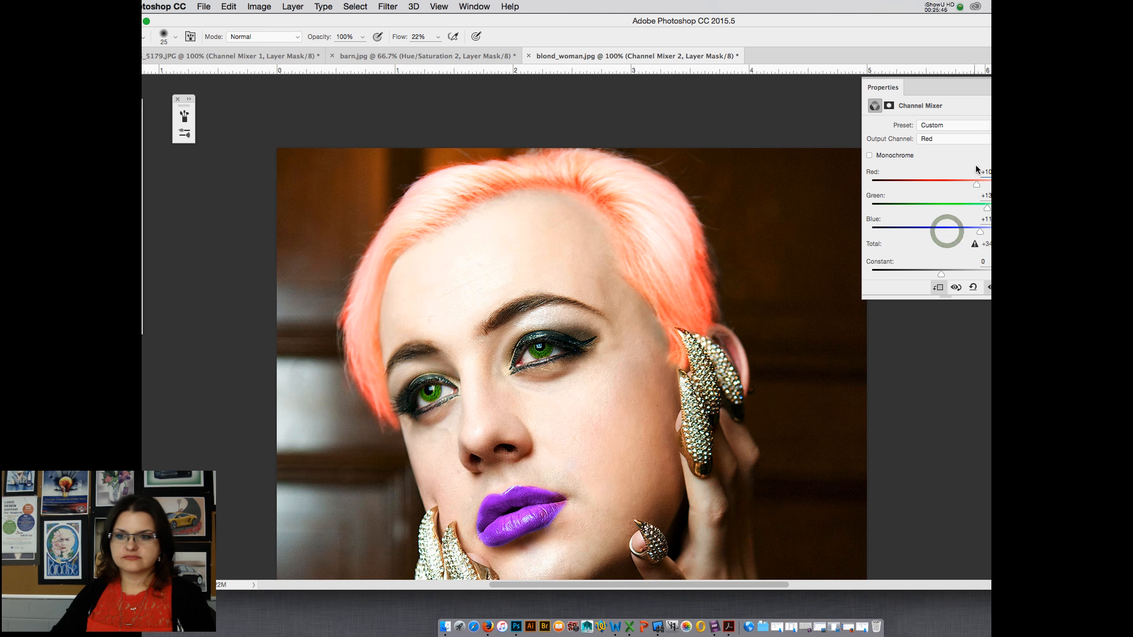
mouse_move(974, 184)
mouse_down()
mouse_move(921, 187)
mouse_move(980, 187)
mouse_up()
click(938, 139)
click(937, 148)
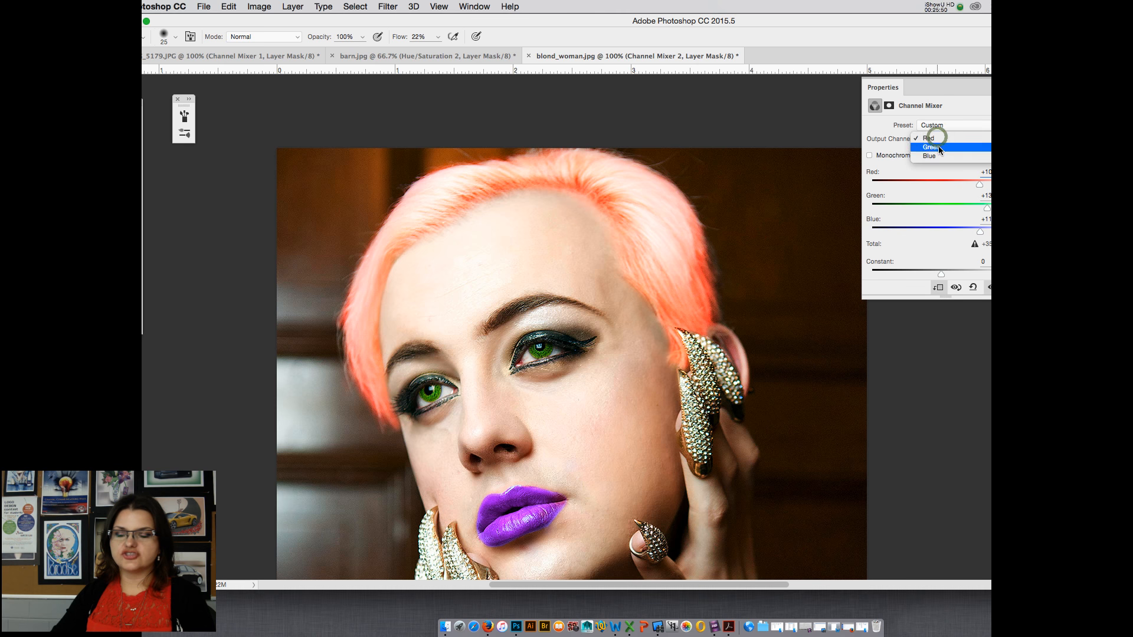
drag(947, 185, 922, 186)
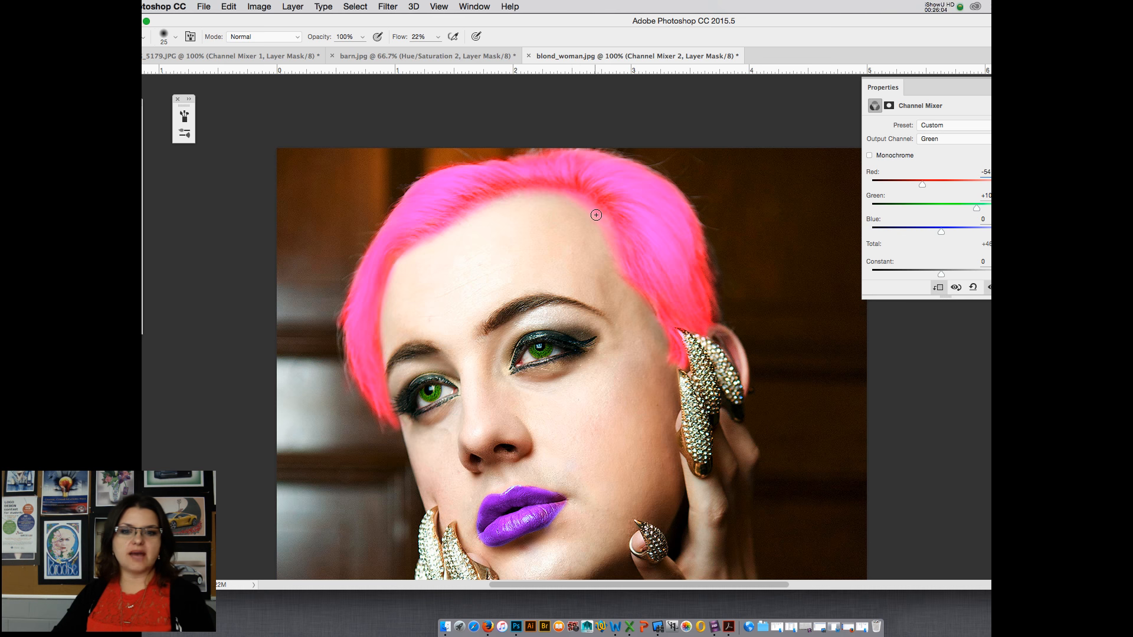
key(super+plus)
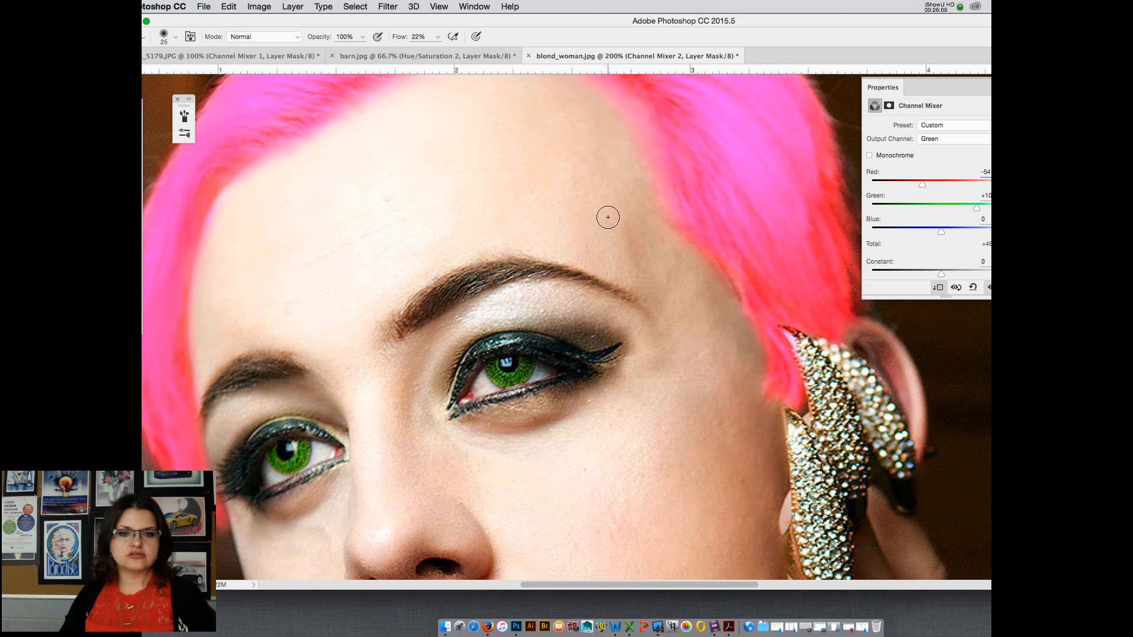
scroll(609, 238, up, 2)
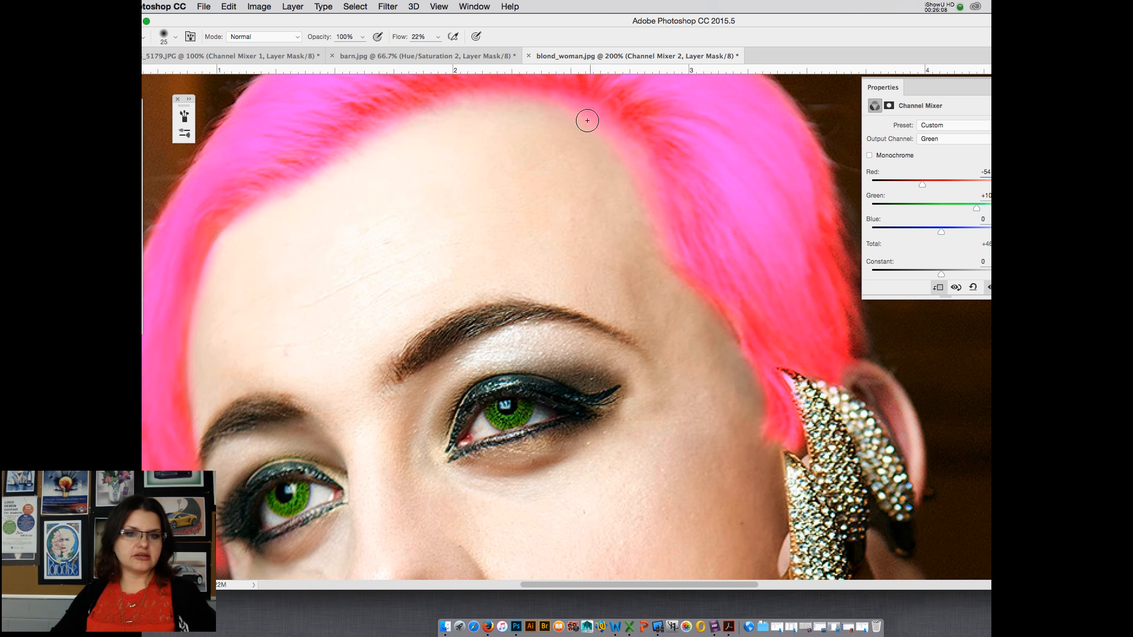